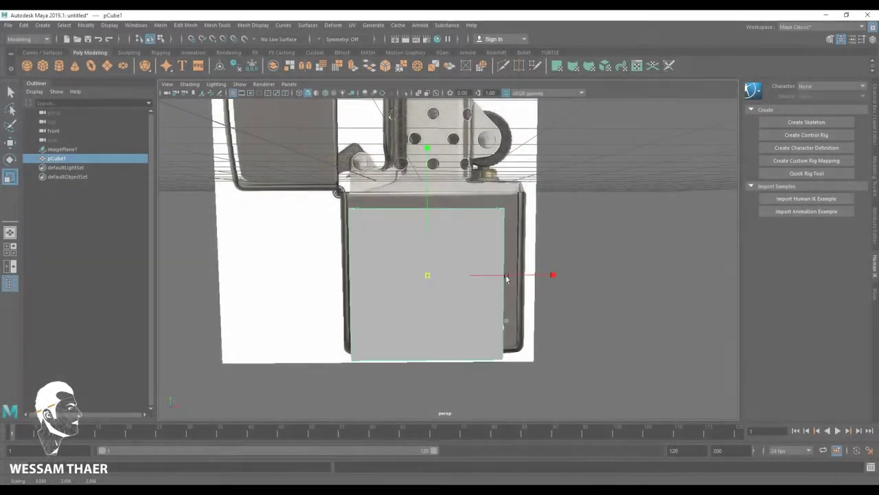
Duplicate the lighter body box and squash the copy into a thin slab against the body
mouse_move(506, 278)
left_mouse_down("alt")
mouse_move(363, 279)
mouse_move(386, 266)
left_mouse_up("alt")
key("w")
key("ctrl+d")
key("r")
mouse_move(325, 267)
left_mouse_down("alt")
mouse_move(412, 275)
mouse_move(460, 309)
left_mouse_up("alt")
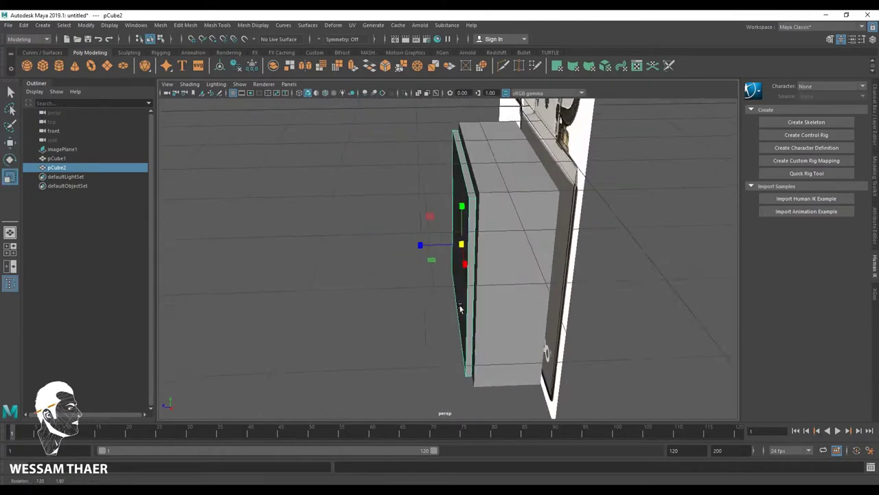
mouse_move(505, 287)
left_mouse_down("alt")
mouse_move(403, 298)
mouse_move(355, 144)
mouse_move(395, 235)
mouse_move(379, 173)
mouse_move(455, 199)
mouse_move(403, 121)
left_mouse_up("alt")
left_click(402, 281)
key("F8")
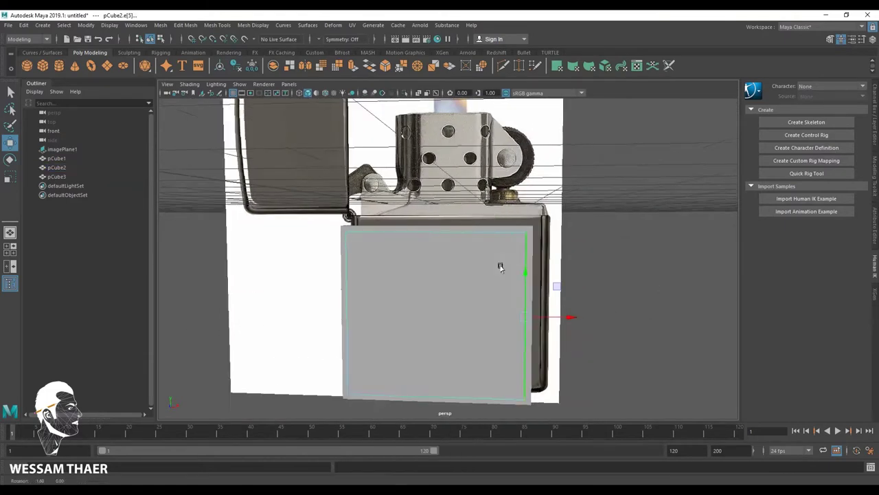
Select the slab's edges and bevel them with Fraction 0.2 and 2 segments
left_click_drag(500, 267, 420, 220, "alt")
right_click_drag(421, 220, 425, 195)
left_click_drag(429, 250, 388, 74, "alt")
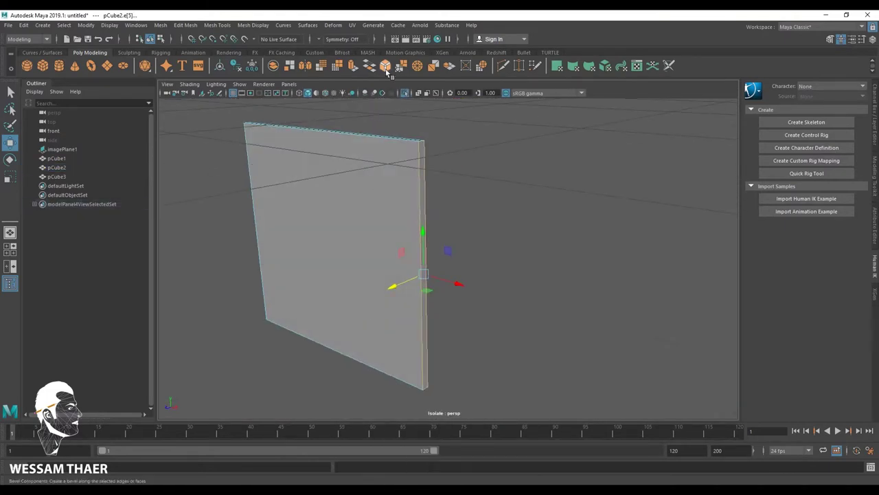
left_click_drag(235, 179, 348, 193, "alt")
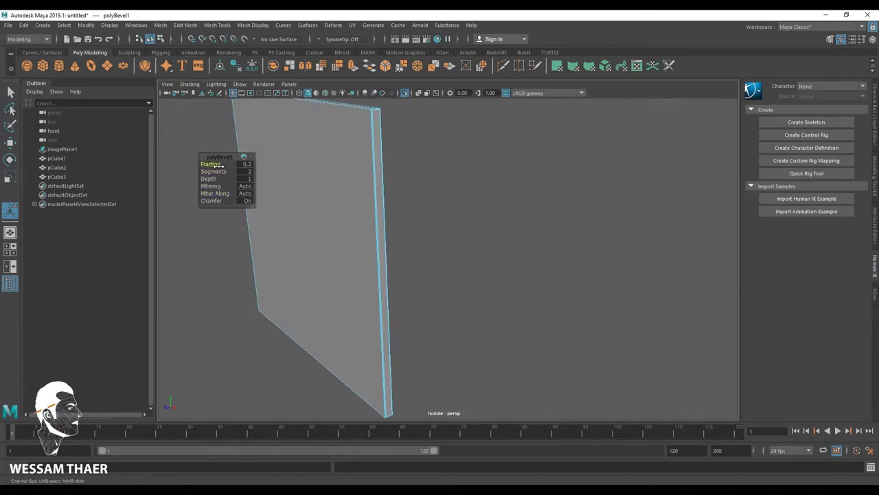
left_click(419, 260)
left_click_drag(419, 260, 382, 74, "alt")
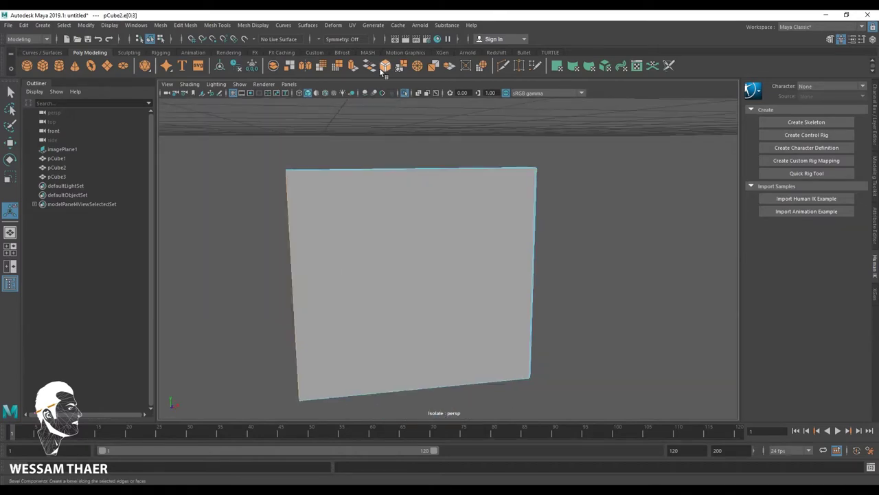
left_click_drag(314, 258, 371, 219, "alt")
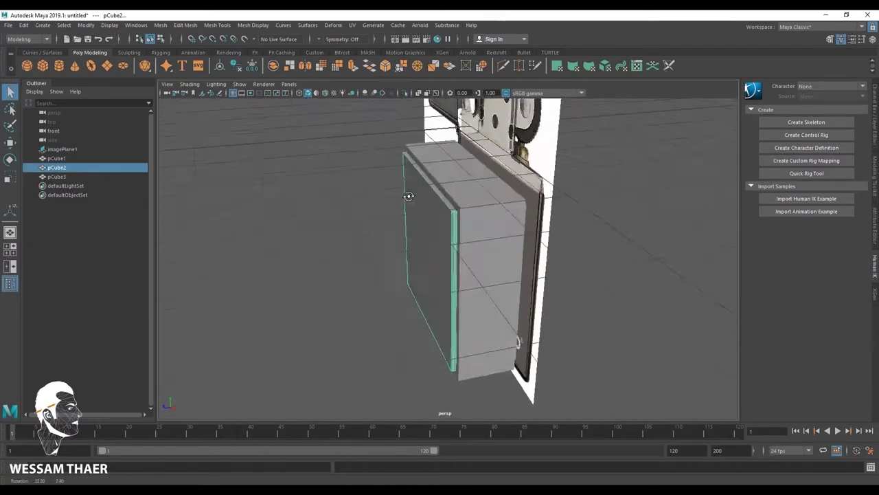
mouse_move(507, 225)
left_mouse_down("alt")
mouse_move(477, 274)
mouse_move(387, 270)
mouse_move(497, 255)
mouse_move(489, 258)
mouse_move(530, 239)
left_mouse_up("alt")
Duplicate the side panel to make a third slab and select the middle panel
key("ctrl+d")
key("f")
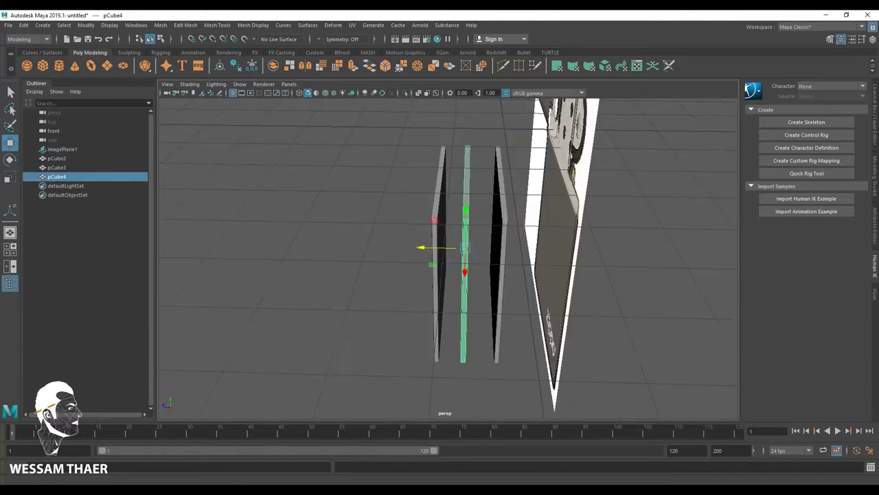
scroll(514, 290, "up", 5)
mouse_move(515, 290)
left_mouse_down("alt")
mouse_move(447, 240)
mouse_move(402, 255)
mouse_move(481, 255)
mouse_move(428, 295)
mouse_move(432, 306)
left_mouse_up("alt")
left_click(402, 238)
key("w")
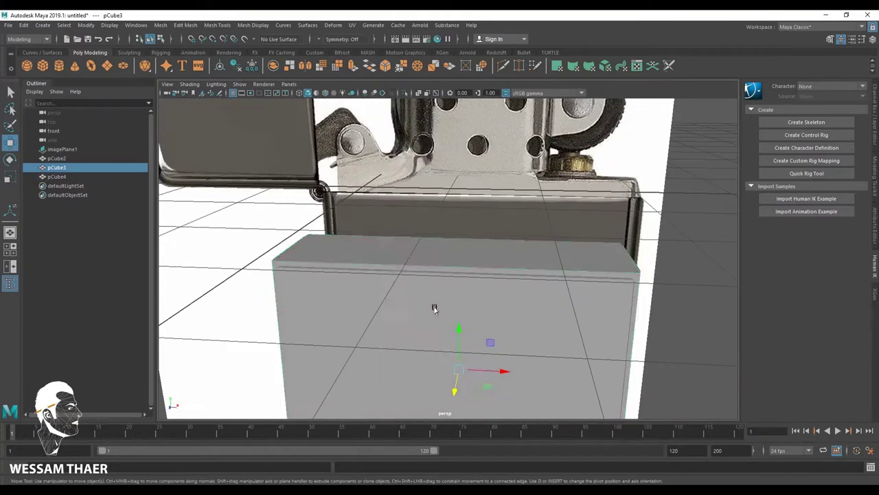
left_click(422, 252)
Line the three panels up with the lighter outline in the front view
key("space")
key("space")
left_click_drag(288, 384, 522, 206)
scroll(481, 295, "up", 3)
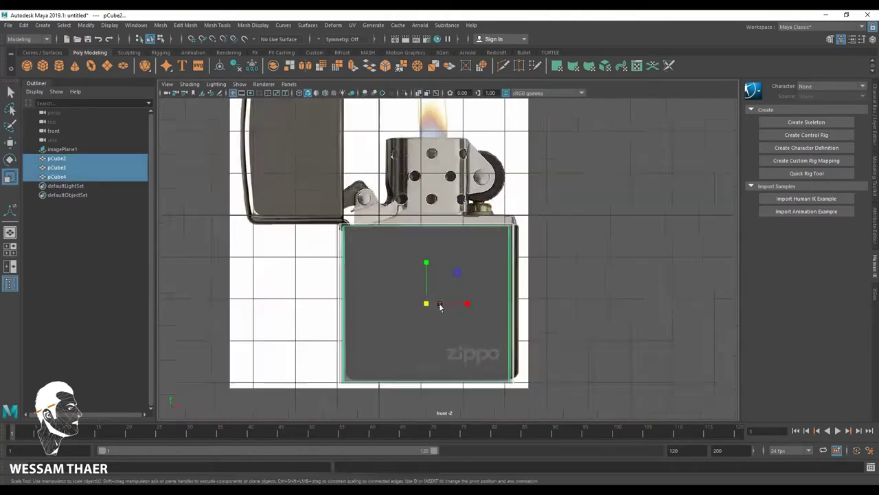
key("space")
key("space")
mouse_move(362, 122)
left_mouse_down("alt")
mouse_move(515, 314)
mouse_move(544, 311)
mouse_move(526, 333)
left_mouse_up("alt")
key("ctrl+z")
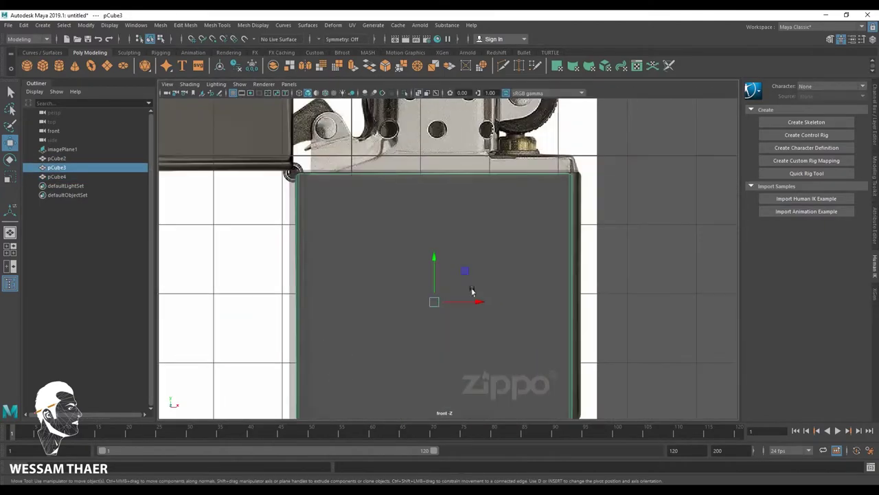
key("ctrl+z")
key("ctrl+z")
key("ctrl+z")
key("ctrl+z")
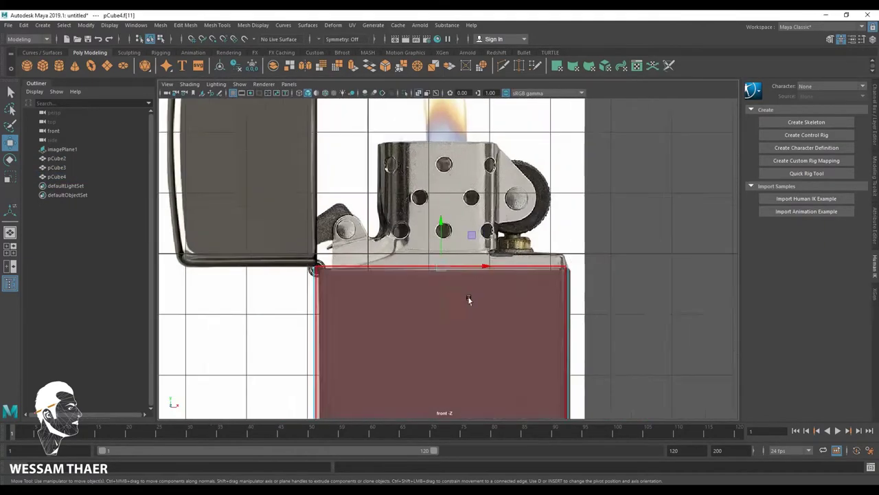
key("ctrl+z")
key("ctrl+z")
key("ctrl+z")
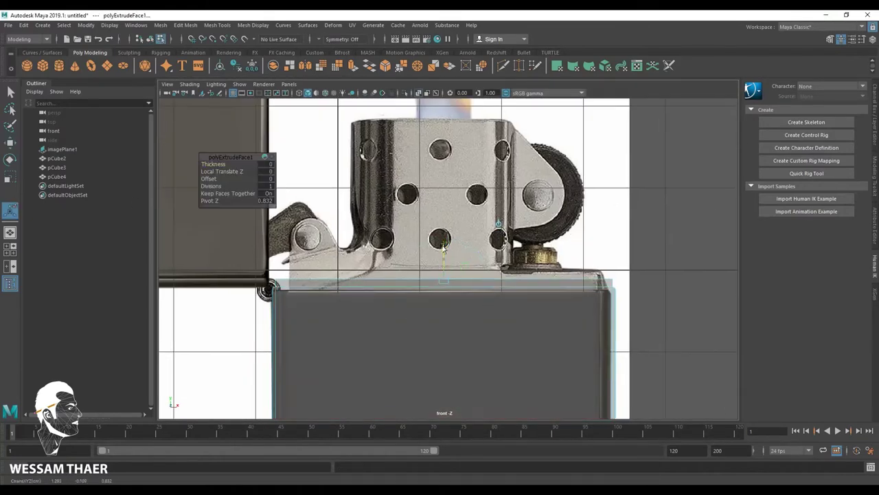
key("ctrl+z")
key("ctrl+z")
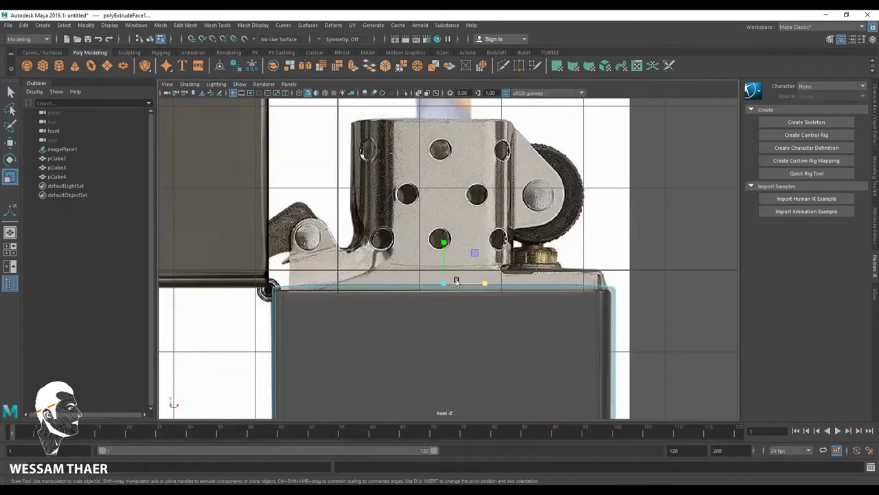
Extrude the front panel's top face upward
scroll(443, 238, "up", 2)
right_click_drag(324, 328, 324, 343)
right_click_drag(260, 231, 242, 235)
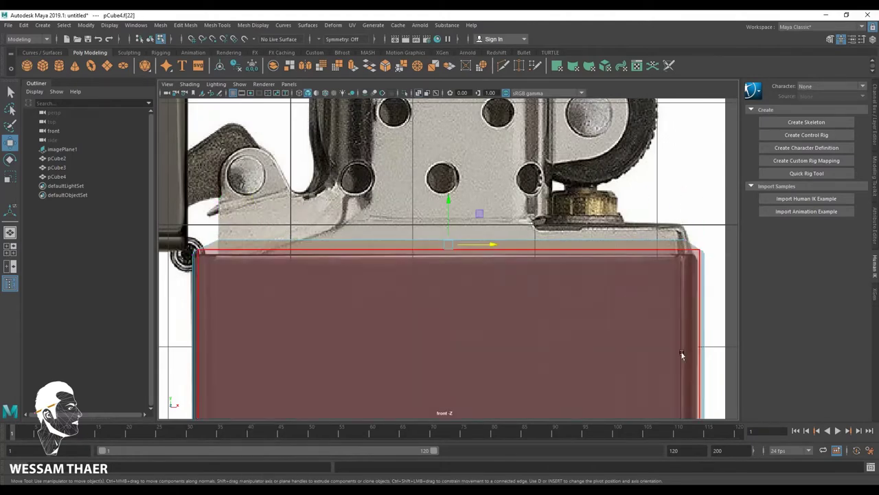
key("ctrl+e")
scroll(447, 209, "up", 1)
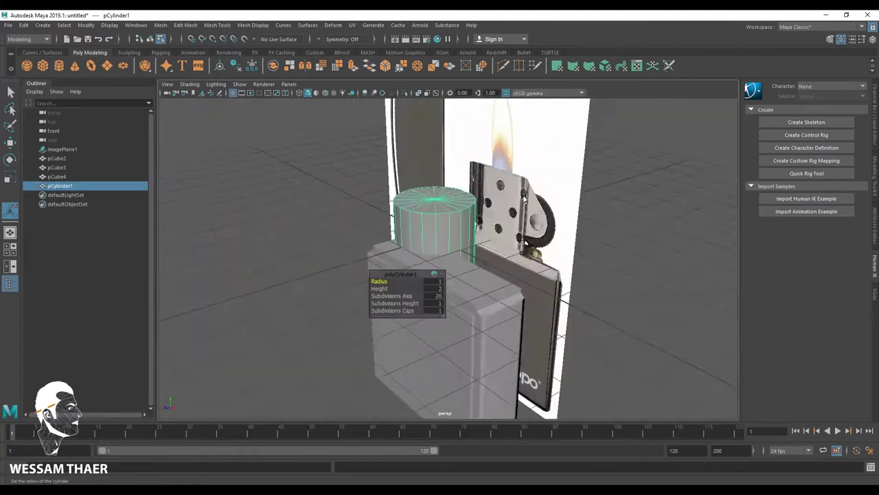
Scale the hinge cylinder against the front reference and check its placement from above
key("space")
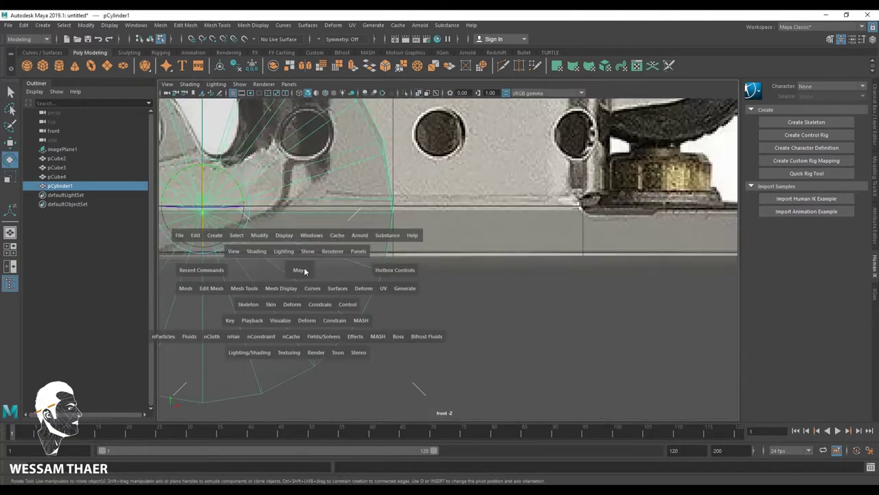
key("r")
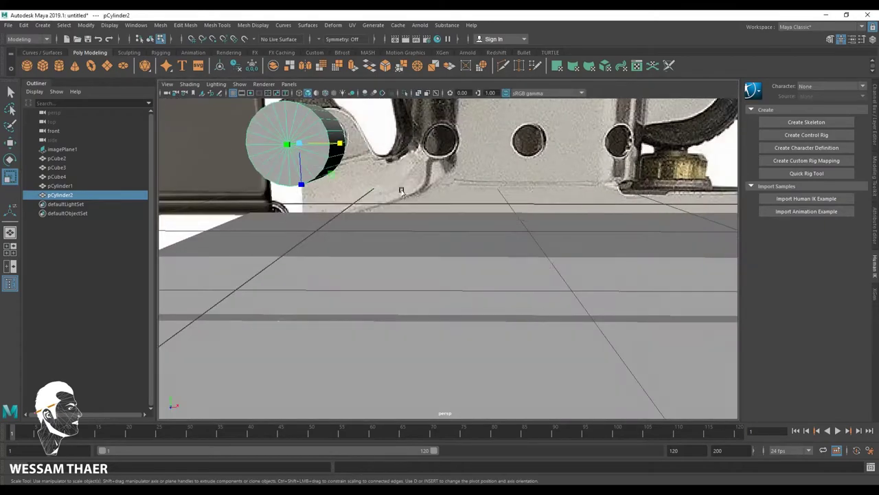
left_click_drag(300, 192, 430, 257, "alt")
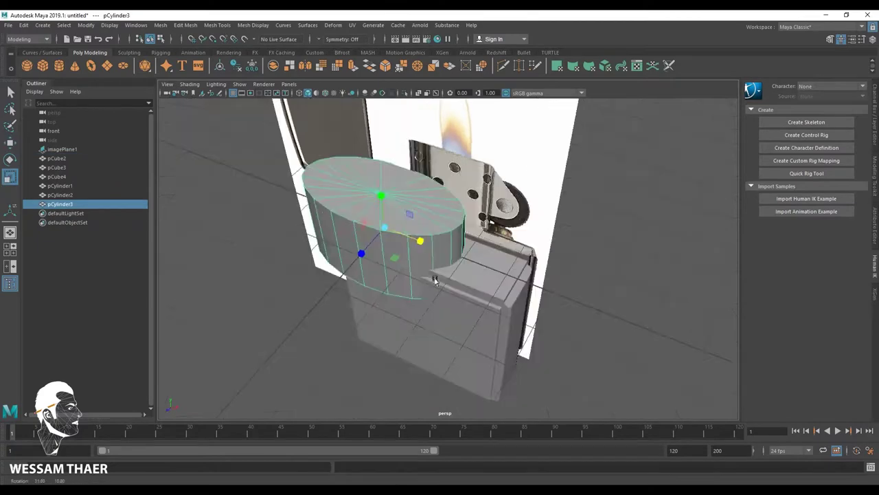
left_click_drag(434, 279, 440, 255, "alt")
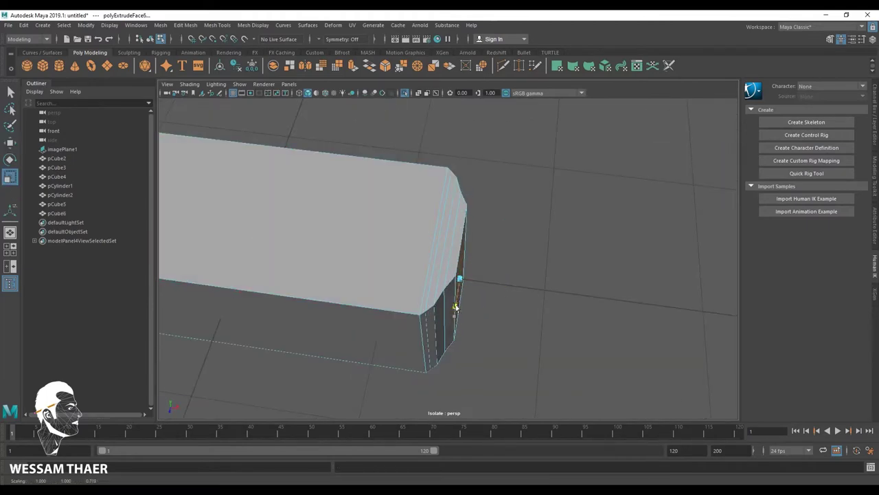
Extrude the box's side face twice, scaling the extrusions to shape the insert block
key("ctrl+e")
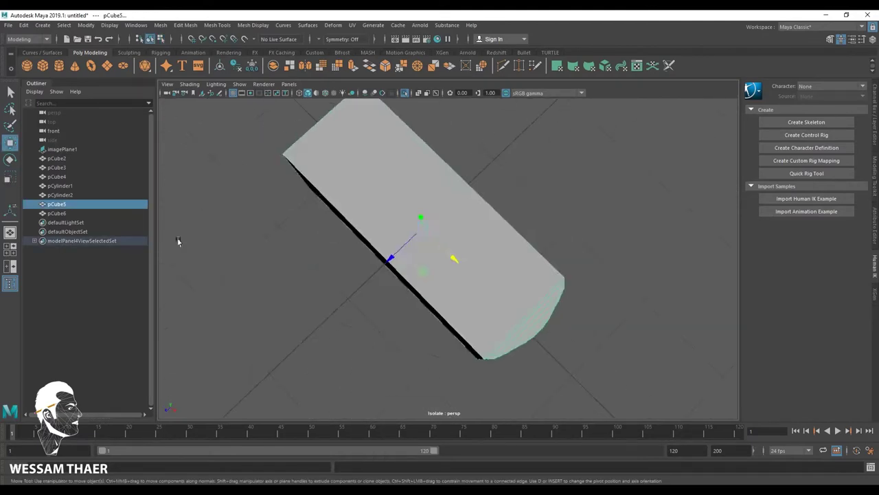
key("r")
left_click_drag(178, 241, 435, 251, "alt")
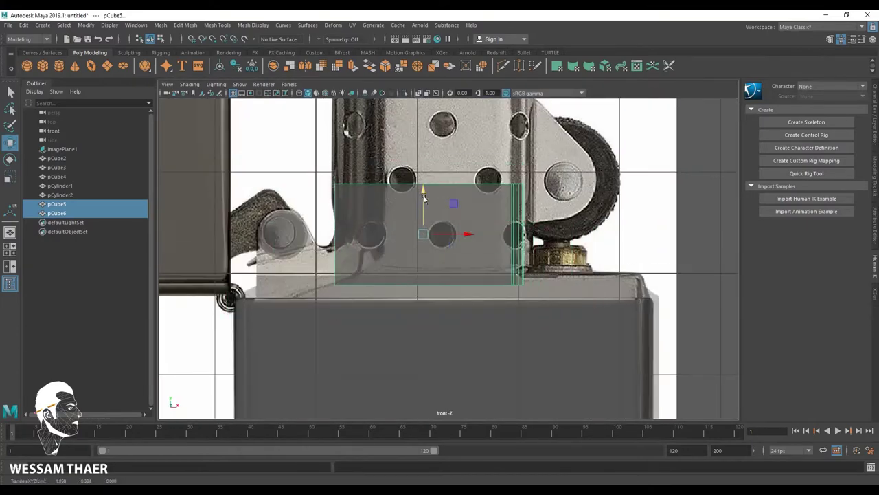
middle_click_drag(424, 198, 365, 261, "alt")
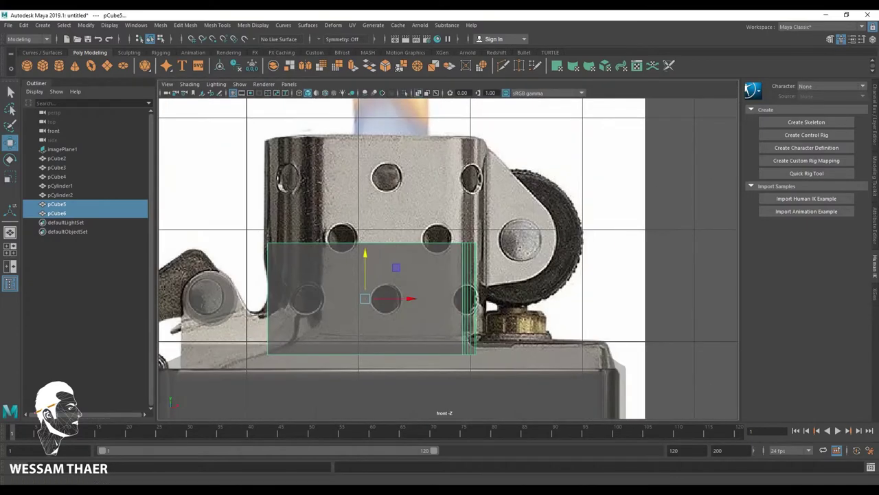
mouse_move(464, 281)
left_mouse_down("alt")
mouse_move(476, 236)
mouse_move(449, 204)
left_mouse_up("alt")
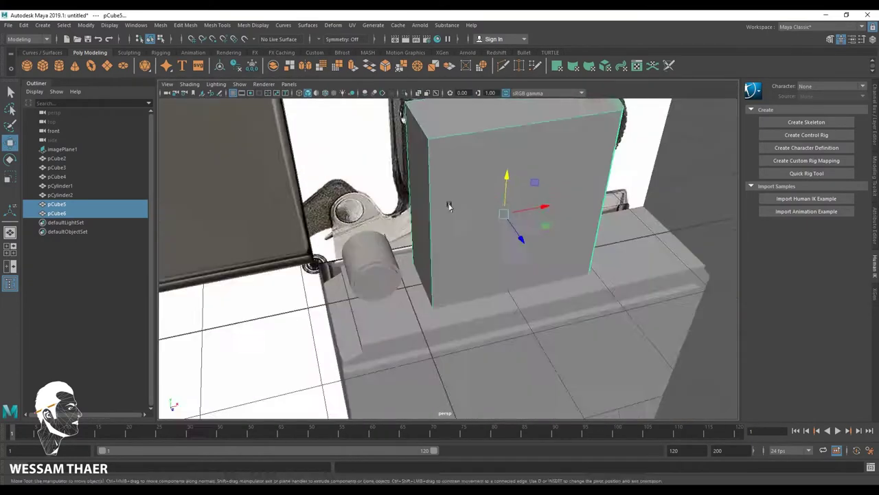
right_click_drag(449, 248, 451, 332, "shift")
left_click_drag(423, 329, 437, 337, "alt")
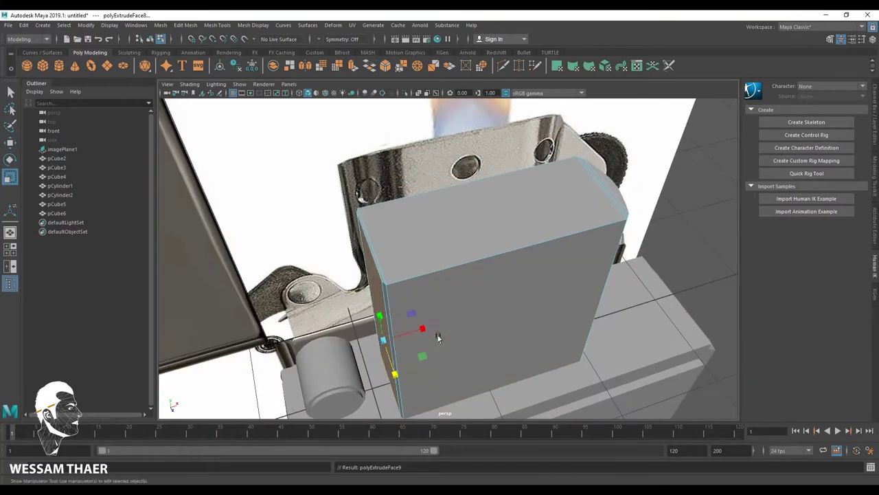
mouse_move(353, 389)
left_mouse_down("alt")
mouse_move(454, 363)
mouse_move(405, 357)
left_mouse_up("alt")
key("ctrl+e")
mouse_move(463, 340)
left_mouse_down("alt")
mouse_move(487, 343)
mouse_move(441, 295)
mouse_move(527, 378)
mouse_move(432, 355)
mouse_move(531, 289)
mouse_move(508, 275)
left_mouse_up("alt")
Duplicate the block and subtract the copy from it with a boolean difference
left_click(485, 334)
key("r")
key("F8")
key("ctrl+d")
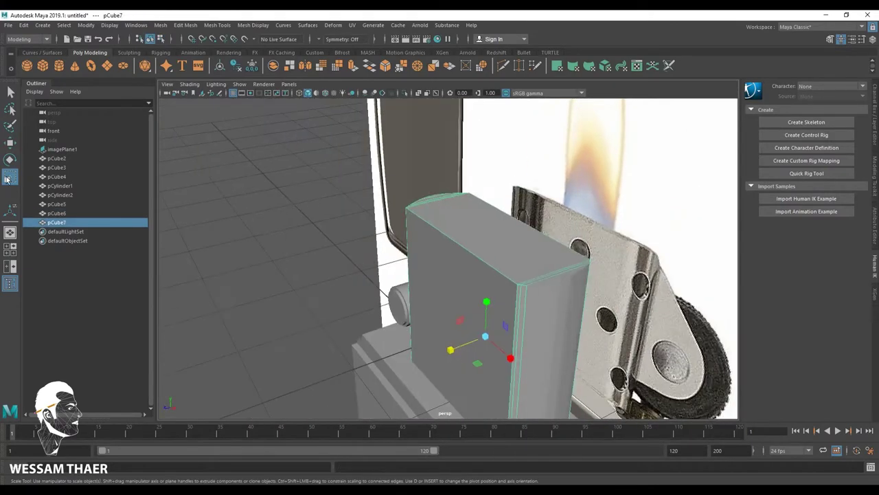
left_click(160, 25)
left_click(326, 125)
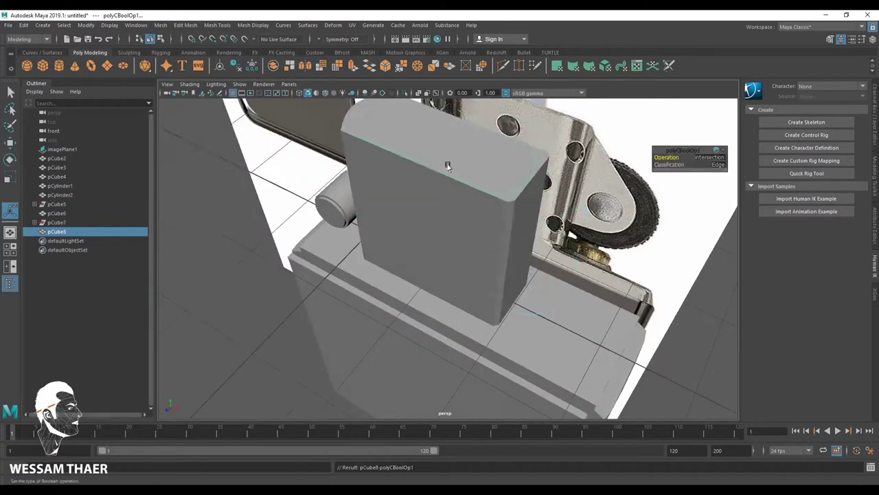
mouse_move(448, 165)
left_mouse_down("alt")
mouse_move(441, 271)
mouse_move(412, 232)
mouse_move(445, 230)
left_mouse_up("alt")
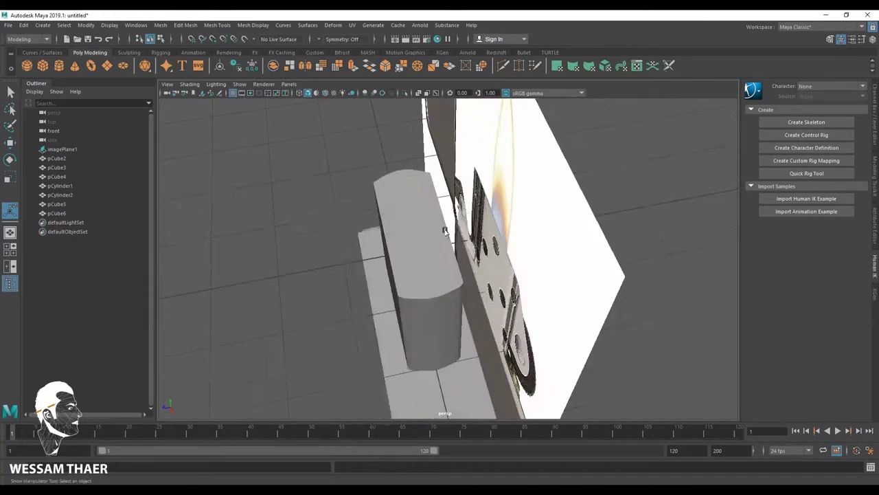
Select the rounded insert block and the cutter, then cut it out with a boolean difference
left_click(379, 230)
mouse_move(378, 229)
left_mouse_down("alt")
mouse_move(378, 261)
mouse_move(412, 281)
mouse_move(554, 211)
mouse_move(586, 339)
mouse_move(460, 246)
mouse_move(449, 272)
mouse_move(485, 336)
mouse_move(665, 313)
mouse_move(421, 306)
mouse_move(440, 261)
left_mouse_up("alt")
left_click(376, 267)
key("F8")
left_click(160, 25)
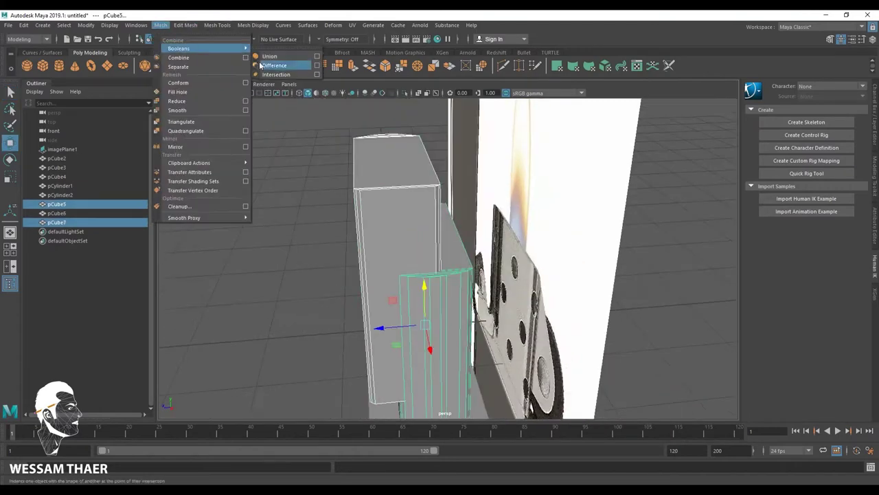
left_click(282, 54)
mouse_move(412, 288)
left_mouse_down("alt")
mouse_move(440, 282)
mouse_move(422, 302)
mouse_move(363, 302)
left_mouse_up("alt")
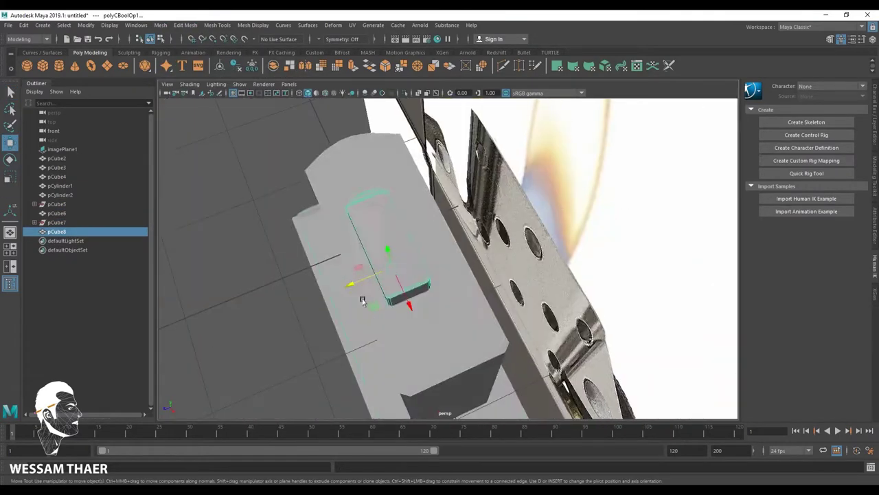
Undo the recent moves of the cutter block to restore it
left_click(426, 299)
mouse_move(426, 298)
left_mouse_down("alt")
mouse_move(575, 347)
mouse_move(571, 383)
mouse_move(590, 305)
left_mouse_up("alt")
key("ctrl+z")
key("ctrl+z")
key("ctrl+z")
key("ctrl+z")
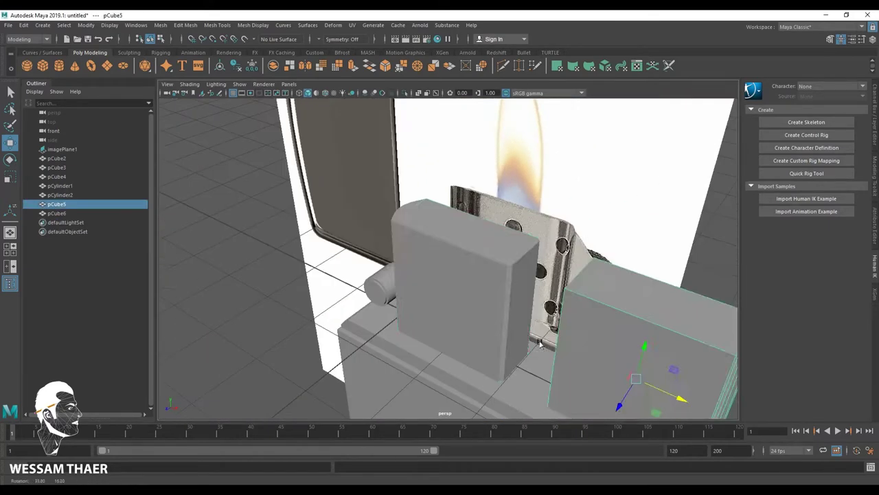
key("ctrl+z")
key("ctrl+z")
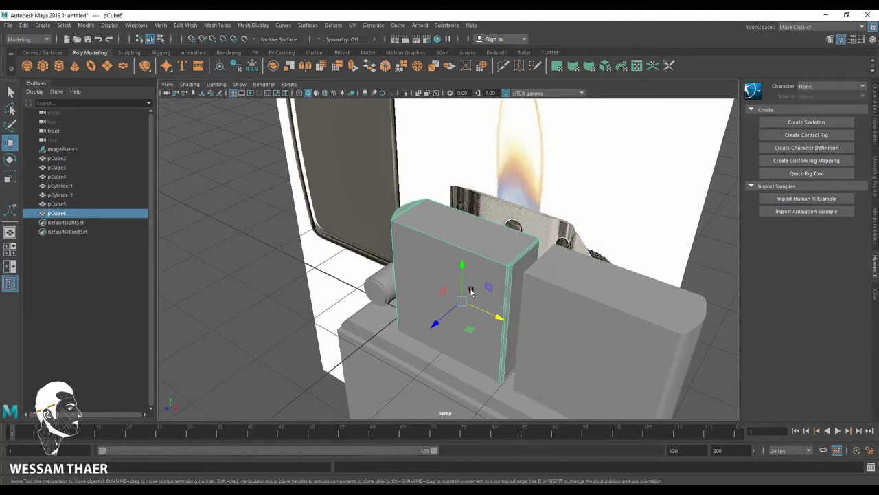
key("ctrl+z")
key("ctrl+z")
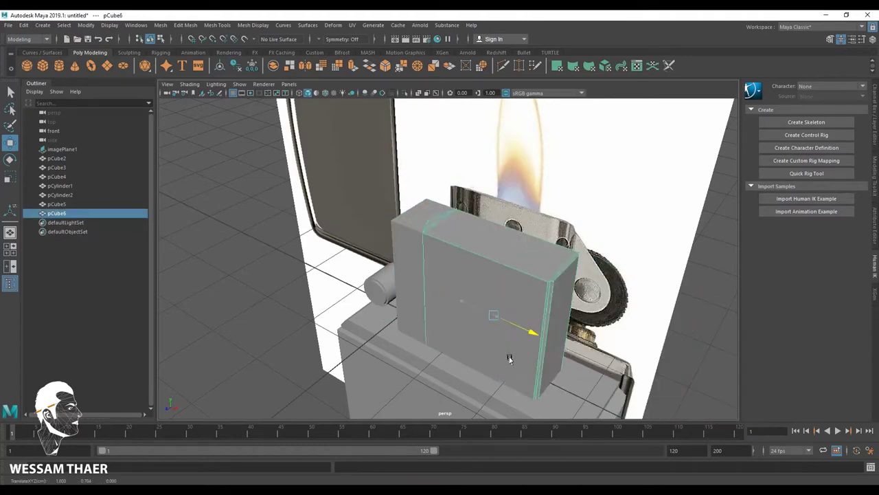
left_click_drag(509, 317, 508, 350, "alt")
right_click_drag(412, 275, 397, 320, "shift")
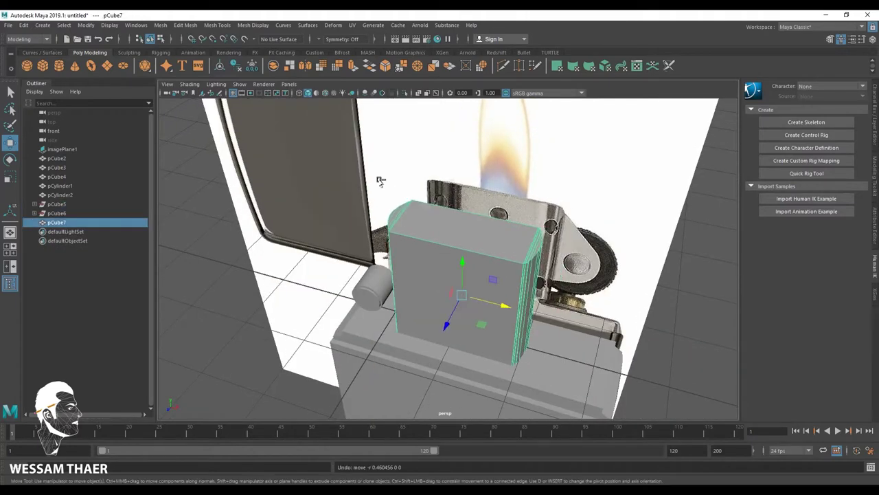
Duplicate the block and subtract the inner copy from the outer, leaving hollow shell pCube9
key("ctrl+d")
left_click_drag(381, 180, 419, 180, "alt")
left_click_drag(459, 261, 494, 288, "alt")
left_click(524, 338, "shift")
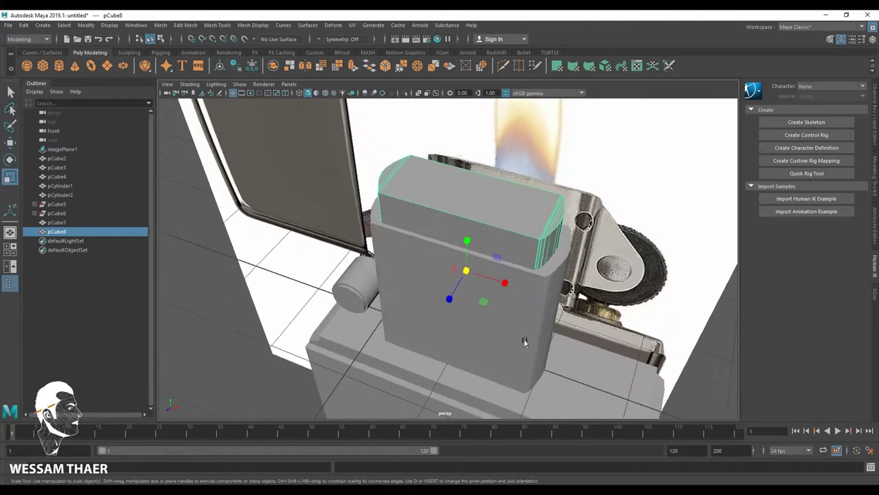
left_click(160, 25)
left_click(282, 56)
mouse_move(522, 257)
left_mouse_down("alt")
mouse_move(620, 257)
mouse_move(540, 301)
left_mouse_up("alt")
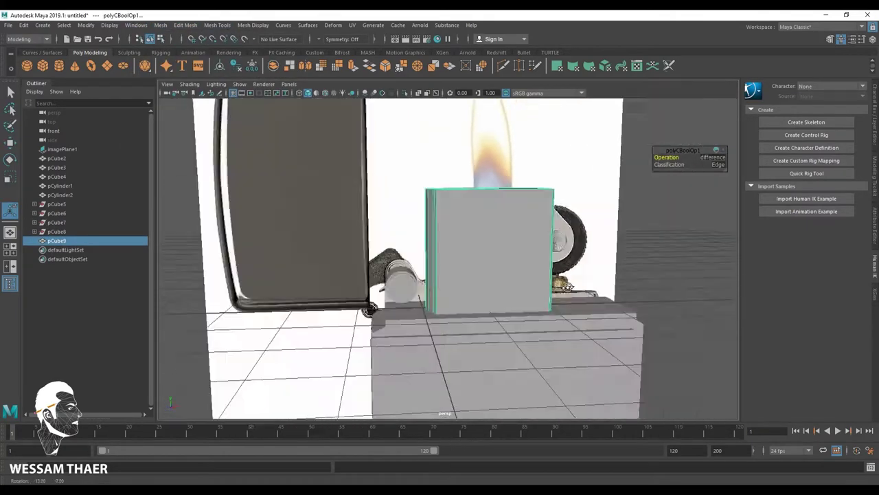
left_click(67, 241)
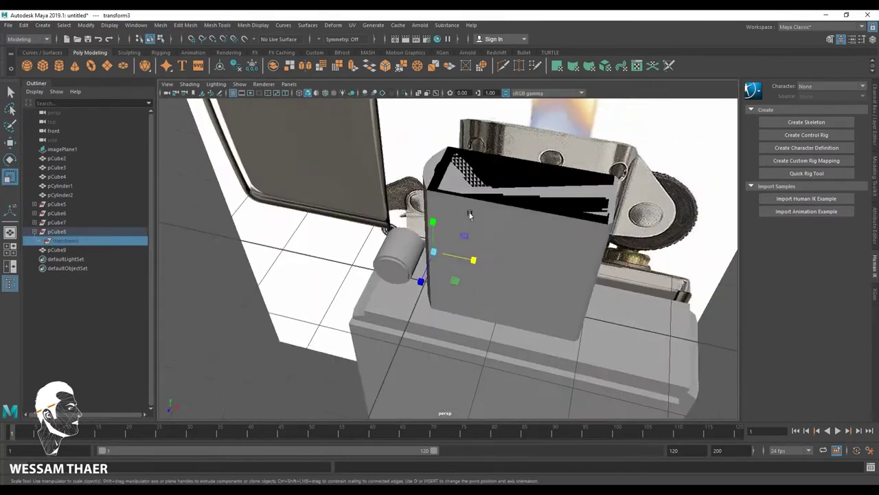
left_click_drag(467, 239, 30, 154, "alt")
Delete the shell's history and create a cylinder shrunk to the size of a chimney hole
left_click(24, 24)
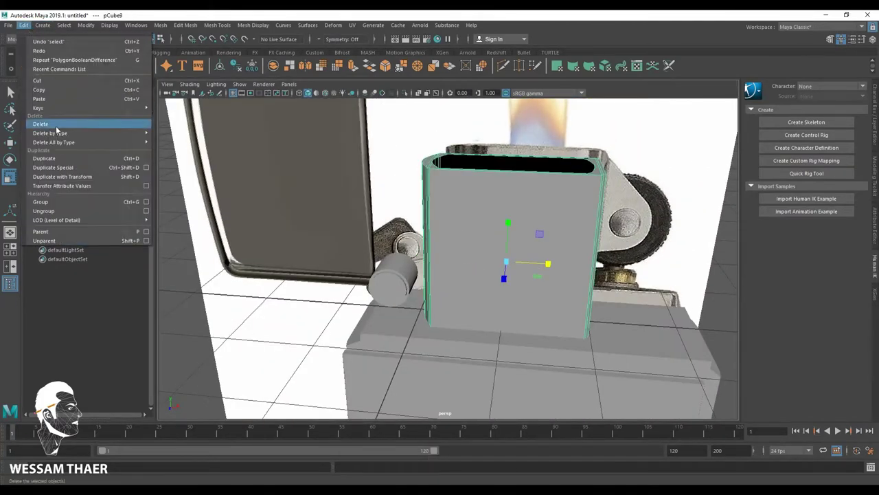
left_click(55, 124)
mouse_move(439, 261)
left_mouse_down("alt")
mouse_move(481, 247)
mouse_move(440, 219)
left_mouse_up("alt")
key("space")
key("space")
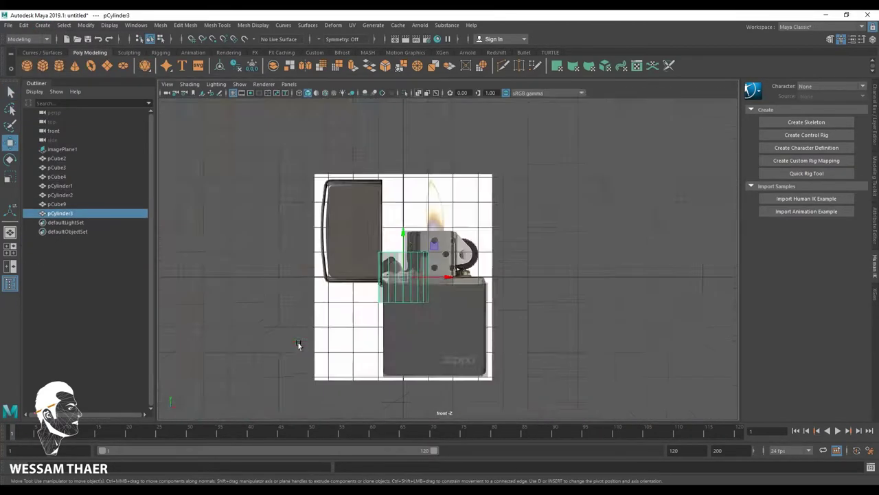
scroll(300, 343, "up", 5)
scroll(285, 275, "up", 3)
key("r")
left_click_drag(291, 262, 200, 249)
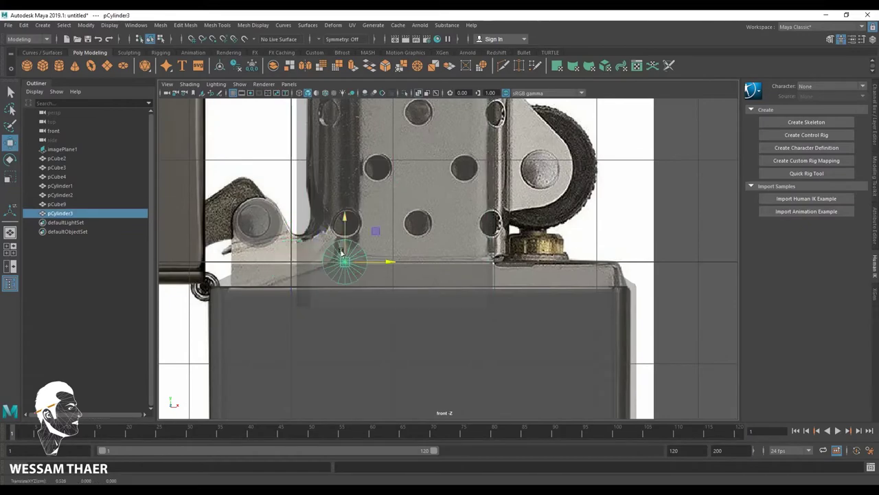
scroll(342, 253, "up", 4)
key("r")
left_click_drag(344, 237, 334, 244)
Place cylinders over each chimney hole, then select all of them and combine them
key("space")
key("space")
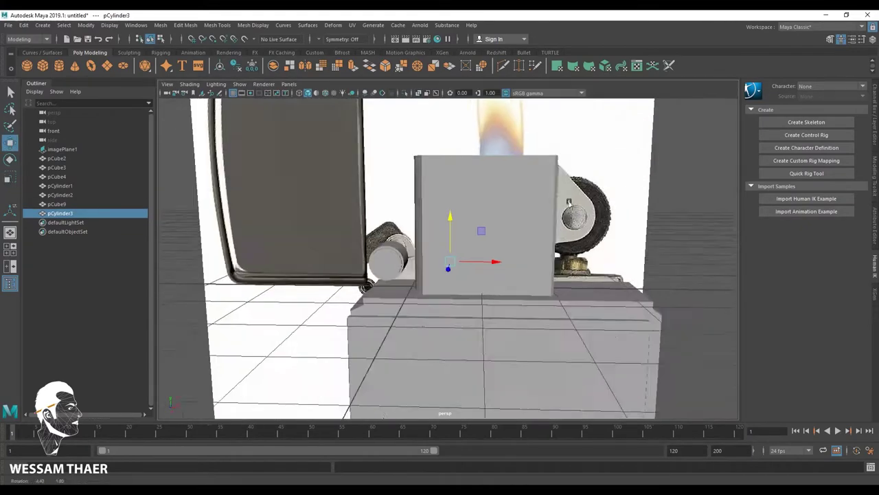
left_click_drag(371, 206, 411, 272, "alt")
key("r")
key("space")
key("space")
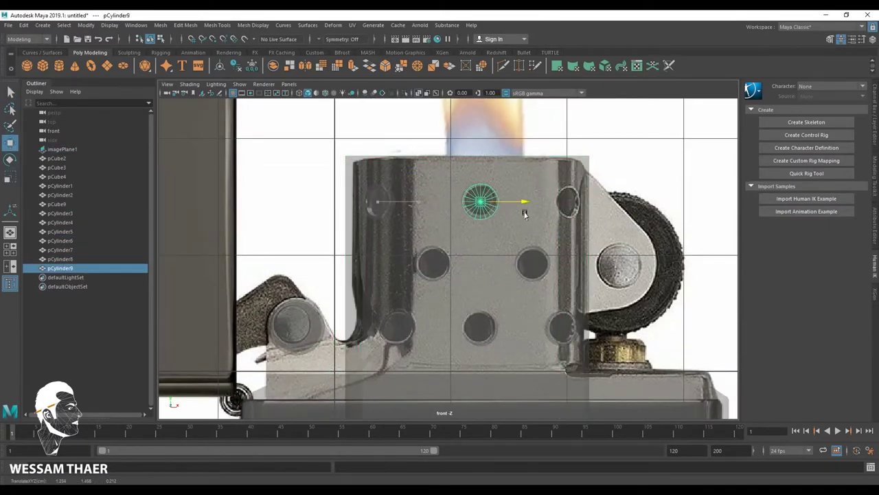
key("space")
key("space")
left_click_drag(413, 206, 481, 226, "alt")
left_click_drag(412, 192, 520, 254, "shift")
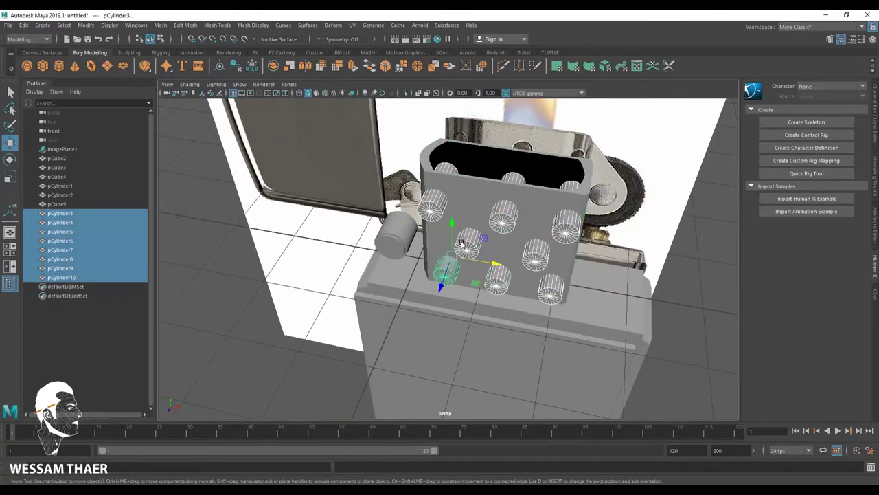
right_click_drag(461, 242, 413, 247, "shift")
left_click_drag(412, 247, 265, 253, "alt")
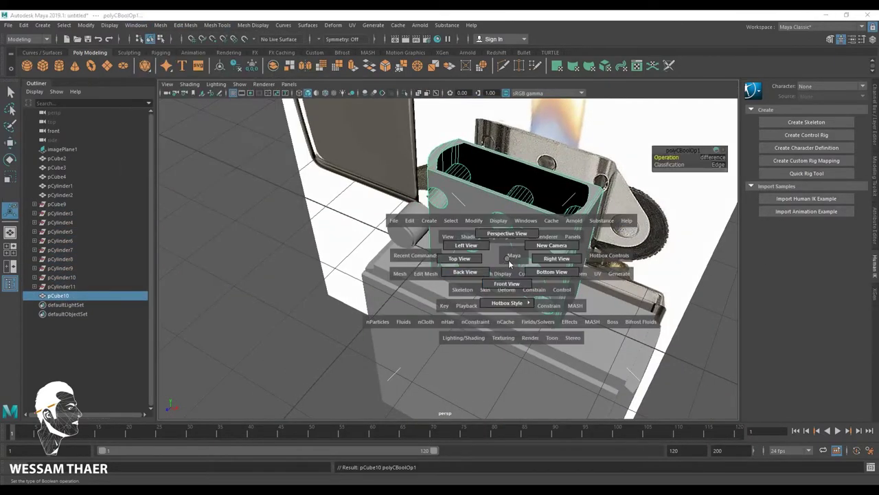
right_click_drag(471, 275, 481, 292, "shift")
mouse_move(492, 281)
left_mouse_down("alt")
mouse_move(401, 224)
mouse_move(432, 217)
left_mouse_up("alt")
left_click(393, 213)
scroll(405, 270, "up", 3)
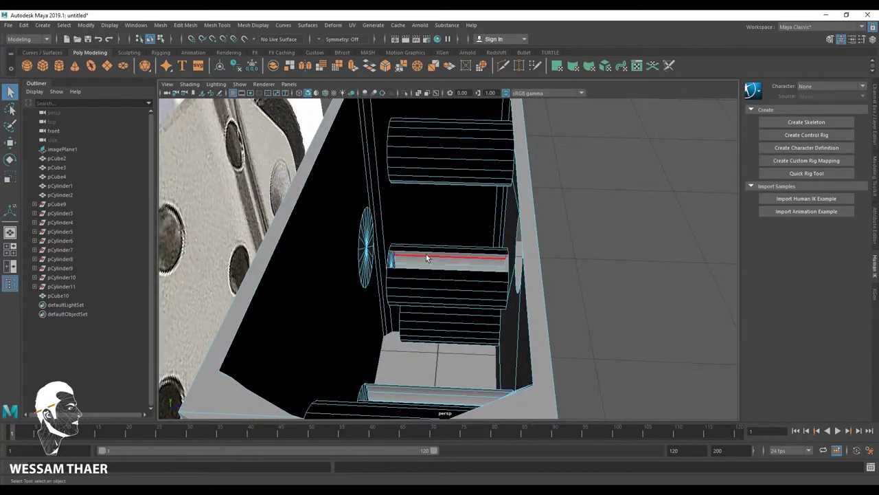
left_click_drag(426, 255, 469, 279, "alt")
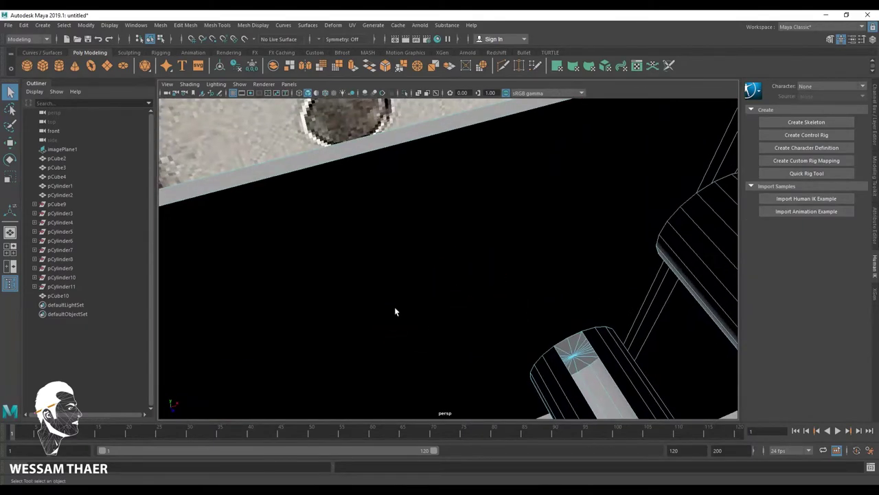
left_click_drag(397, 310, 535, 215, "alt")
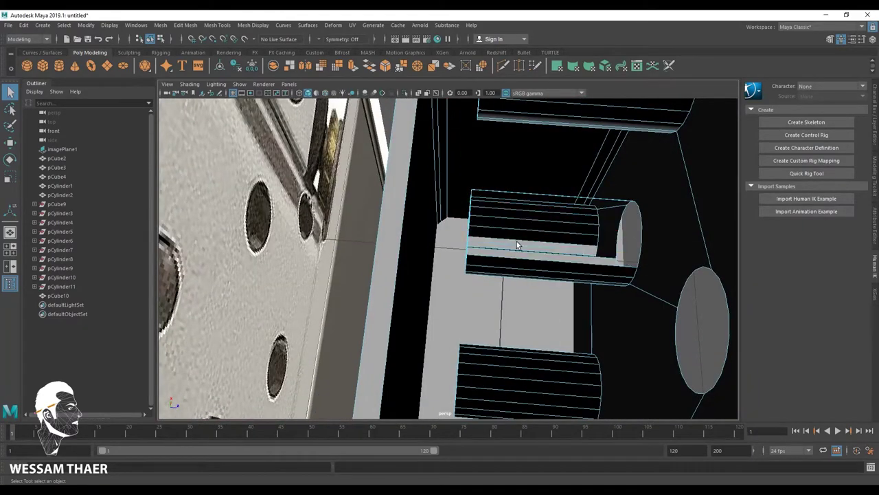
mouse_move(493, 252)
left_mouse_down("alt")
mouse_move(379, 176)
mouse_move(364, 286)
mouse_move(428, 187)
left_mouse_up("alt")
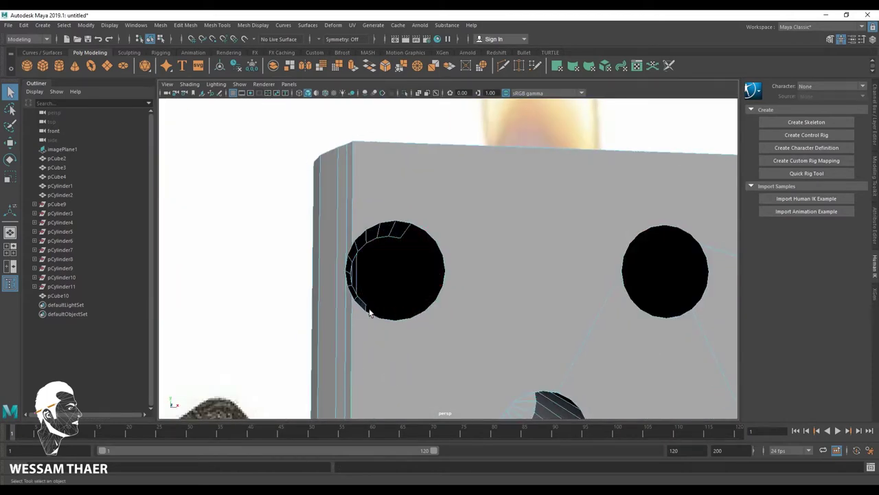
Delete a stray wedge face inside one air hole, then undo to restore the faces
mouse_move(368, 312)
left_mouse_down("alt")
mouse_move(354, 256)
mouse_move(431, 269)
mouse_move(396, 314)
mouse_move(461, 288)
mouse_move(504, 209)
left_mouse_up("alt")
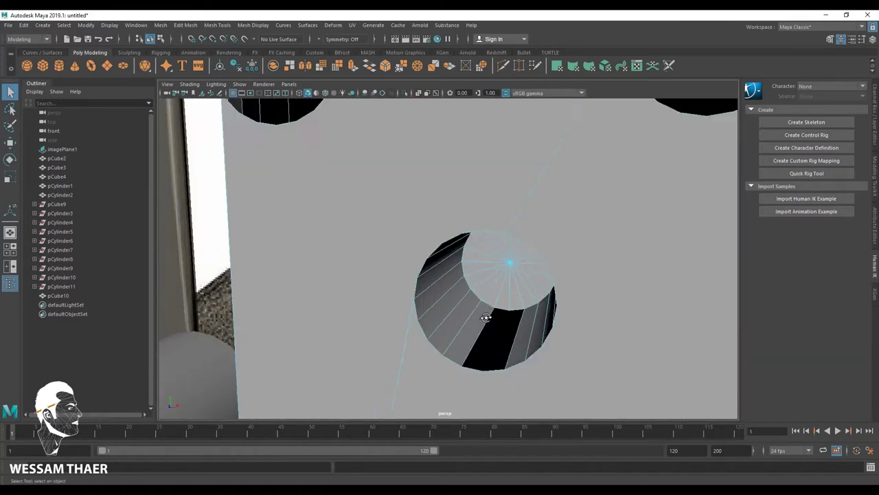
left_click_drag(487, 314, 492, 238, "alt")
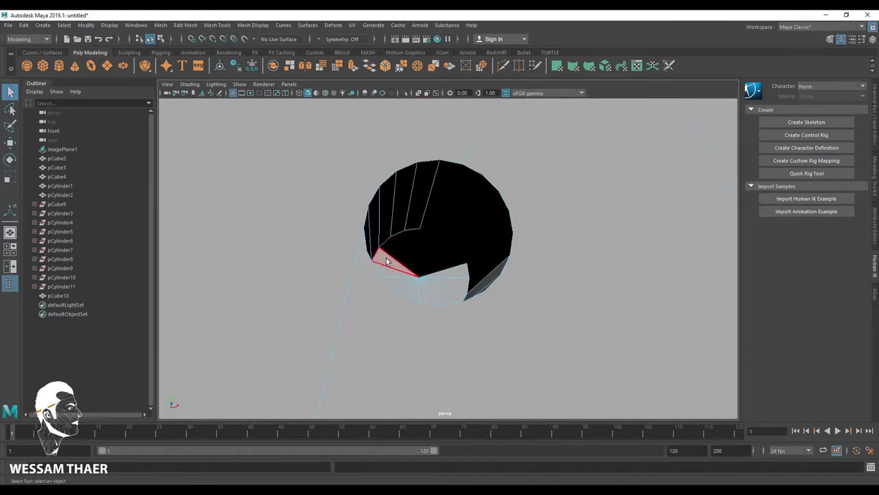
scroll(387, 261, "up", 5)
mouse_move(386, 261)
left_mouse_down("alt")
mouse_move(457, 240)
mouse_move(466, 256)
mouse_move(403, 261)
mouse_move(452, 118)
left_mouse_up("alt")
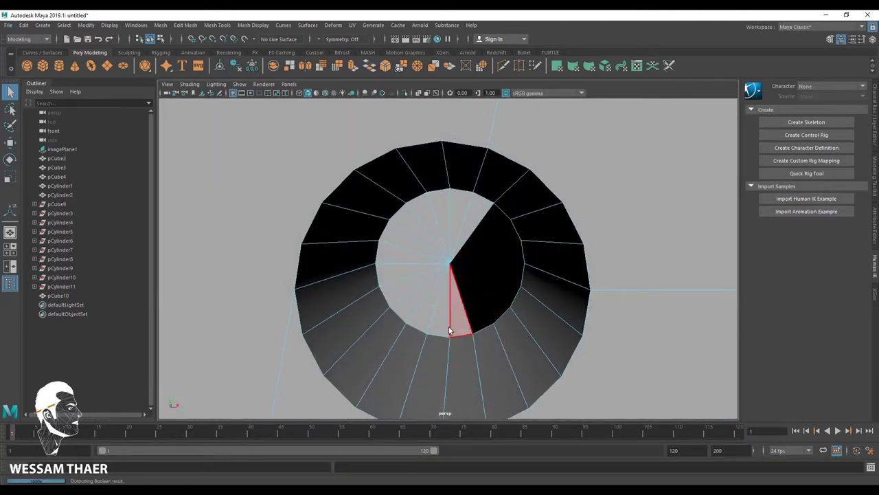
mouse_move(442, 202)
left_mouse_down("alt")
mouse_move(491, 379)
mouse_move(359, 193)
left_mouse_up("alt")
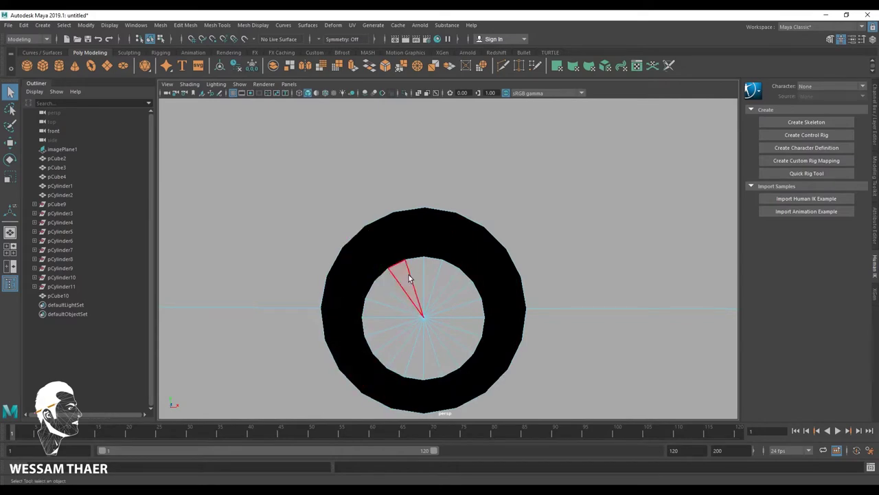
left_click(471, 342)
key("Delete")
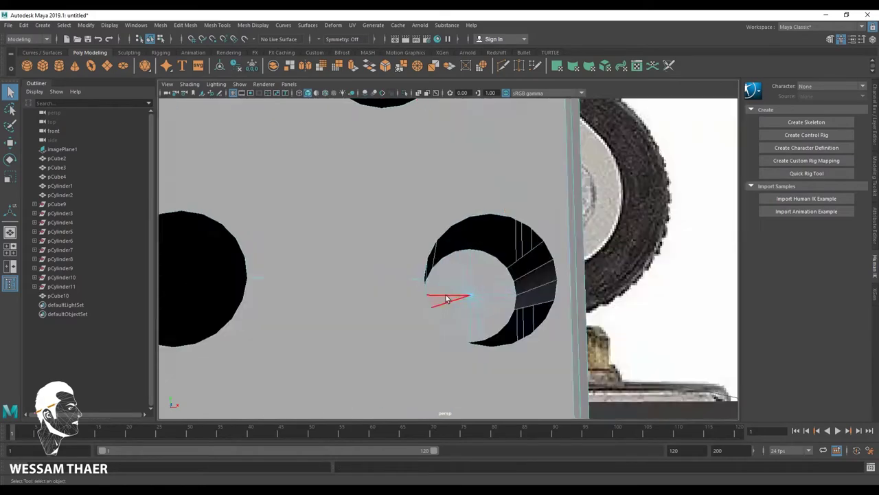
key("ctrl+z")
key("ctrl+z")
key("ctrl+z")
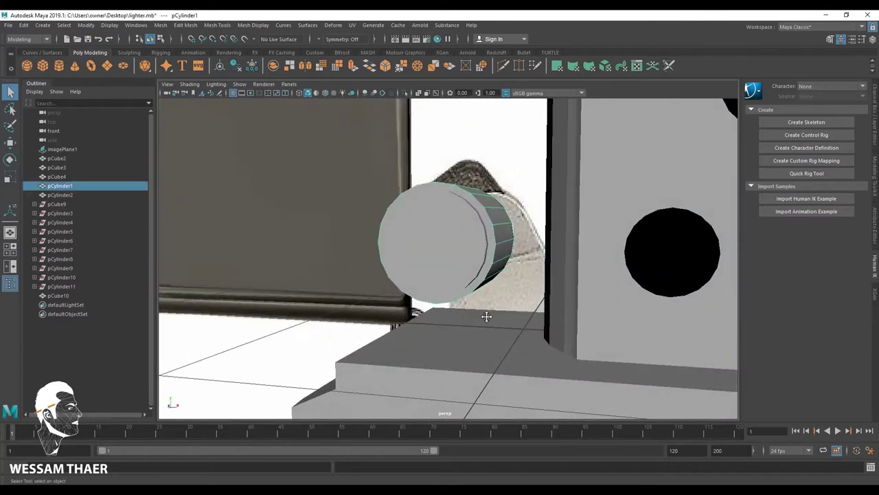
Extrude the hinge cylinder's side faces into a tab from the front view
key("space")
key("space")
key("a")
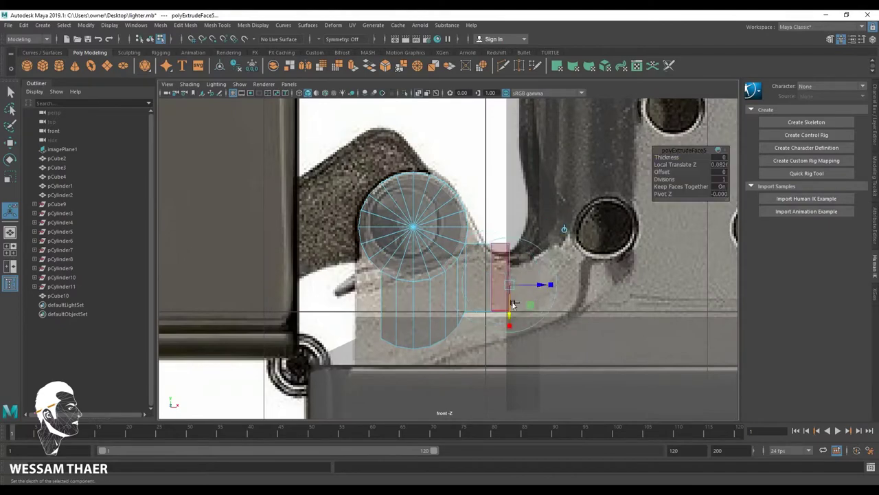
key("ctrl+e")
scroll(535, 292, "up", 2)
right_click_drag(486, 240, 399, 240)
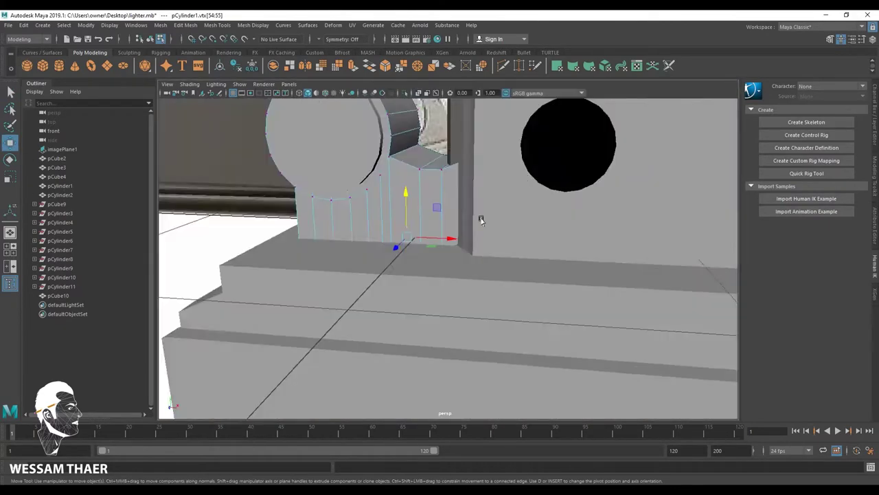
mouse_move(478, 220)
left_mouse_down("alt")
mouse_move(417, 226)
mouse_move(495, 295)
left_mouse_up("alt")
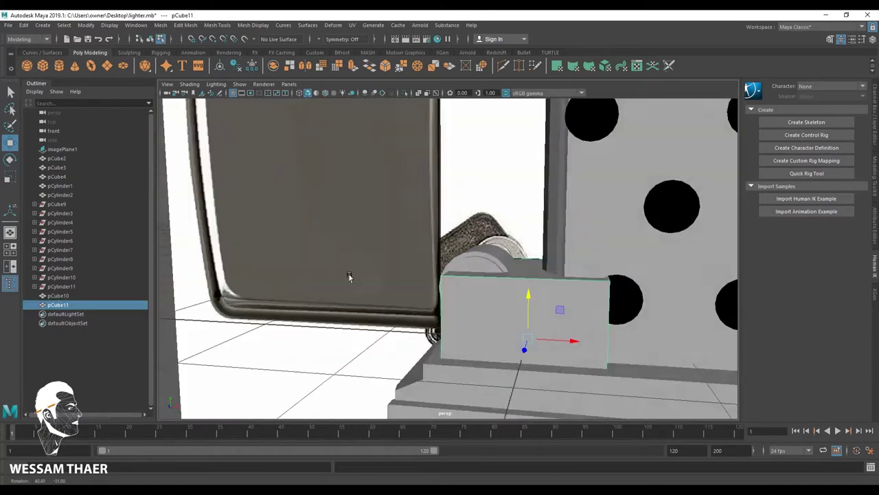
Scale and move the new block pCube11 into place beside the hinge
left_click_drag(349, 277, 487, 246, "alt")
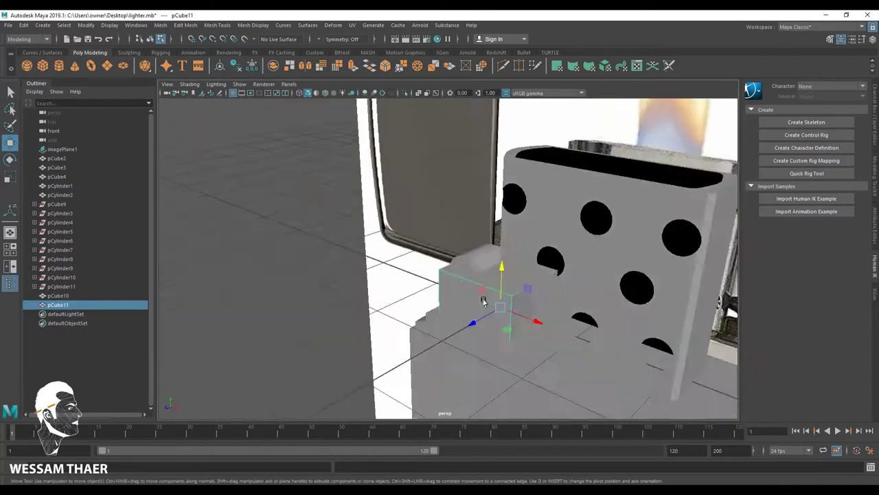
key("r")
left_click_drag(225, 157, 391, 202, "alt")
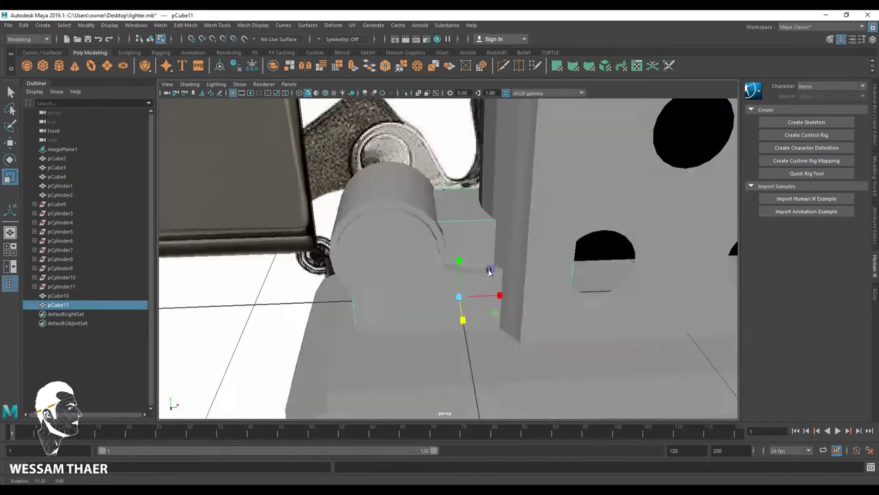
mouse_move(486, 252)
left_mouse_down("alt")
mouse_move(428, 255)
mouse_move(565, 310)
mouse_move(481, 288)
left_mouse_up("alt")
key("r")
key("w")
left_click(217, 25)
Insert an edge loop across pCube11 and raise the block to follow the hinge outline
left_click(240, 88)
left_click(470, 298)
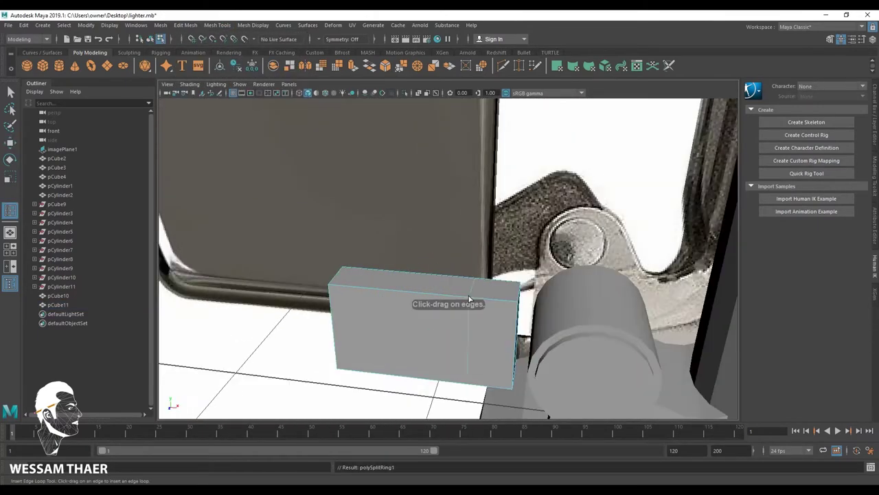
key("F8")
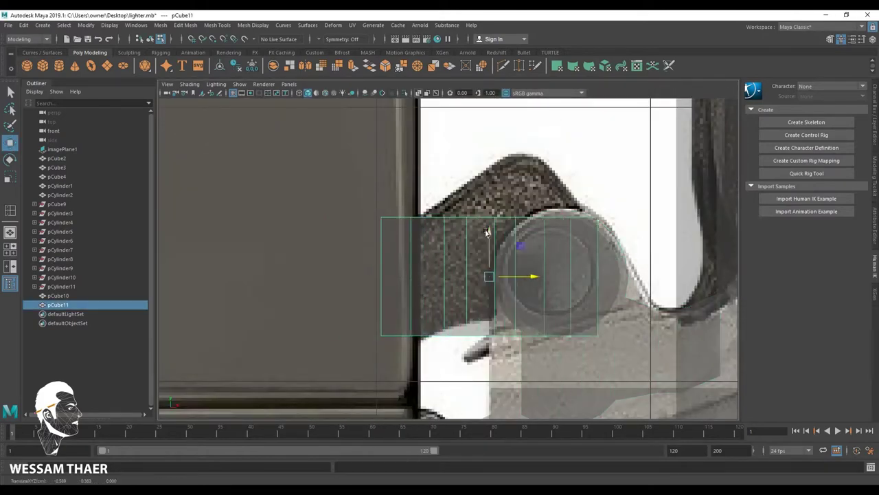
scroll(485, 232, "up", 1)
left_click_drag(486, 232, 542, 155)
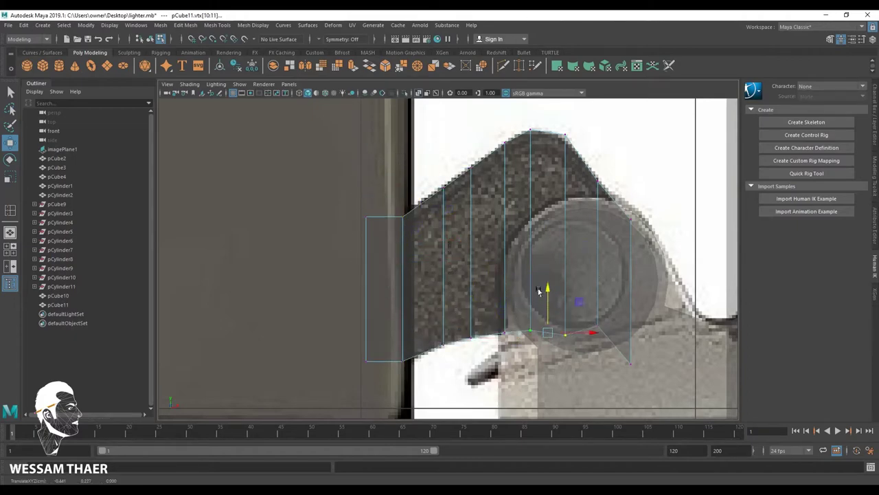
Orbit around the lighter toward the chimney and settle on a front view of the wheel area
scroll(539, 290, "down", 3)
left_click_drag(539, 290, 520, 275, "alt")
left_click(346, 330)
mouse_move(345, 330)
left_mouse_down("alt")
mouse_move(271, 292)
mouse_move(234, 210)
left_mouse_up("alt")
scroll(271, 292, "up", 3)
left_click_drag(490, 215, 440, 289)
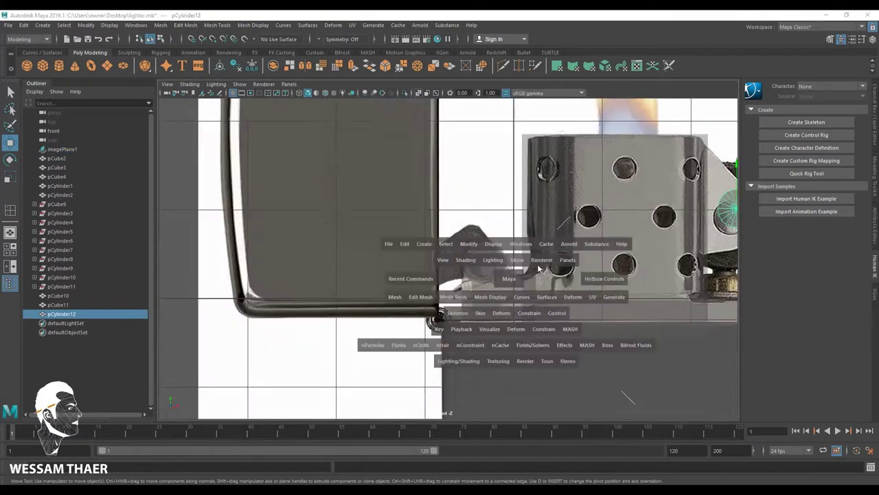
scroll(355, 183, "up", 3)
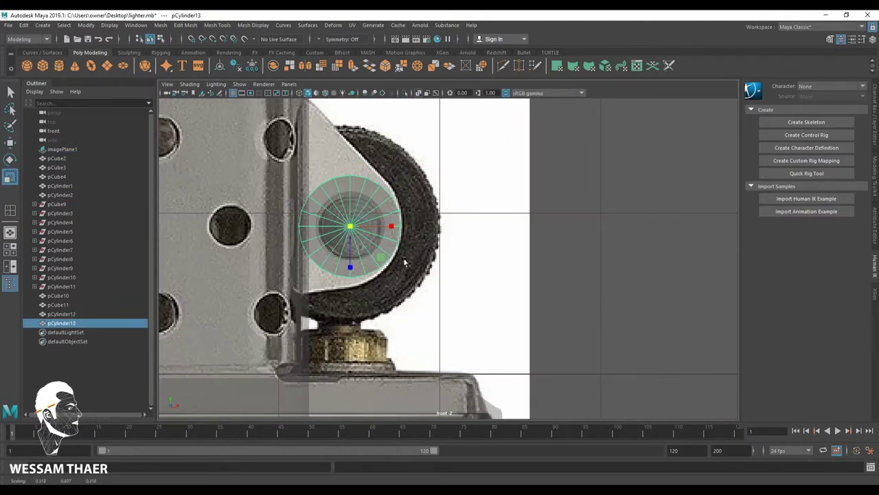
Pull pCylinder13's vertices into a teardrop-shaped wheel bracket around the hub
mouse_move(405, 262)
left_mouse_down()
mouse_move(384, 206)
mouse_move(333, 320)
left_mouse_up()
scroll(385, 206, "up", 3)
scroll(371, 236, "up", 2)
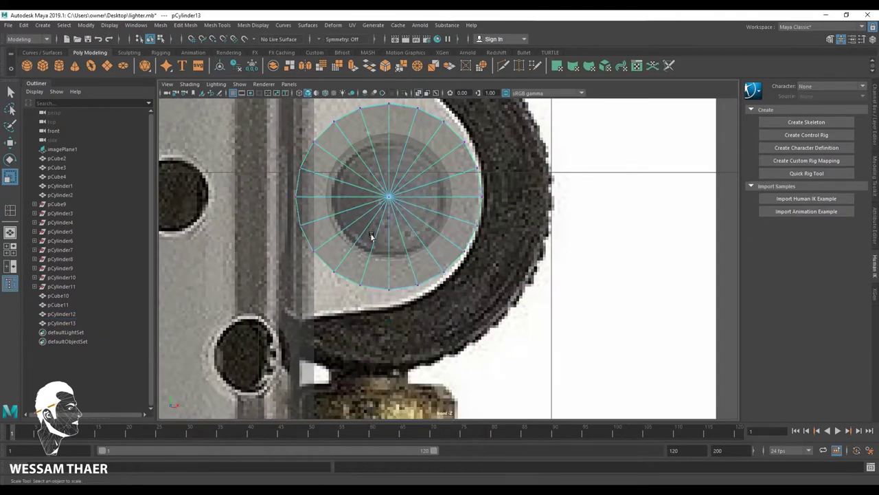
key("space")
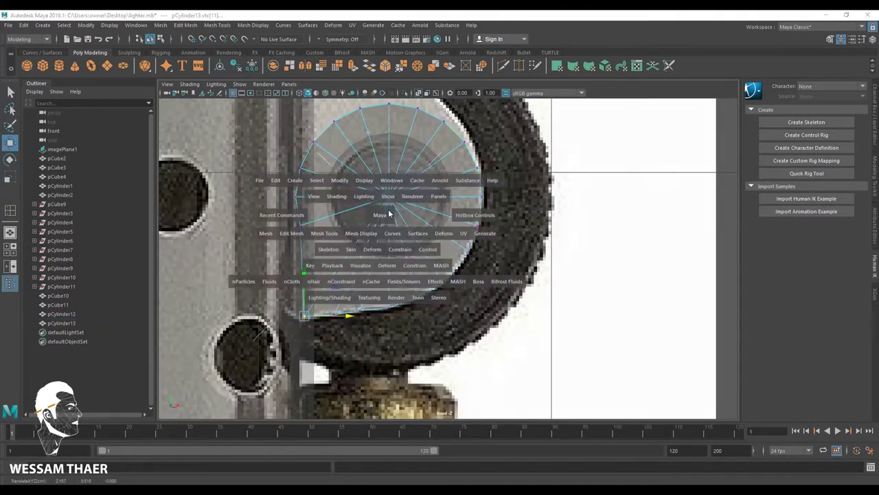
middle_click_drag(382, 206, 391, 332, "alt")
left_click_drag(487, 227, 347, 299)
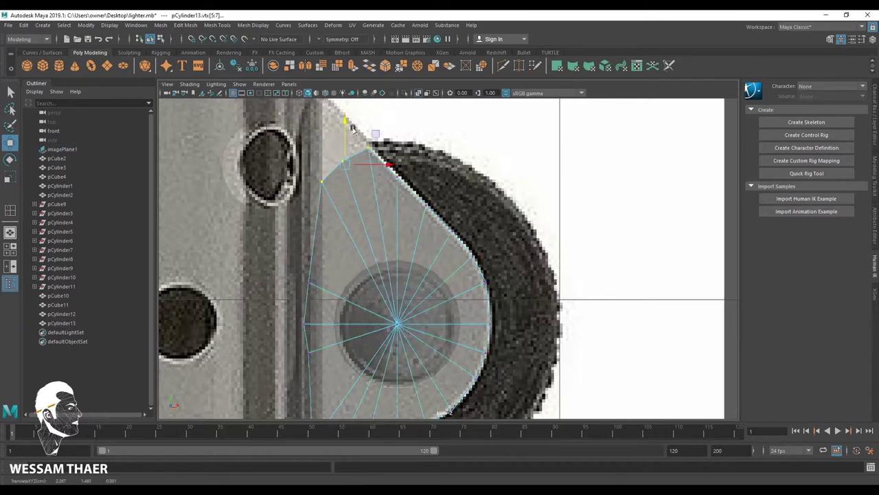
middle_click_drag(352, 127, 346, 194, "alt")
key("space")
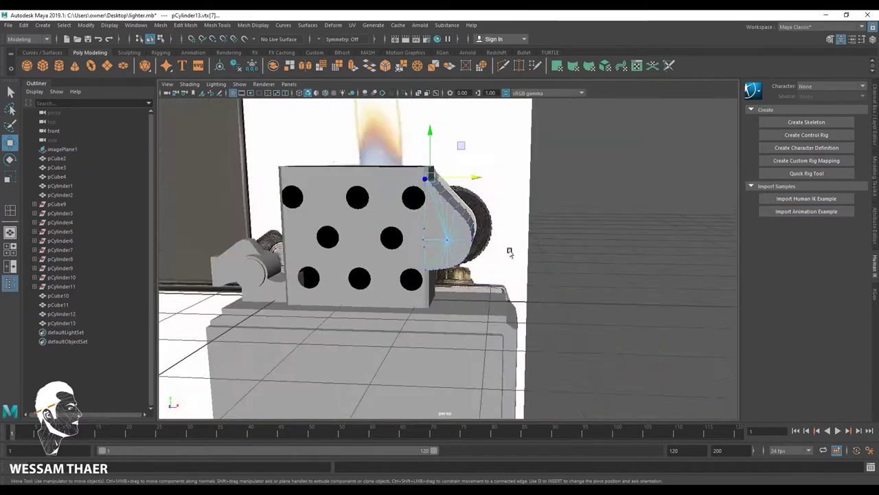
Select the edge loop around the hinge pin's end cap and bevel it
left_click_drag(510, 312, 481, 274, "alt")
key("F8")
left_click(325, 270)
key("f")
mouse_move(325, 270)
left_mouse_down("alt")
mouse_move(388, 325)
mouse_move(352, 194)
left_mouse_up("alt")
double_click(352, 194)
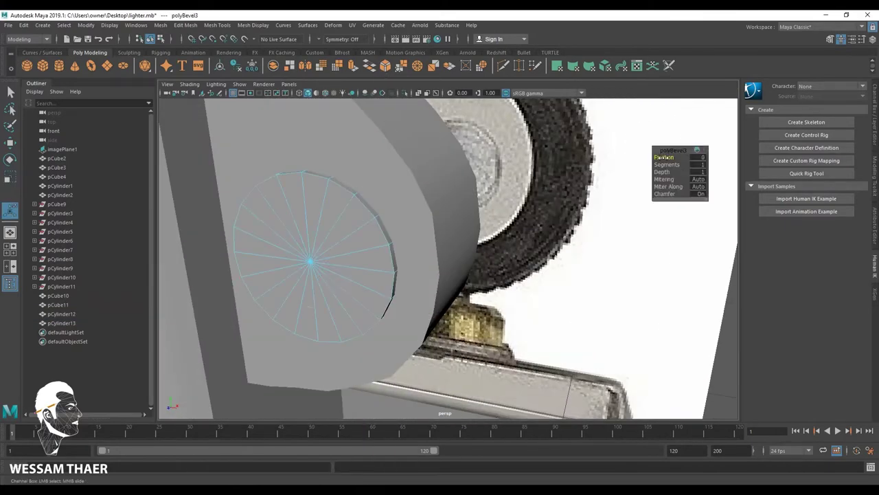
Bevel more hinge pin edges with Fraction 0.1 and 2 segments
key("F8")
key("q")
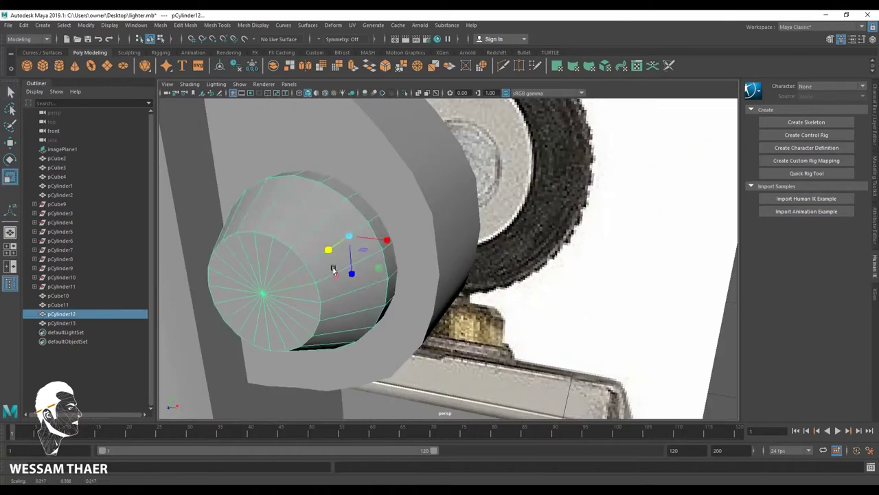
mouse_move(333, 270)
left_mouse_down("alt")
mouse_move(287, 257)
mouse_move(385, 298)
mouse_move(404, 256)
left_mouse_up("alt")
left_click(403, 255)
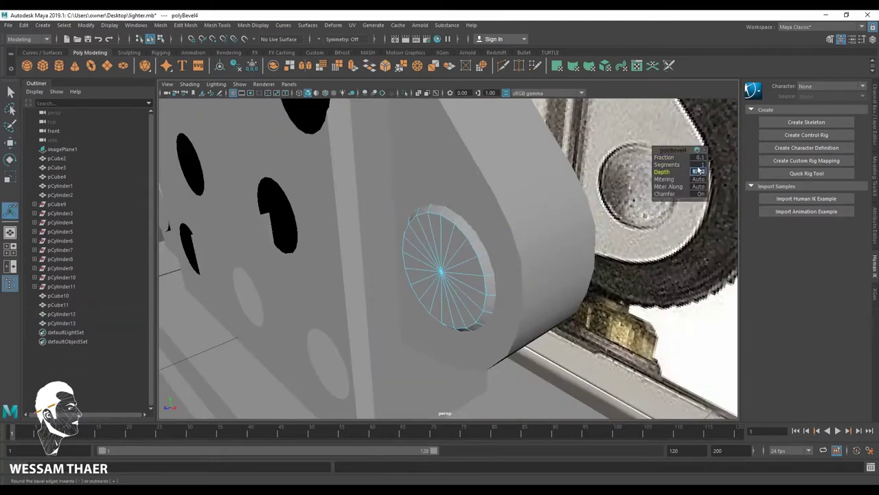
left_click_drag(452, 200, 404, 92, "alt")
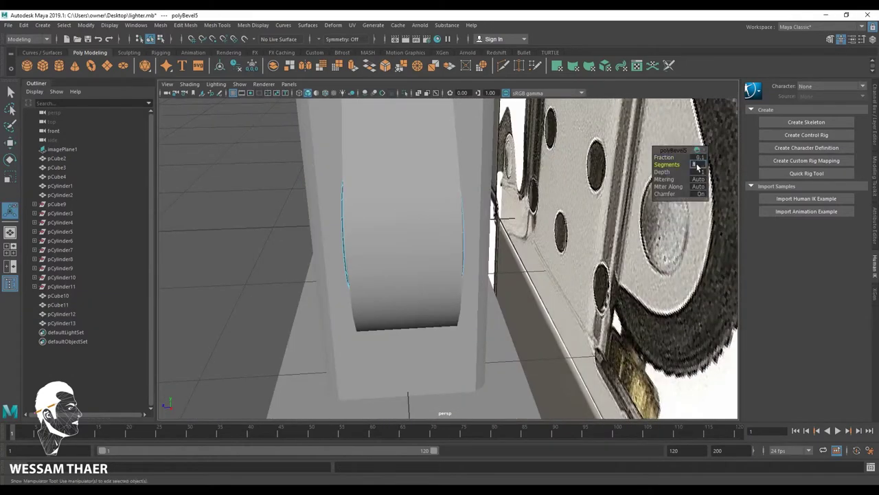
Bring the new flat disc cylinder pCylinder14 into close view for face editing
left_click_drag(697, 166, 417, 222, "alt")
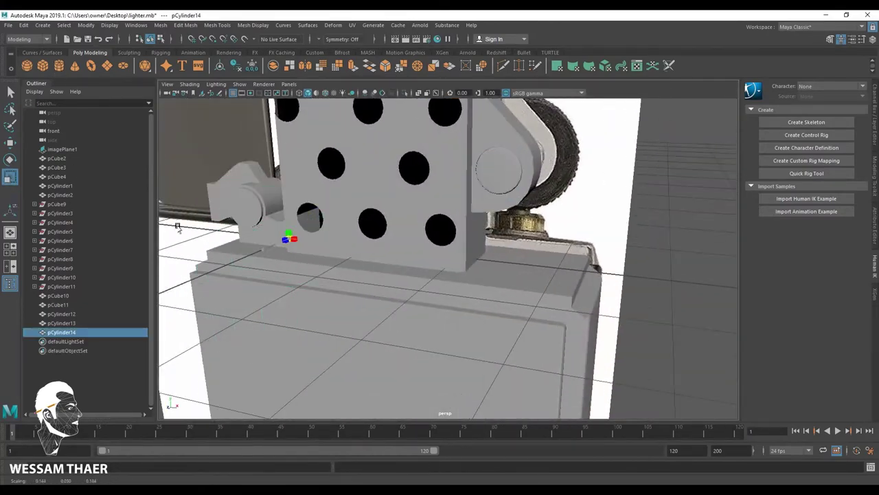
mouse_move(178, 227)
left_mouse_down("alt")
mouse_move(453, 309)
mouse_move(512, 207)
left_mouse_up("alt")
key("w")
left_click_drag(566, 240, 526, 269, "alt")
Extrude the disc's top face into a stepped two-tier base
scroll(440, 275, "up", 3)
key("F11")
left_click(324, 292)
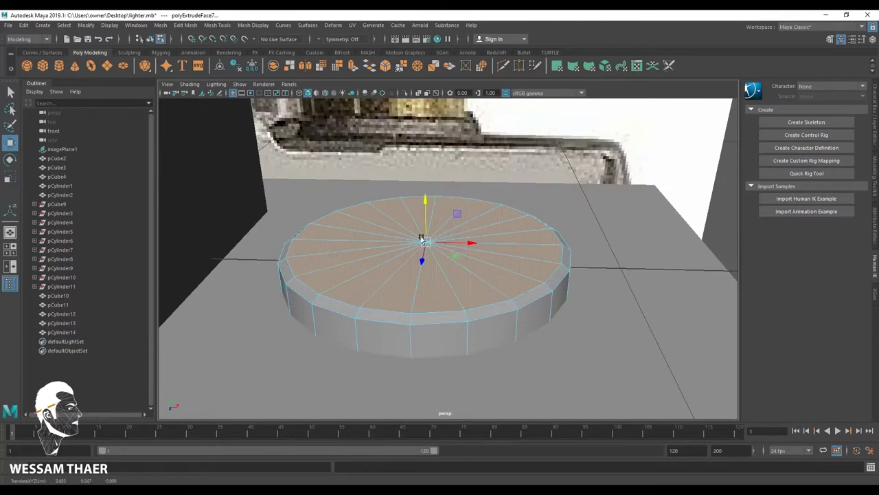
left_click(9, 142)
scroll(444, 294, "down", 3)
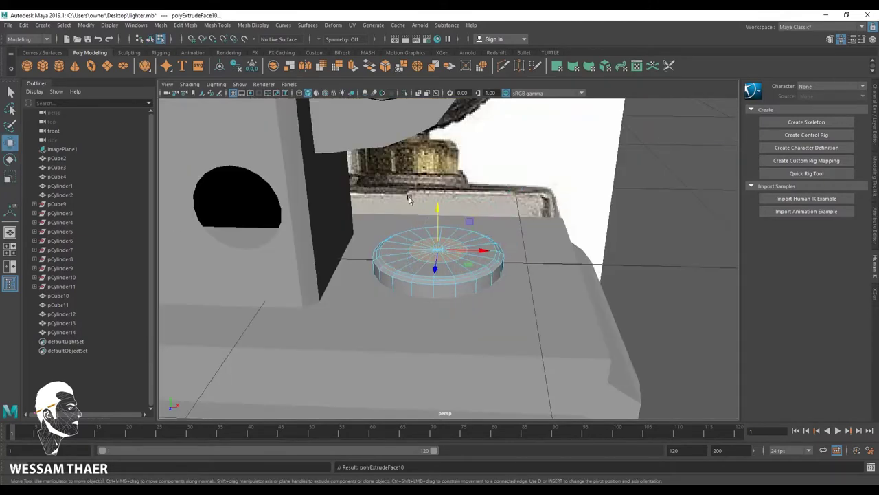
left_click_drag(408, 199, 481, 294, "alt")
Move pCylinder14 under the flint wheel to match the reference
right_click_drag(471, 252, 495, 237)
scroll(346, 210, "up", 3)
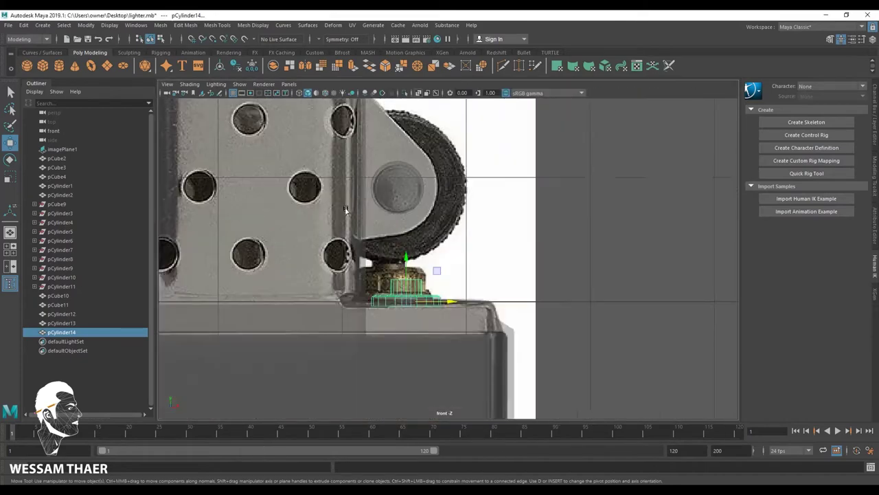
scroll(346, 210, "up", 2)
left_click_drag(426, 314, 385, 330)
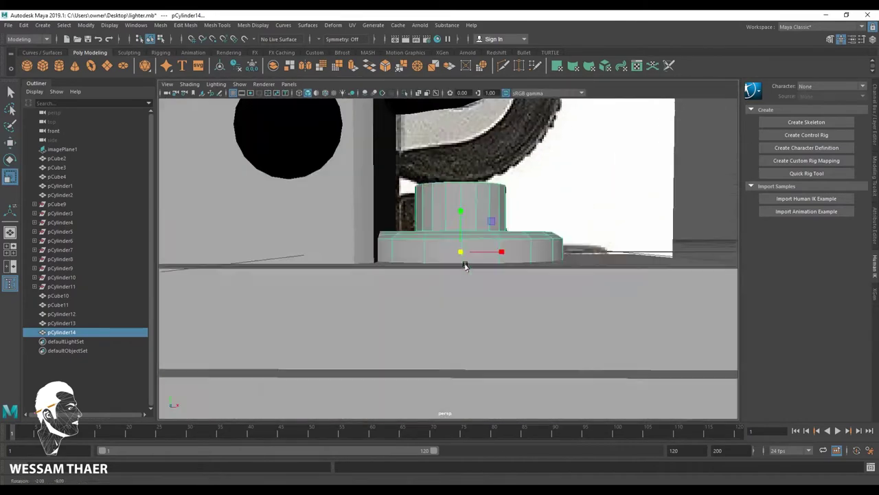
mouse_move(463, 268)
left_mouse_down("alt")
mouse_move(378, 245)
mouse_move(524, 306)
mouse_move(443, 340)
left_mouse_up("alt")
scroll(443, 340, "up", 3)
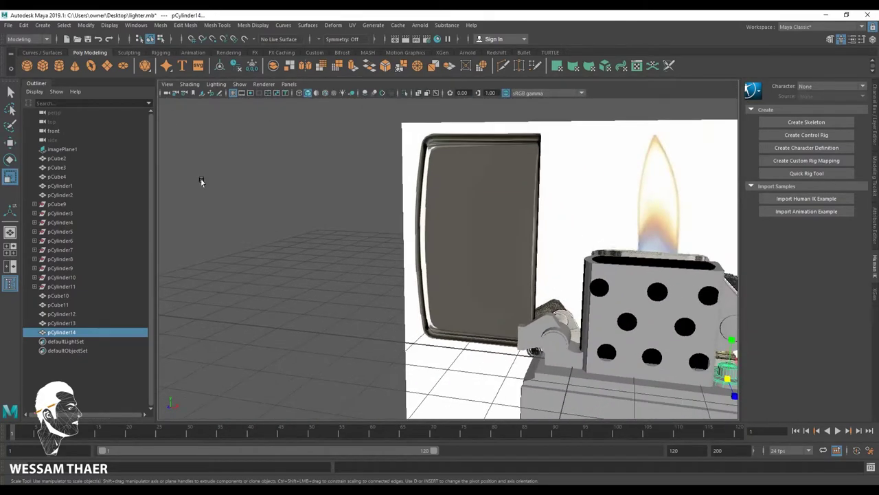
key("space")
key("space")
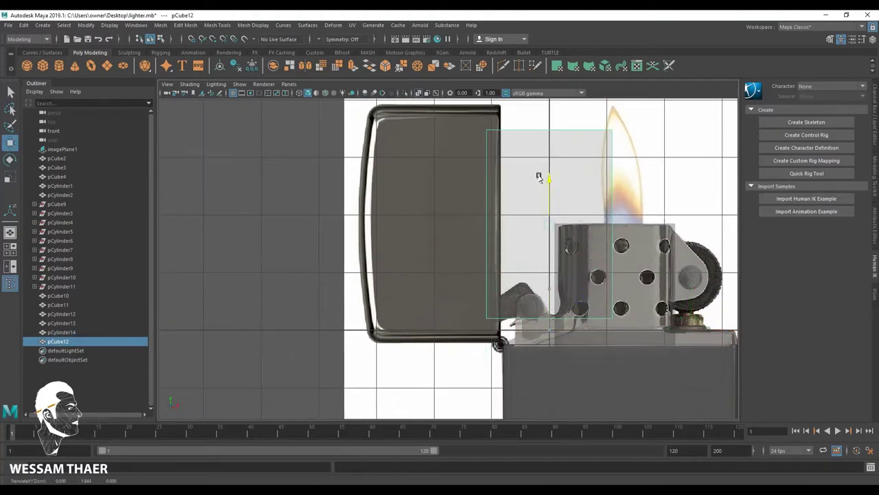
Position the lid box pCube12 over the lid in the reference image
left_click_drag(540, 177, 428, 178)
scroll(450, 283, "up", 2)
scroll(446, 259, "down", 3)
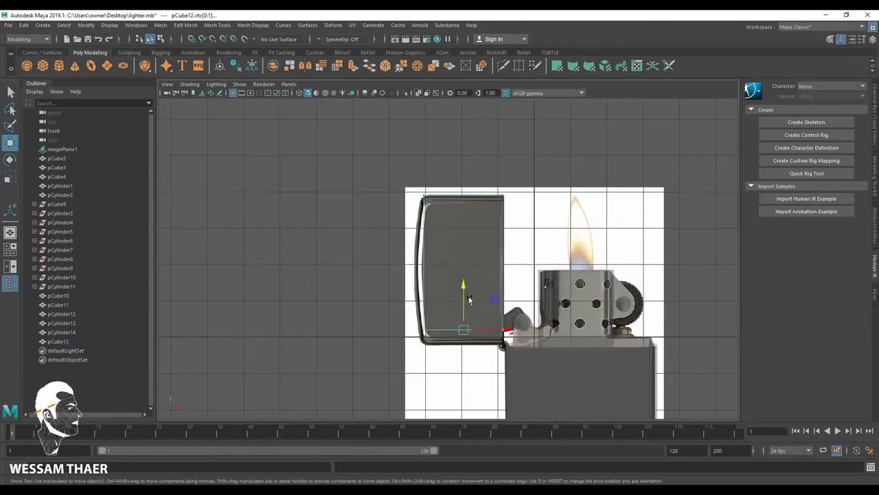
scroll(459, 275, "up", 2)
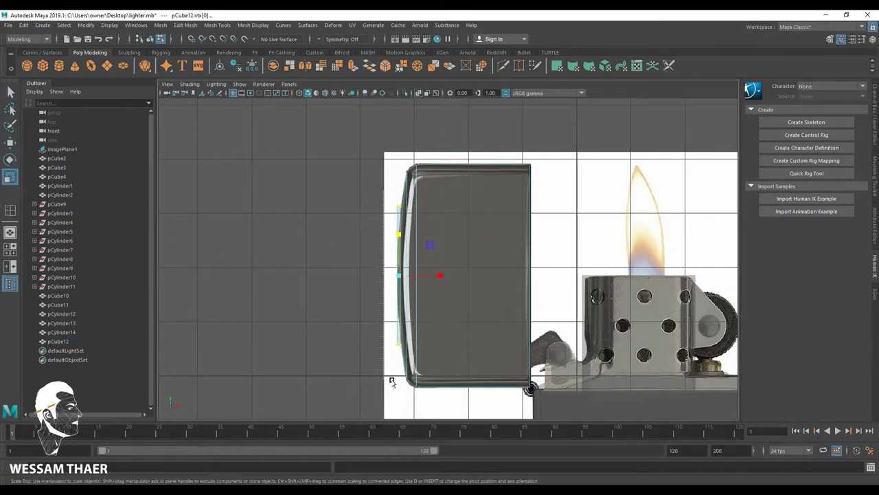
mouse_move(551, 257)
left_mouse_down("alt")
mouse_move(604, 277)
mouse_move(465, 252)
mouse_move(557, 338)
mouse_move(516, 383)
mouse_move(442, 359)
mouse_move(506, 232)
mouse_move(451, 412)
mouse_move(452, 262)
mouse_move(583, 320)
mouse_move(614, 252)
mouse_move(350, 251)
mouse_move(561, 270)
mouse_move(569, 261)
mouse_move(573, 298)
left_mouse_up("alt")
Duplicate the lid box and select an edge on the copy
key("ctrl+d")
key("w")
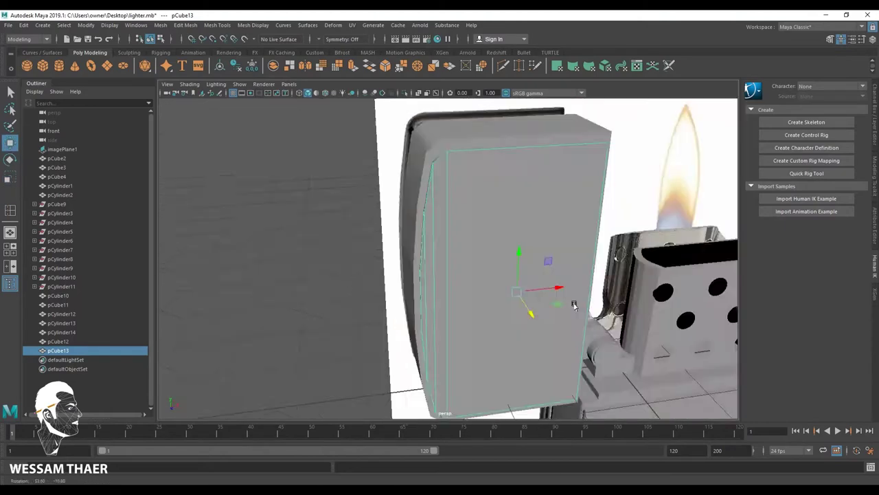
scroll(572, 299, "up", 5)
right_click_drag(505, 241, 481, 227)
left_click(447, 288)
mouse_move(502, 269)
left_mouse_down("alt")
mouse_move(515, 332)
mouse_move(463, 338)
mouse_move(443, 132)
left_mouse_up("alt")
Bevel the copy's edge with Fraction 0.2 and 2 segments
key("ctrl+b")
mouse_move(697, 169)
left_mouse_down("alt")
mouse_move(481, 275)
mouse_move(367, 288)
mouse_move(488, 277)
mouse_move(452, 249)
mouse_move(476, 232)
left_mouse_up("alt")
scroll(481, 275, "down", 5)
key("F8")
key("q")
left_click(10, 142)
scroll(396, 310, "up", 5)
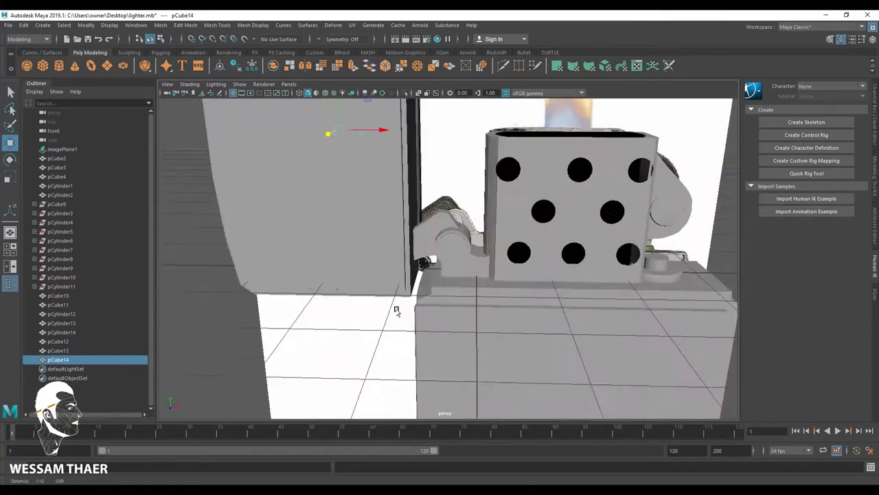
mouse_move(397, 310)
left_mouse_down("alt")
mouse_move(172, 408)
mouse_move(520, 261)
left_mouse_up("alt")
Save the scene with Ctrl+S
scroll(418, 300, "down", 5)
left_click(474, 160)
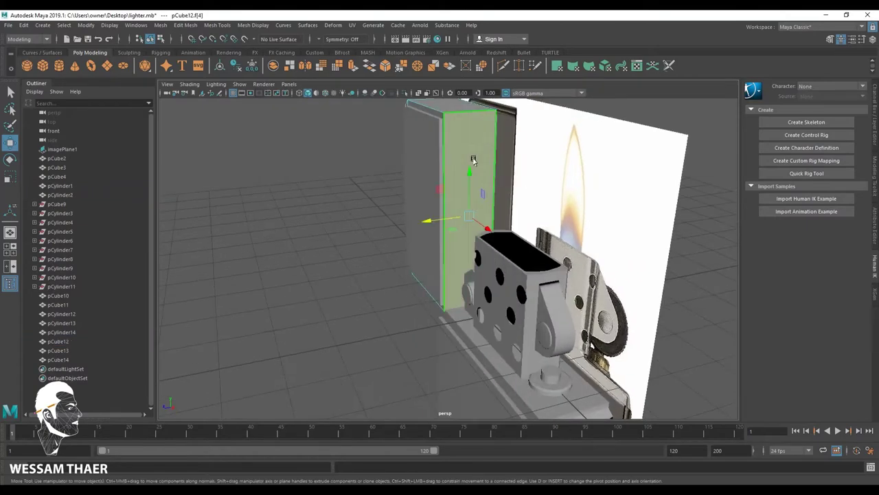
key("f")
mouse_move(376, 255)
left_mouse_down("alt")
mouse_move(413, 226)
mouse_move(362, 229)
mouse_move(385, 220)
left_mouse_up("alt")
scroll(412, 227, "down", 3)
key("ctrl+s")
Isolate the teardrop bracket pCylinder13 and select a strip of its side faces
right_click_drag(385, 220, 354, 209)
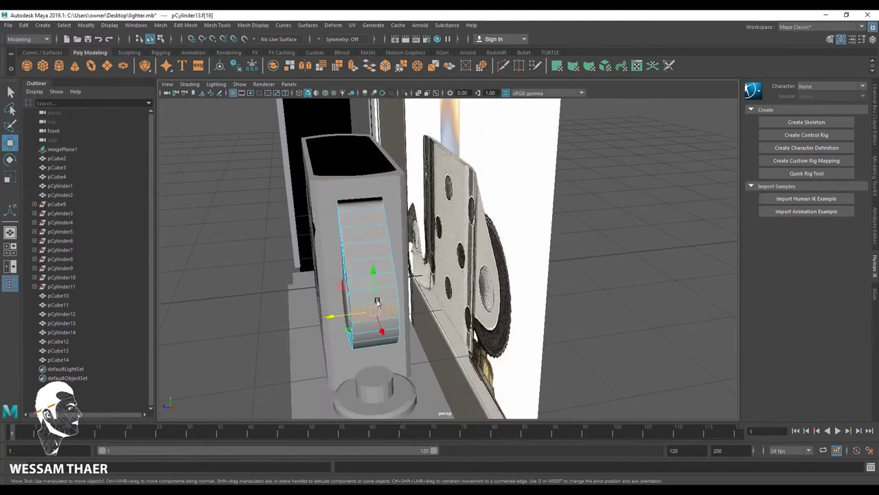
scroll(377, 302, "up", 5)
mouse_move(377, 303)
left_mouse_down("alt")
mouse_move(387, 281)
mouse_move(332, 311)
left_mouse_up("alt")
scroll(387, 281, "down", 5)
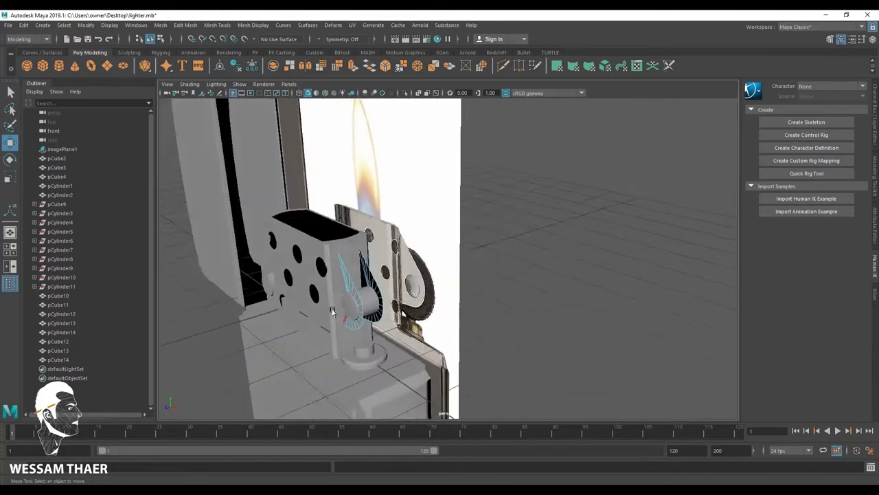
scroll(332, 311, "up", 5)
right_click_drag(406, 210, 409, 234)
key("ctrl+1")
Extrude the bracket's side faces twice to give it thickness
right_click_drag(392, 176, 395, 203)
left_click(445, 386)
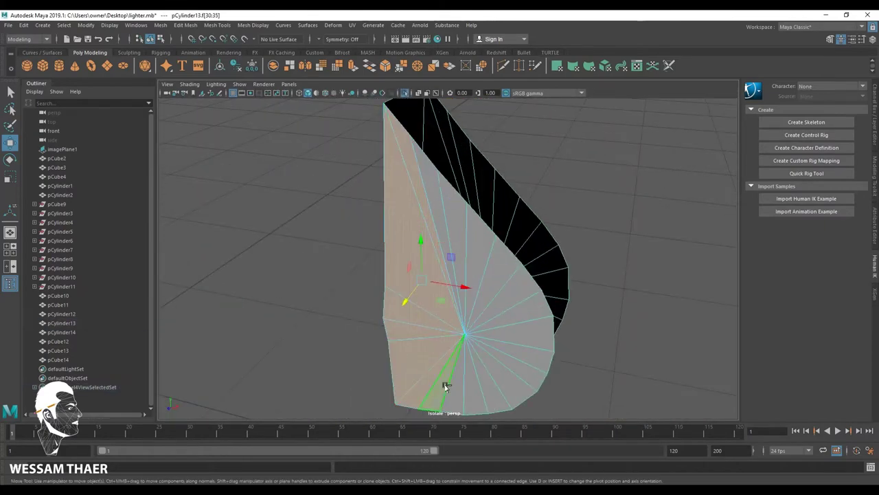
left_click_drag(512, 265, 288, 240, "alt")
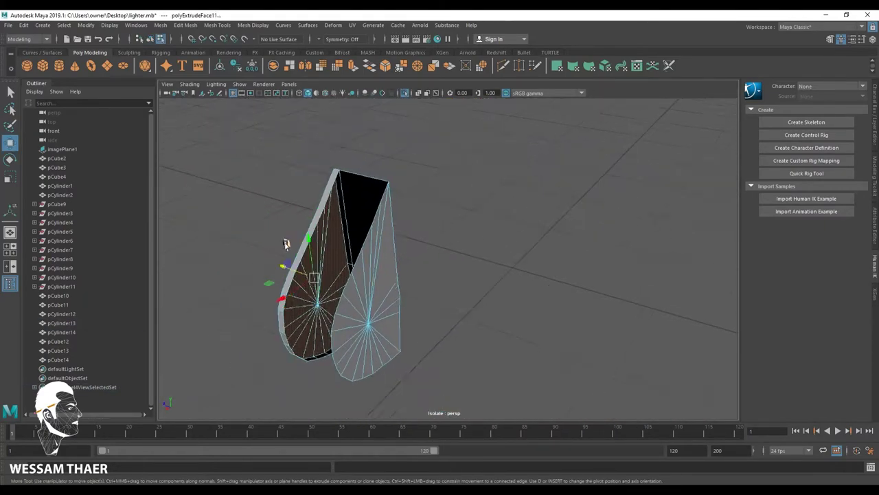
left_click(318, 287)
left_click(318, 287, "shift")
mouse_move(319, 287)
left_mouse_down("alt")
mouse_move(270, 271)
mouse_move(357, 288)
left_mouse_up("alt")
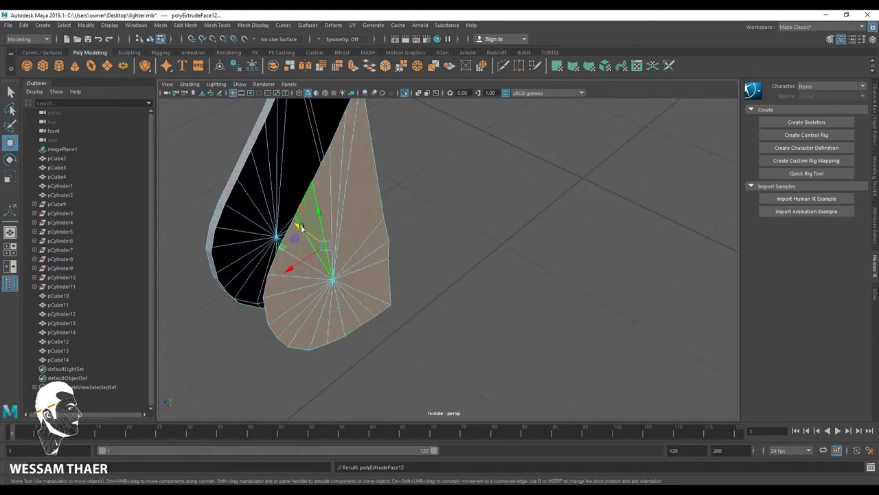
key("ctrl+1")
right_click_drag(407, 231, 408, 297)
Create a 100-subdivision cylinder, flatten it into a disk and stand it upright
key("ctrl+d")
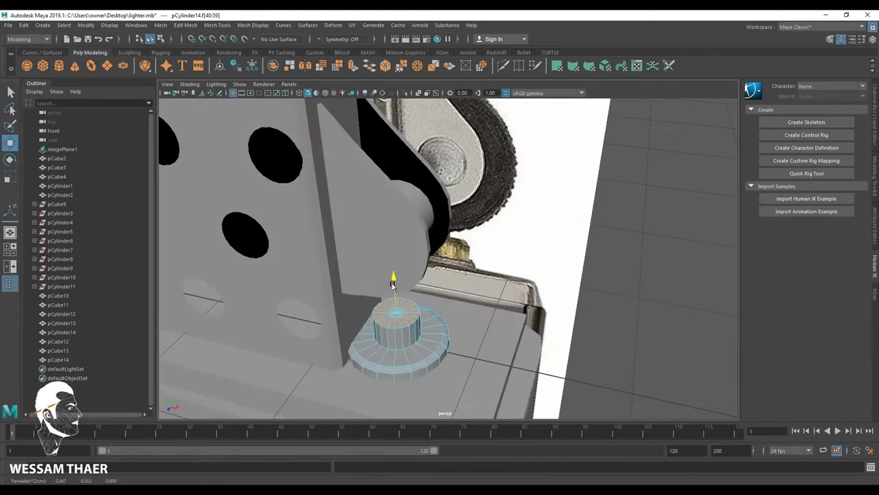
scroll(446, 261, "down", 5)
left_click_drag(353, 275, 520, 265)
key("ctrl+a")
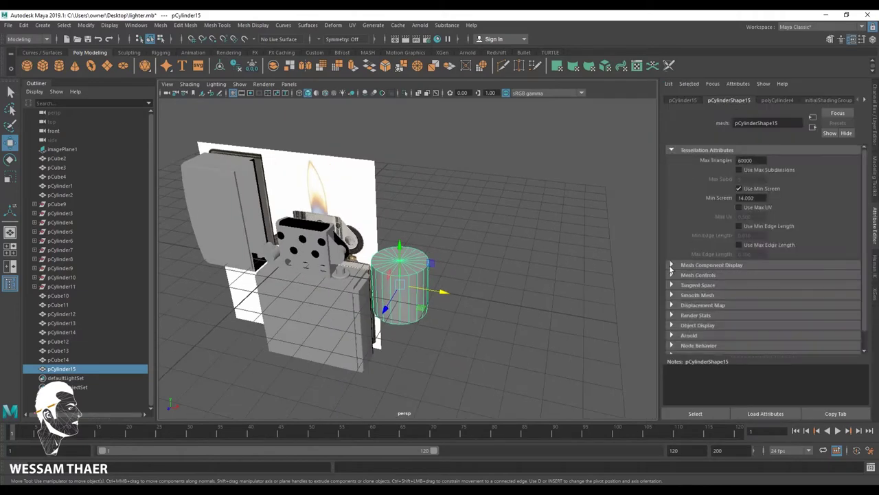
left_click_drag(771, 170, 779, 172)
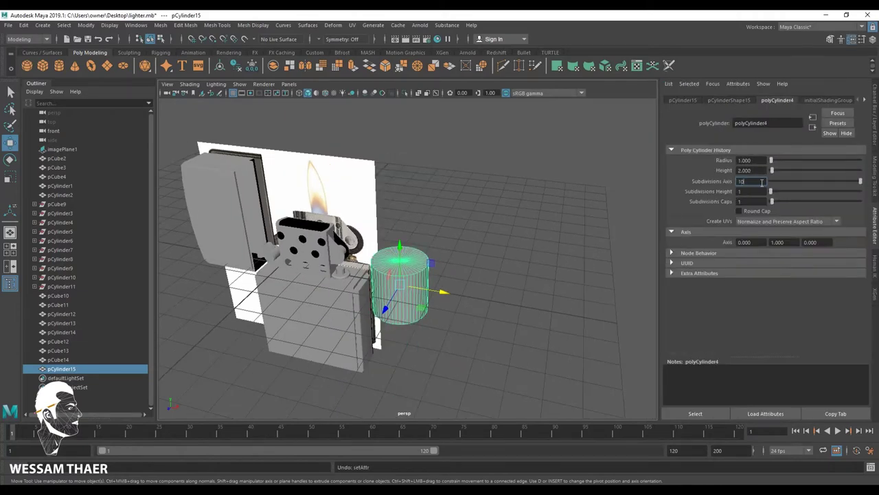
type("0")
key("Return")
key("e")
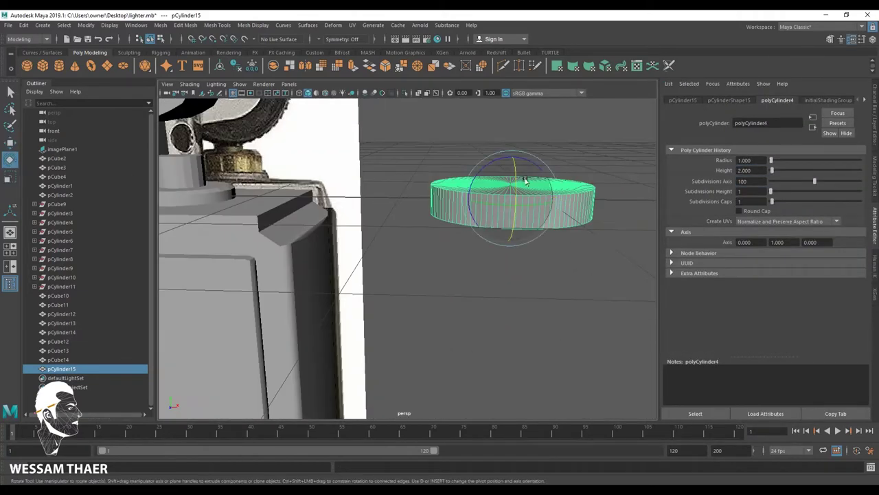
mouse_move(526, 180)
left_mouse_down()
mouse_move(480, 227)
mouse_move(426, 206)
mouse_move(395, 165)
left_mouse_up()
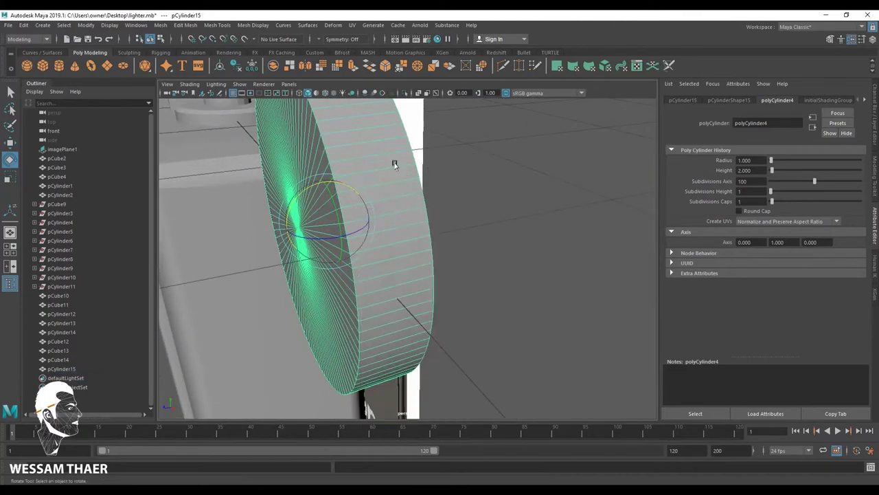
Extrude the first rim faces outward into teeth
key("F11")
left_click(392, 187)
left_click_drag(384, 215, 429, 270, "alt")
key("ctrl+e")
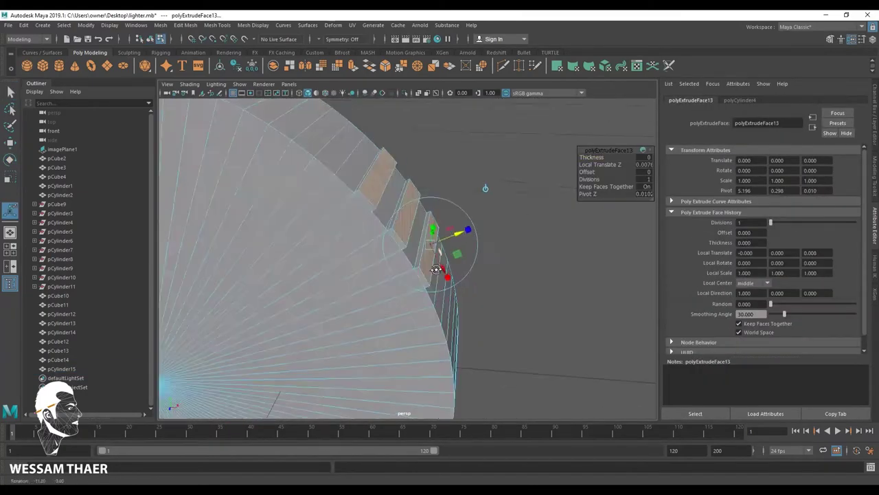
mouse_move(465, 227)
left_mouse_down()
mouse_move(407, 151)
mouse_move(433, 296)
left_mouse_up()
key("ctrl+e")
scroll(433, 296, "down", 3)
left_click_drag(418, 229, 417, 255, "alt")
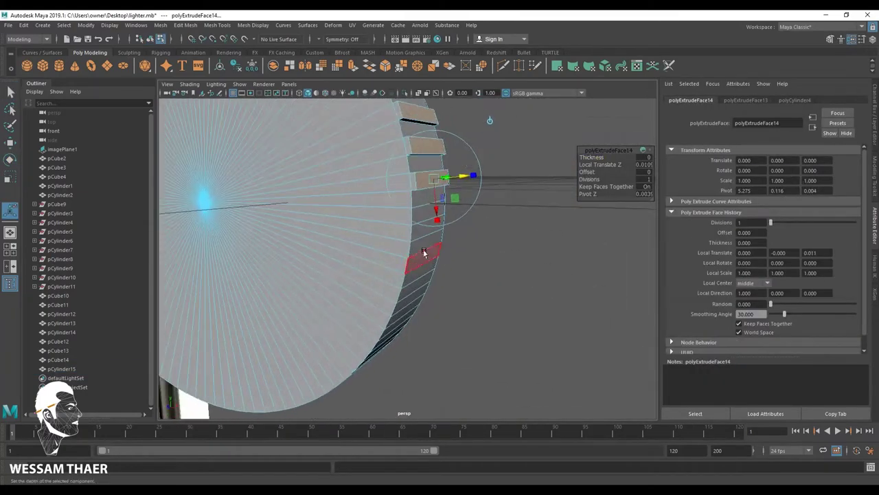
Select more rim faces around the disk and extrude them into teeth
left_click(392, 314)
mouse_move(392, 314)
left_mouse_down("alt")
mouse_move(407, 272)
mouse_move(373, 324)
mouse_move(330, 334)
mouse_move(439, 322)
mouse_move(350, 284)
mouse_move(441, 323)
mouse_move(419, 206)
mouse_move(380, 189)
mouse_move(442, 196)
mouse_move(409, 217)
left_mouse_up("alt")
left_click(440, 322)
left_click(418, 206)
left_click(408, 217)
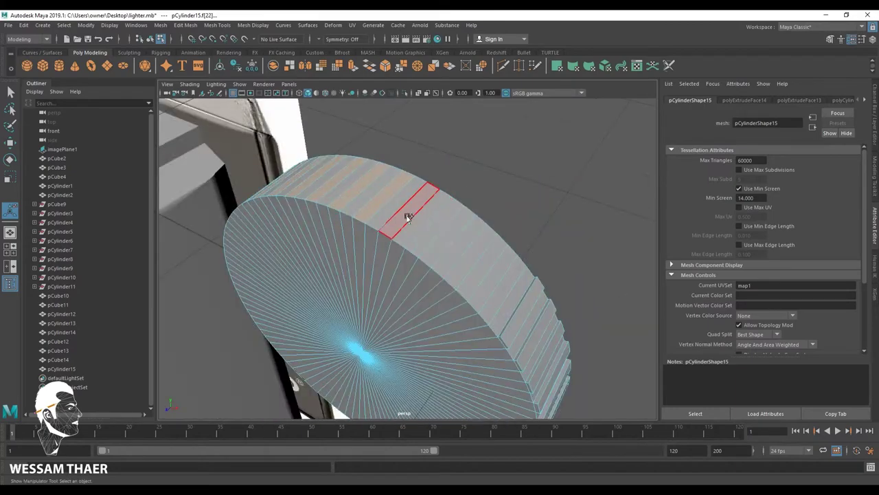
mouse_move(467, 290)
left_mouse_down("alt")
mouse_move(511, 290)
mouse_move(397, 255)
left_mouse_up("alt")
key("ctrl+e")
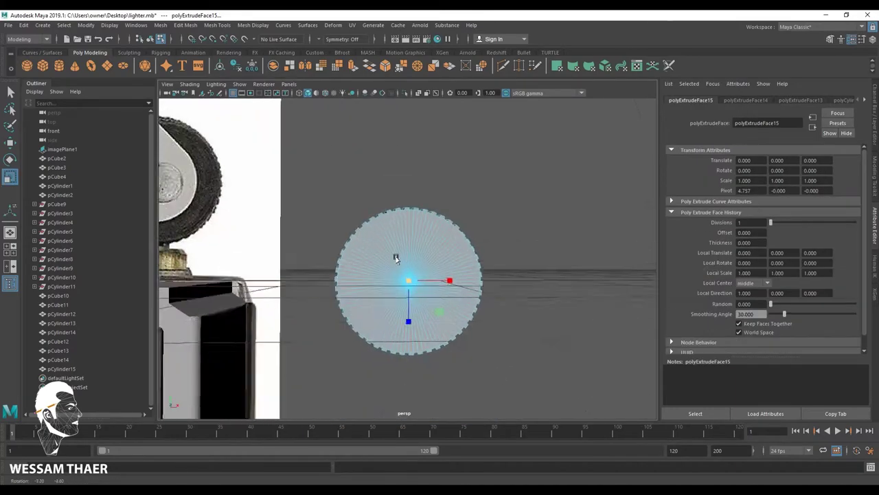
right_click_drag(396, 255, 402, 315, "alt")
scroll(522, 271, "down", 5)
Return to object mode and select the whole pCylinder14 beside the disk
key("F8")
key("w")
mouse_move(418, 304)
left_mouse_down("alt")
mouse_move(361, 190)
mouse_move(415, 320)
mouse_move(385, 234)
left_mouse_up("alt")
right_click_drag(387, 232, 387, 254)
mouse_move(386, 254)
left_mouse_down("alt")
mouse_move(412, 289)
mouse_move(377, 339)
mouse_move(388, 257)
mouse_move(374, 256)
mouse_move(367, 314)
mouse_move(428, 245)
mouse_move(344, 298)
mouse_move(423, 279)
mouse_move(383, 314)
mouse_move(471, 234)
mouse_move(412, 267)
left_mouse_up("alt")
key("F8")
scroll(372, 327, "up", 3)
Select the reference image plane, then the pCylinder16 part
left_click(389, 257)
scroll(384, 261, "down", 5)
scroll(343, 298, "up", 5)
scroll(343, 298, "down", 5)
scroll(373, 314, "up", 5)
left_click(373, 314)
scroll(382, 320, "down", 5)
Move pCylinder17 to the lid hinge and scale it down into a small pin
key("e")
key("w")
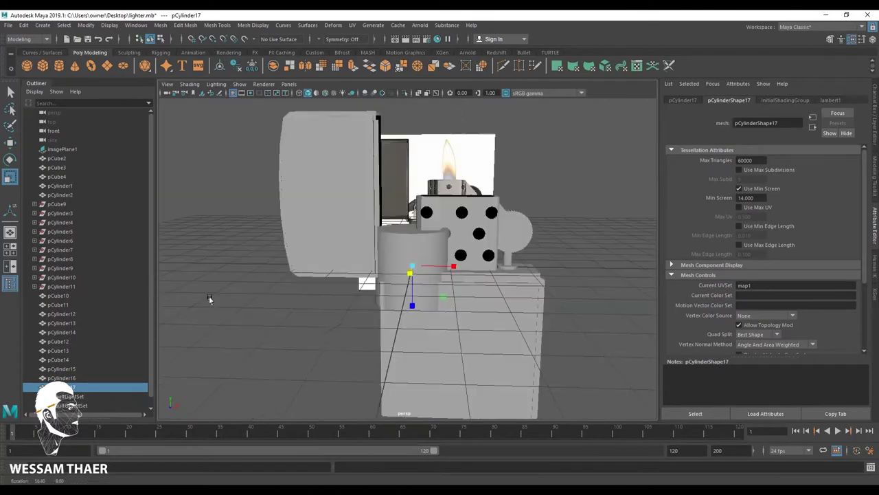
scroll(428, 275, "up", 3)
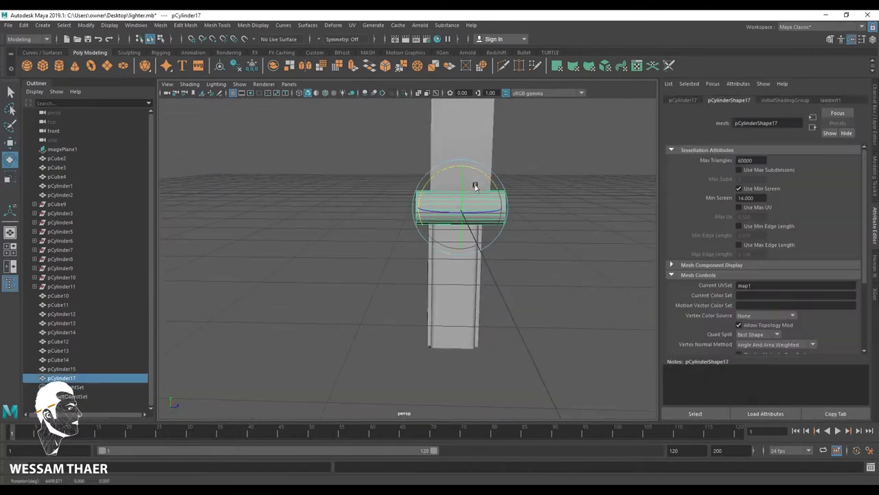
mouse_move(366, 198)
left_mouse_down("alt")
mouse_move(477, 300)
mouse_move(545, 251)
mouse_move(412, 241)
left_mouse_up("alt")
key("f")
key("r")
mouse_move(413, 241)
right_mouse_down("alt")
mouse_move(395, 238)
mouse_move(373, 254)
mouse_move(385, 251)
mouse_move(333, 314)
right_mouse_up("alt")
Hide the image plane, combine the lighter parts into pCube15 and delete its non-deformer history
left_click(466, 204)
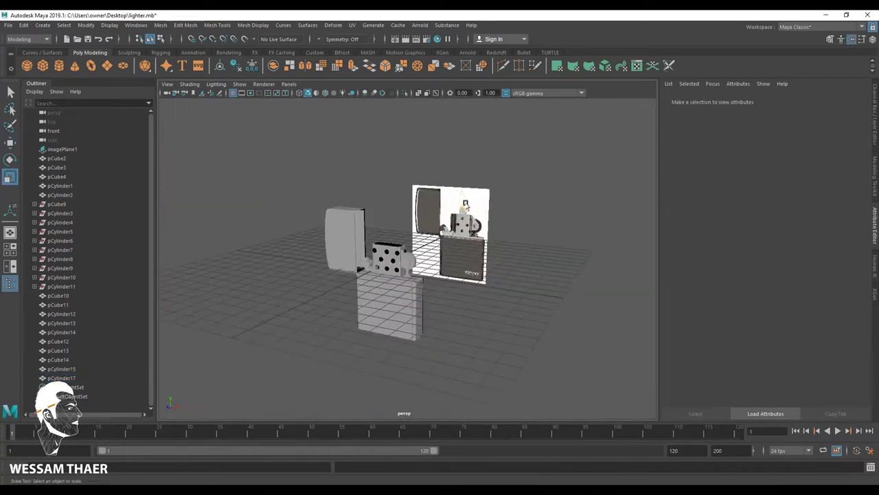
key("ctrl+h")
left_click(426, 318)
left_click_drag(426, 318, 393, 271, "alt")
right_click_drag(392, 271, 423, 405)
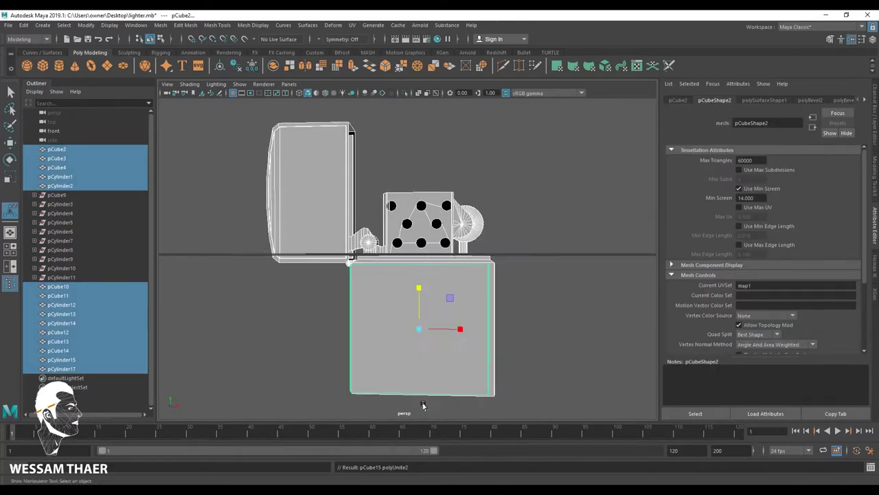
left_click_drag(423, 405, 409, 357, "alt")
left_click(24, 24)
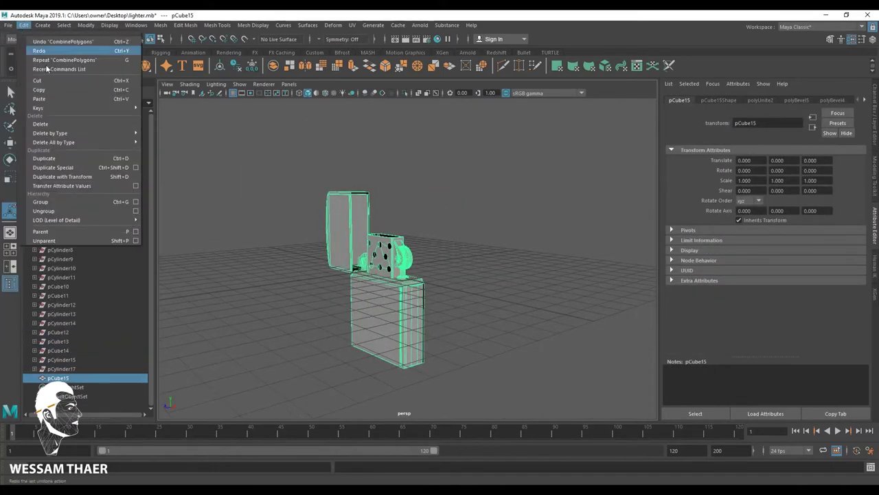
left_click(185, 147)
mouse_move(227, 206)
left_mouse_down("alt")
mouse_move(273, 249)
mouse_move(385, 227)
left_mouse_up("alt")
Apply a planar UV projection and inspect the UV shells in the UV Editor
left_click(351, 25)
left_click(394, 114)
left_click(373, 25)
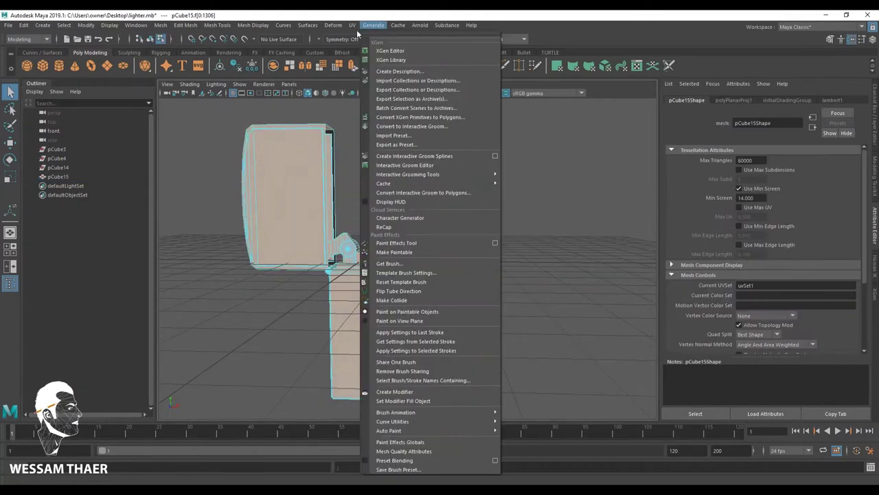
left_click(384, 50)
right_click_drag(585, 250, 578, 230)
left_click(576, 230)
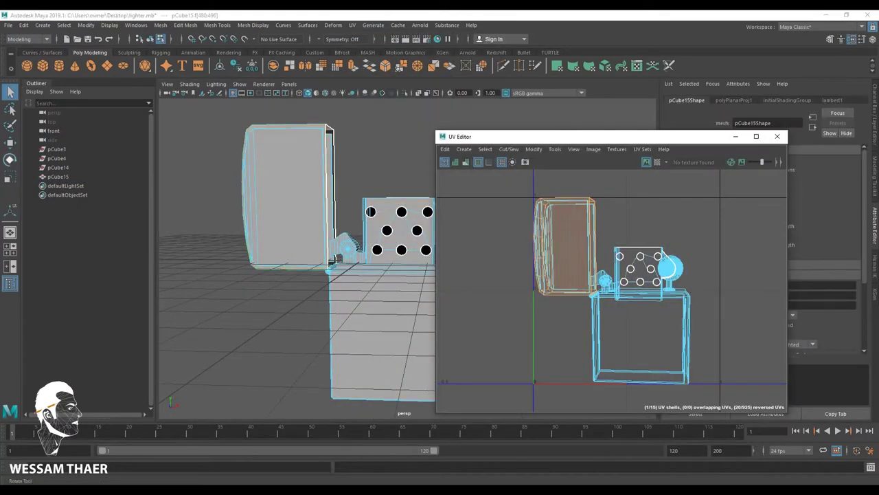
Move the overlapping UV shells apart, lifting the orange shell upward
key("w")
left_click_drag(522, 245, 474, 245)
left_click(564, 234)
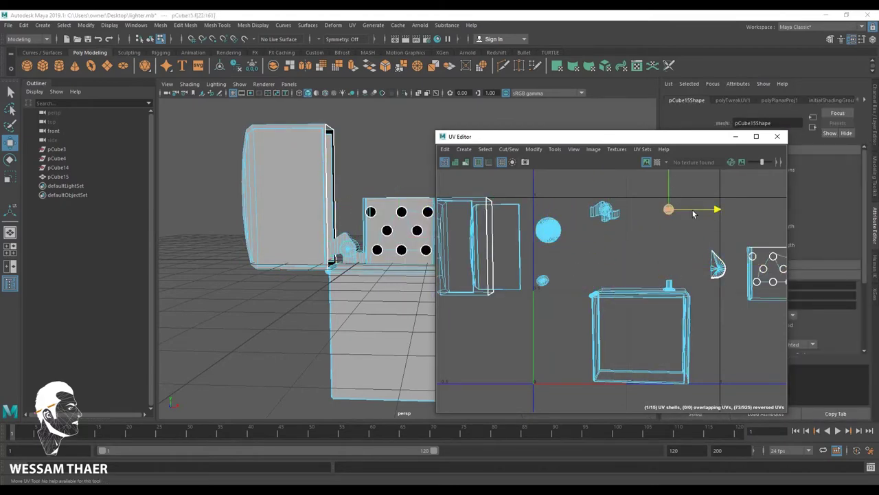
left_click_drag(641, 289, 641, 189)
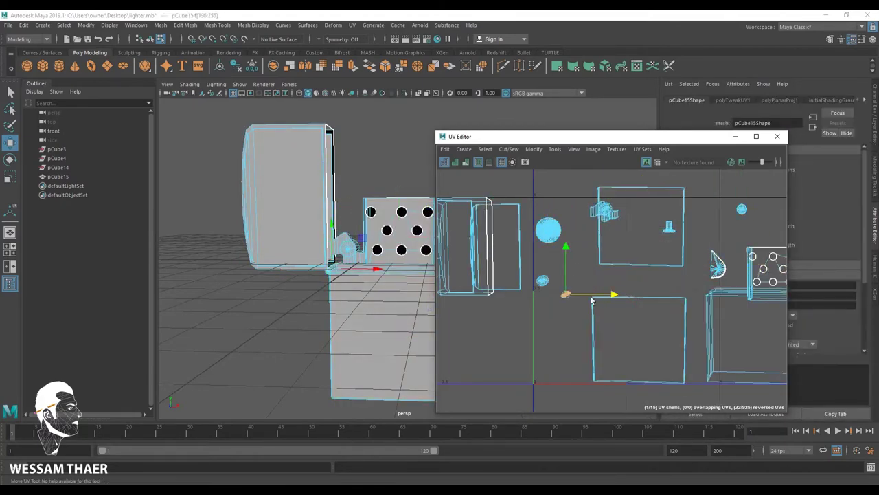
right_click_drag(639, 329, 618, 354)
key("f")
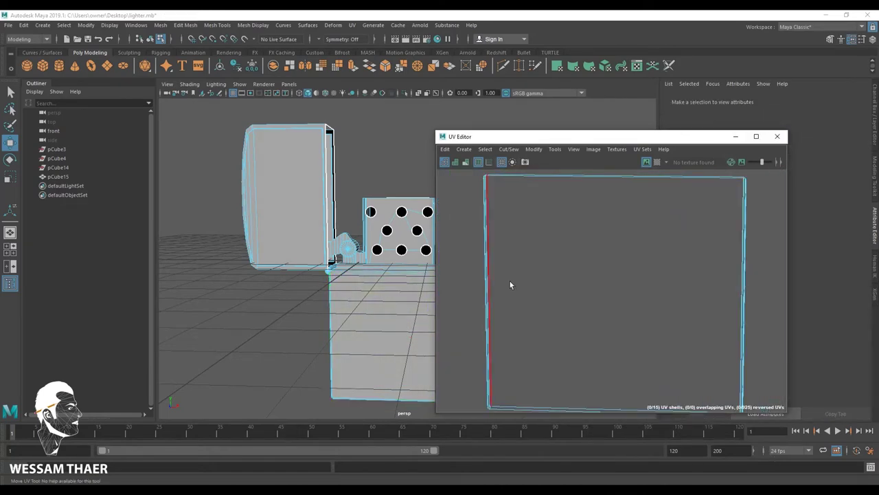
Isolate the flat plane part and unfold its UV shell
left_click(403, 92)
key("f")
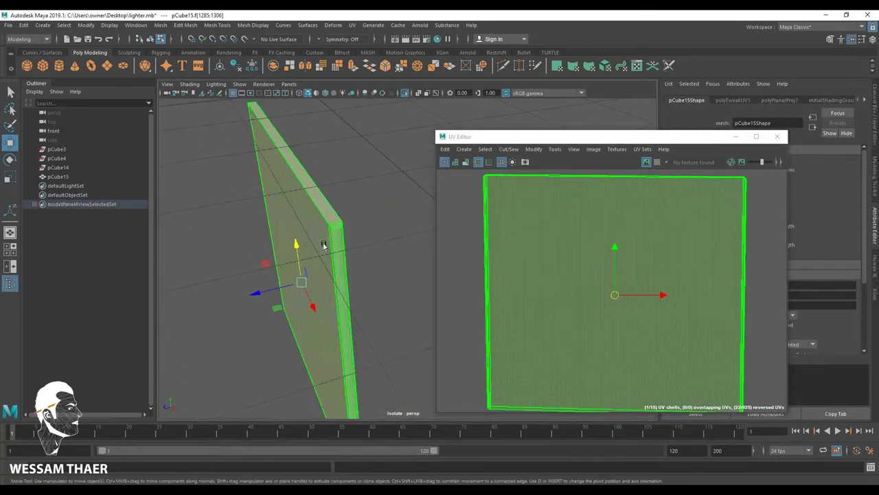
right_click_drag(353, 204, 353, 187)
left_click(353, 275)
mouse_move(353, 274)
left_mouse_down("alt")
mouse_move(330, 222)
mouse_move(371, 235)
left_mouse_up("alt")
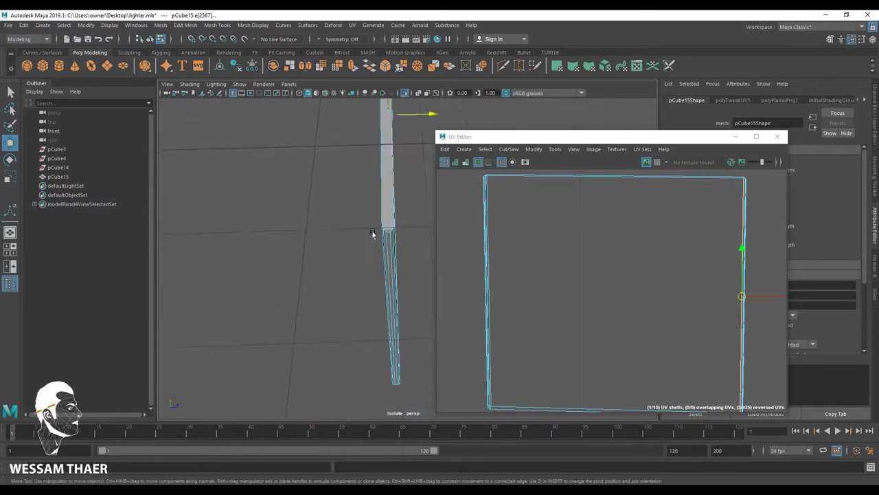
left_click_drag(330, 210, 412, 234, "alt")
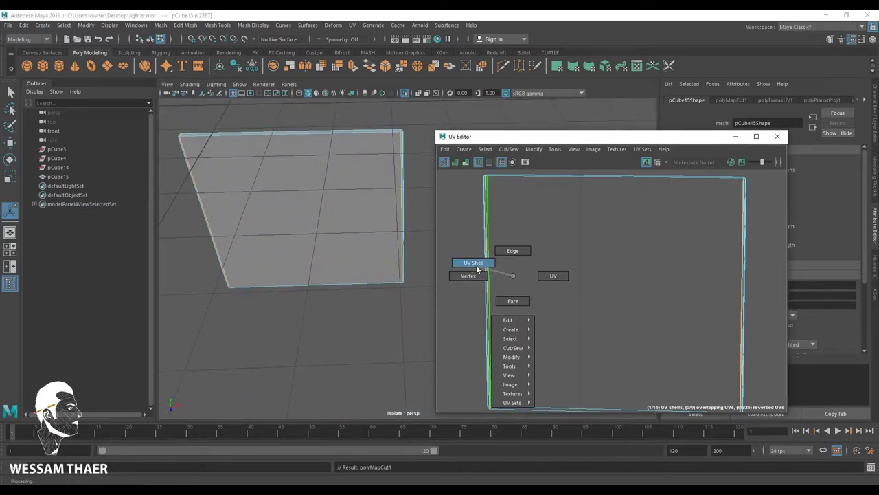
left_click(476, 264)
right_click_drag(469, 257, 357, 260, "shift")
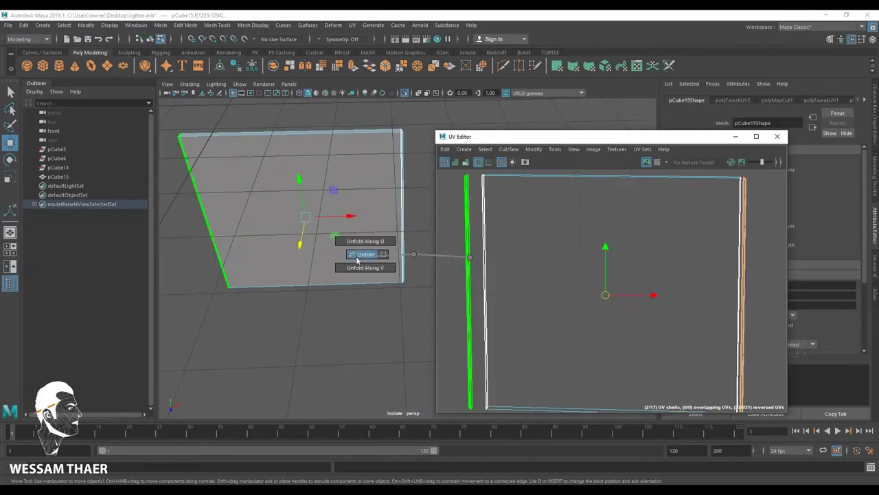
Select the separated strip shell and another UV shell of the box
left_click(652, 302)
mouse_move(309, 204)
left_mouse_down("alt")
mouse_move(367, 210)
mouse_move(266, 259)
left_mouse_up("alt")
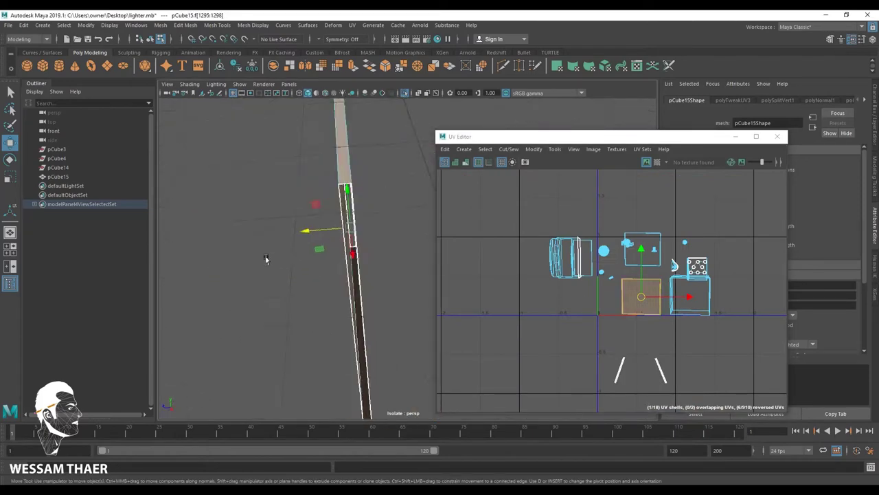
left_click_drag(337, 197, 403, 210, "alt")
scroll(619, 223, "up", 5)
right_click_drag(619, 223, 619, 318)
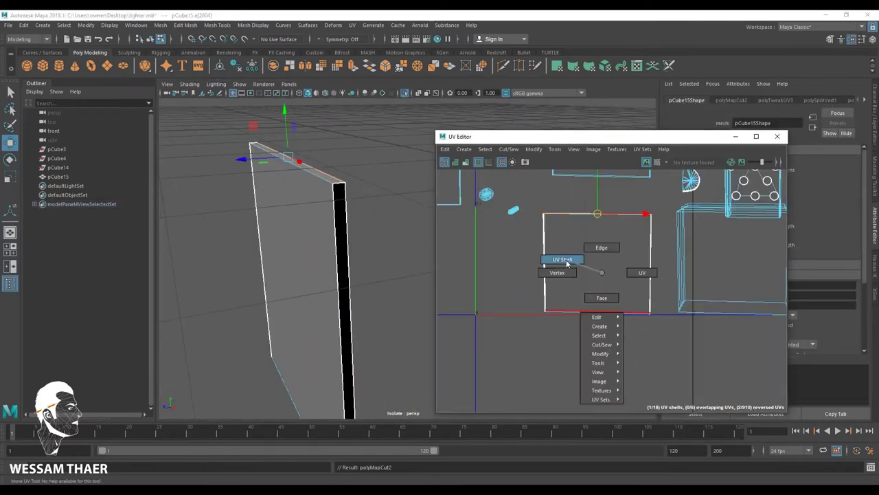
scroll(605, 275, "down", 4)
left_click(580, 258)
scroll(371, 182, "up", 5)
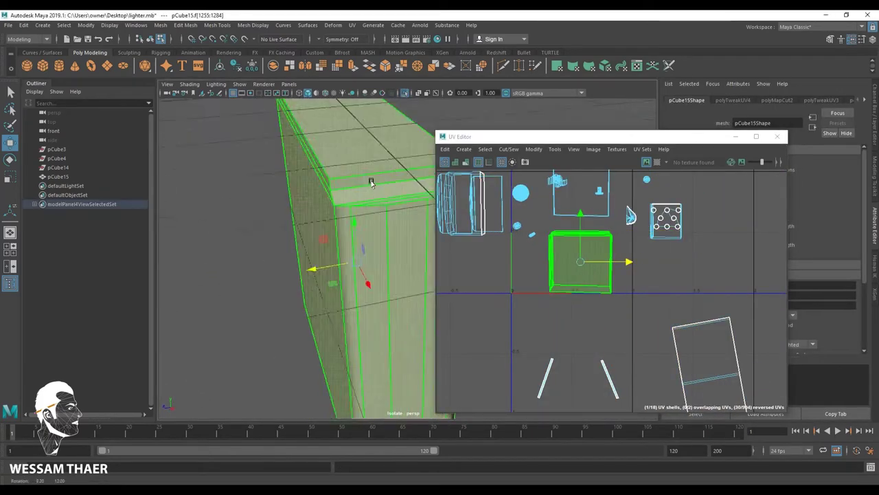
left_click_drag(371, 182, 339, 261, "alt")
Cut the UVs along the box face's edge seam
key("F10")
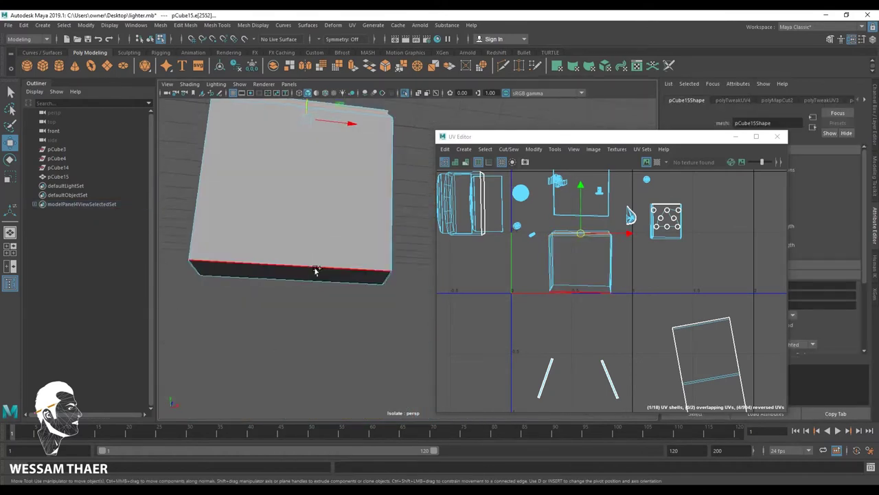
mouse_move(339, 313)
left_mouse_down("alt")
mouse_move(339, 226)
mouse_move(272, 275)
mouse_move(320, 266)
left_mouse_up("alt")
left_click(326, 250)
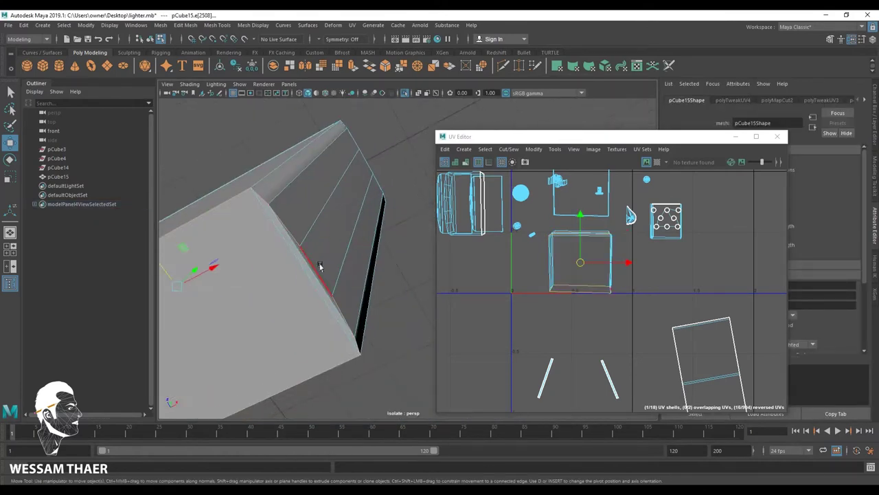
left_click_drag(268, 206, 399, 275, "alt")
scroll(601, 290, "up", 1)
right_click_drag(594, 273, 600, 346)
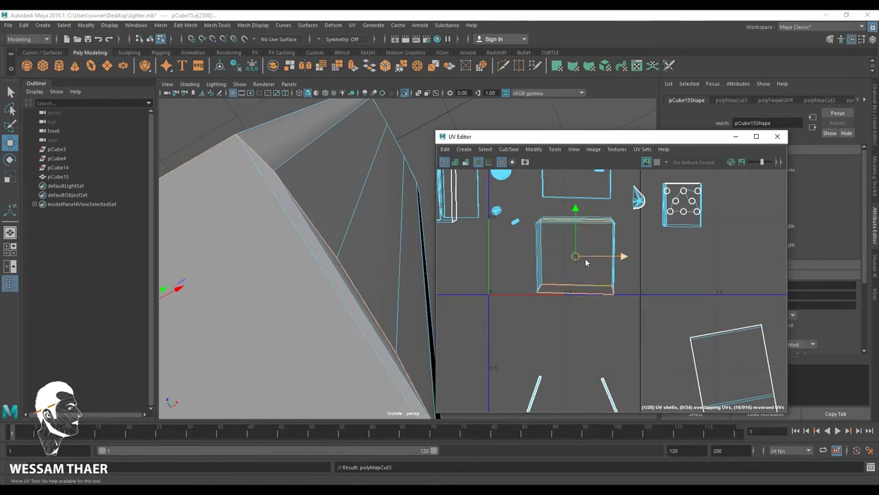
Select the box side shells and the corner edge's shell, and reposition them
double_click(586, 262)
left_click(683, 256)
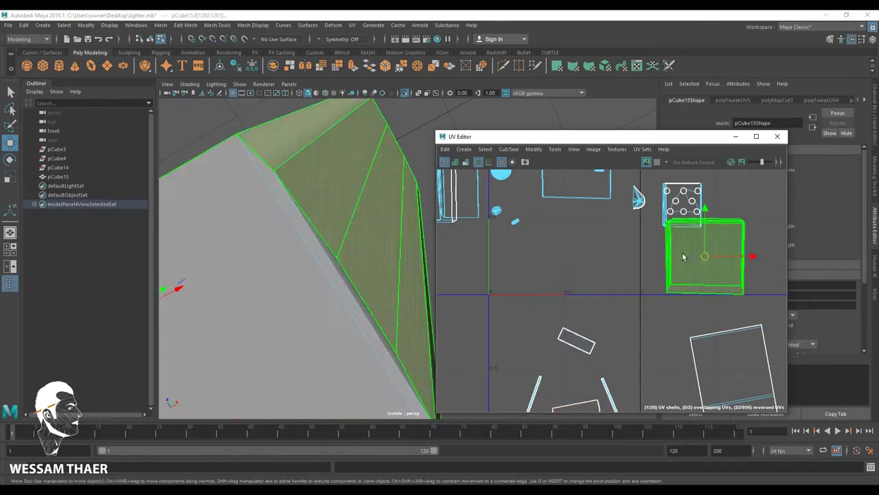
key("f")
key("F8")
left_click_drag(340, 192, 308, 196, "alt")
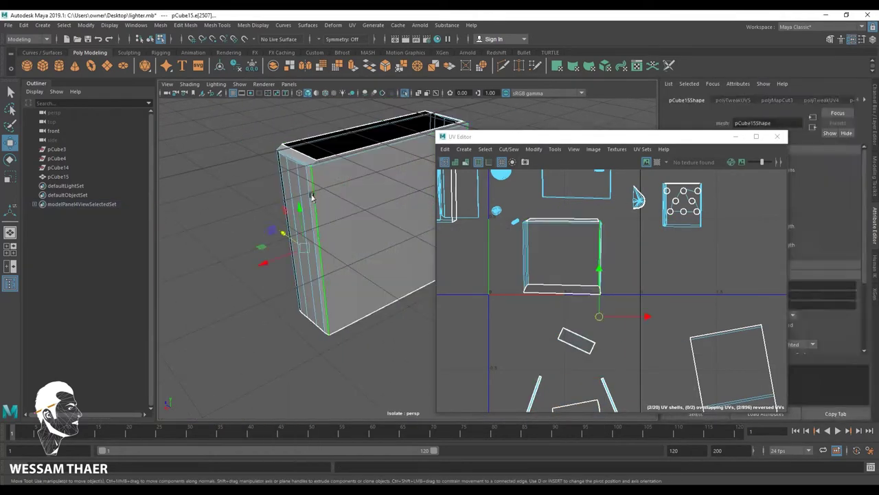
scroll(286, 251, "up", 5)
left_click(257, 247)
mouse_move(286, 251)
left_mouse_down("alt")
mouse_move(257, 248)
mouse_move(295, 227)
left_mouse_up("alt")
mouse_move(599, 265)
right_mouse_down("shift")
mouse_move(563, 253)
mouse_move(626, 312)
right_mouse_up("shift")
key("F8")
key("F8")
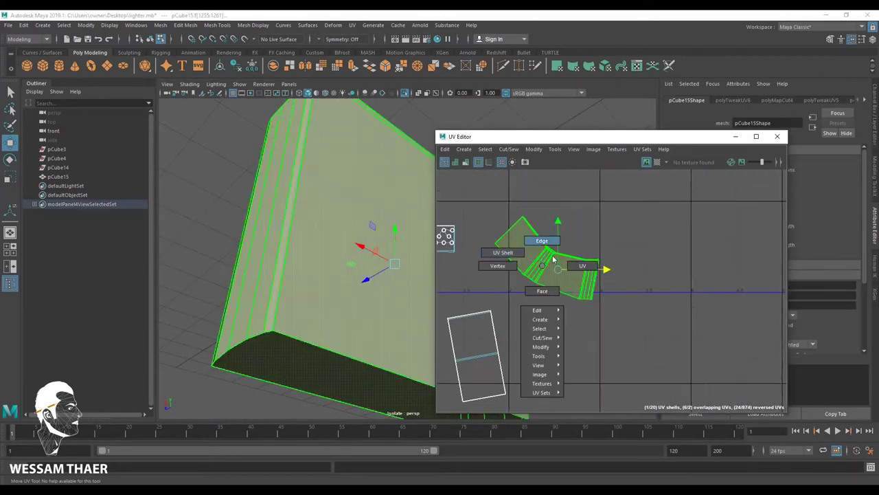
Drag the bent corner UVs down-right into a flat strip, then select the shell in tile 1003
right_click_drag(540, 254, 522, 242)
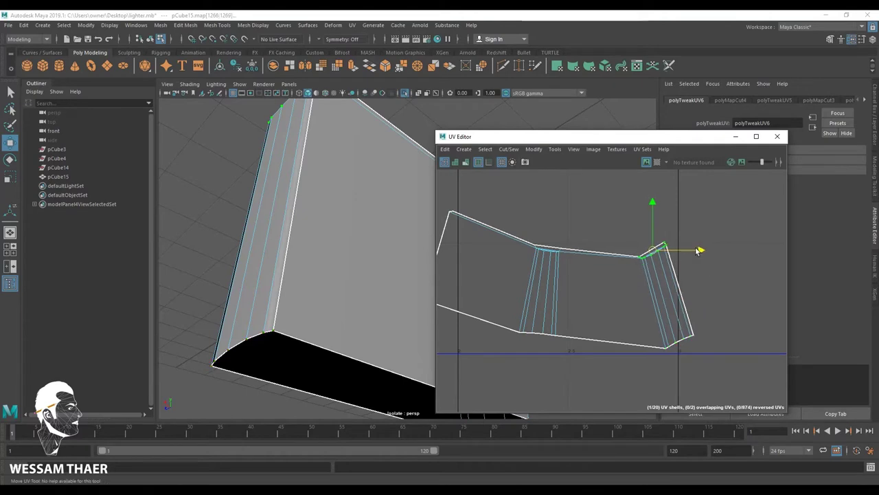
left_click_drag(709, 240, 684, 234)
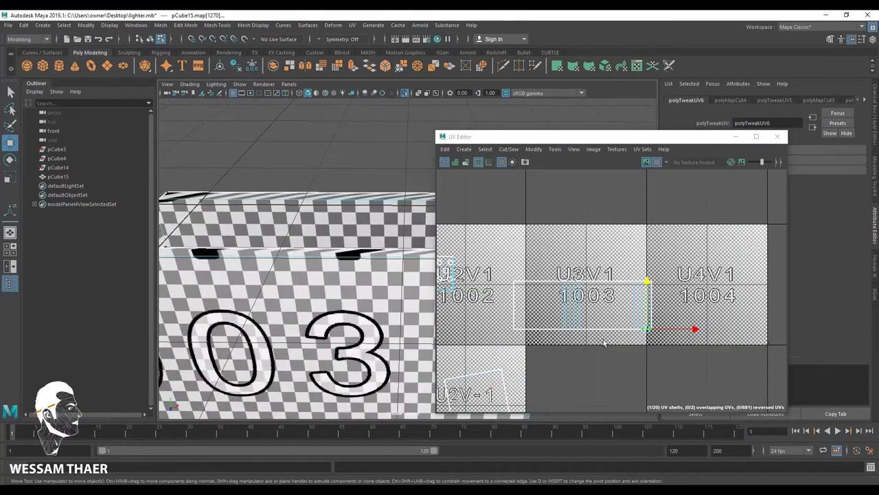
right_click(586, 302)
scroll(226, 322, "down", 5)
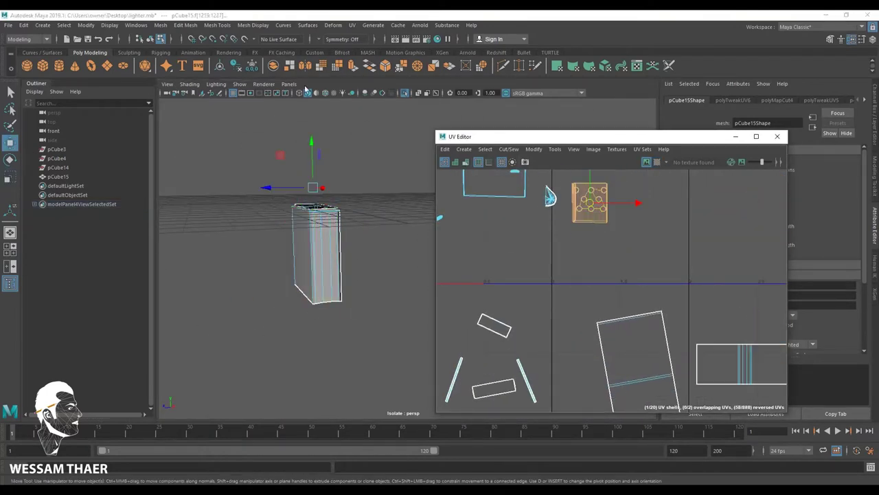
Select the perforated plate's UV shell, unfold it and move it upward
left_click_drag(371, 304, 274, 330, "alt")
scroll(275, 309, "up", 5)
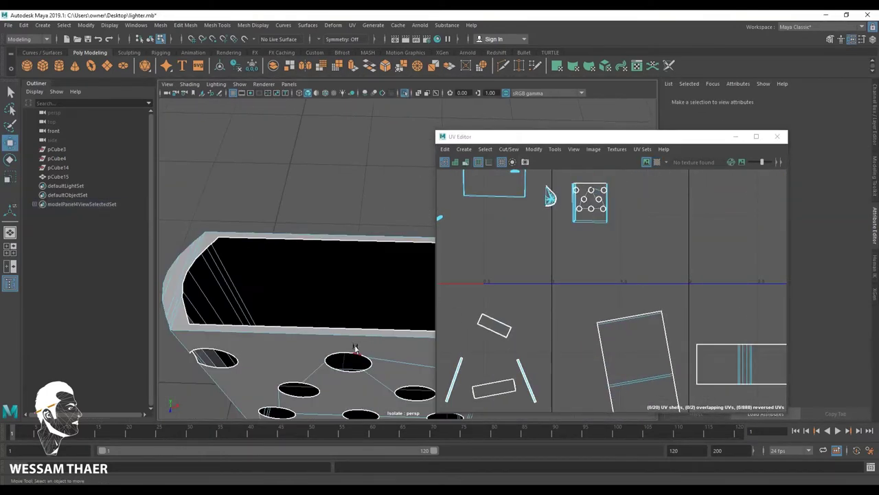
left_click_drag(172, 261, 234, 296, "alt")
right_click_drag(590, 196, 596, 266)
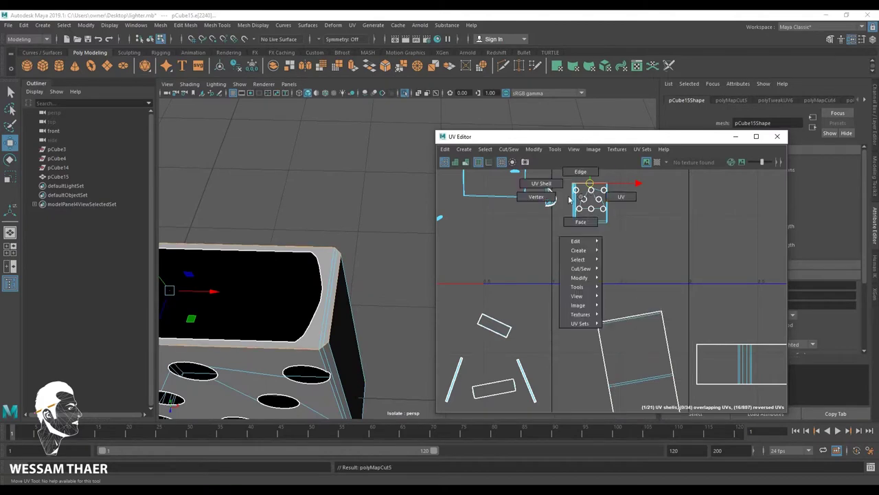
left_click(541, 183)
right_click_drag(536, 187, 459, 188, "shift")
left_click_drag(595, 233, 595, 176)
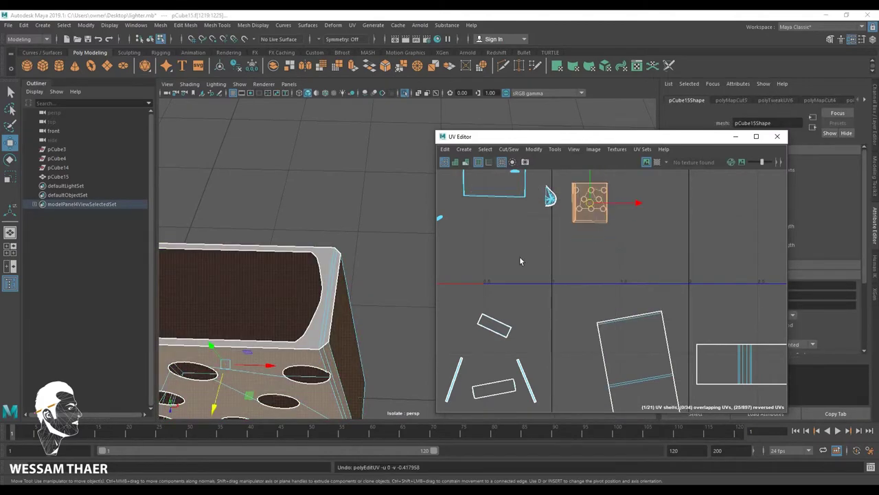
left_click(581, 263)
Select an edge loop on the part, unfold the face and move the small shell into empty UV space
mouse_move(349, 198)
left_mouse_down("alt")
mouse_move(318, 232)
mouse_move(349, 245)
mouse_move(349, 326)
mouse_move(350, 276)
left_mouse_up("alt")
scroll(350, 276, "down", 3)
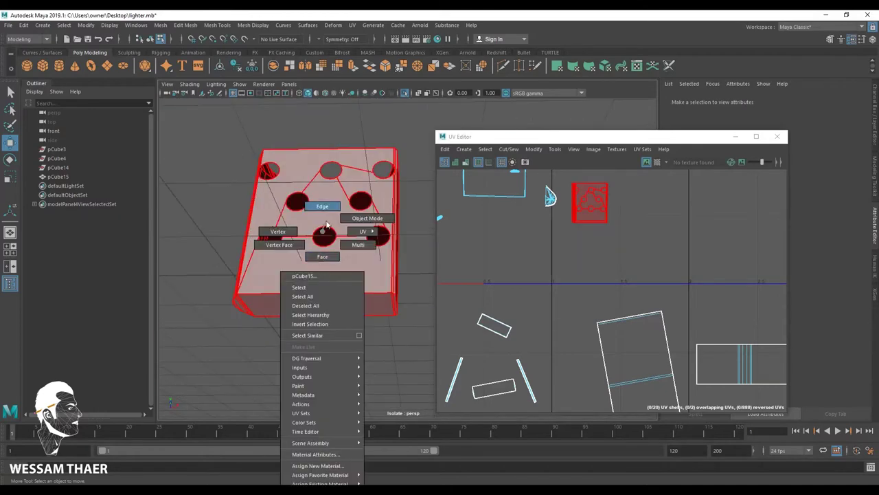
right_click_drag(284, 275, 302, 296, "shift")
left_click_drag(269, 324, 335, 254, "alt")
left_click_drag(362, 336, 385, 323, "alt")
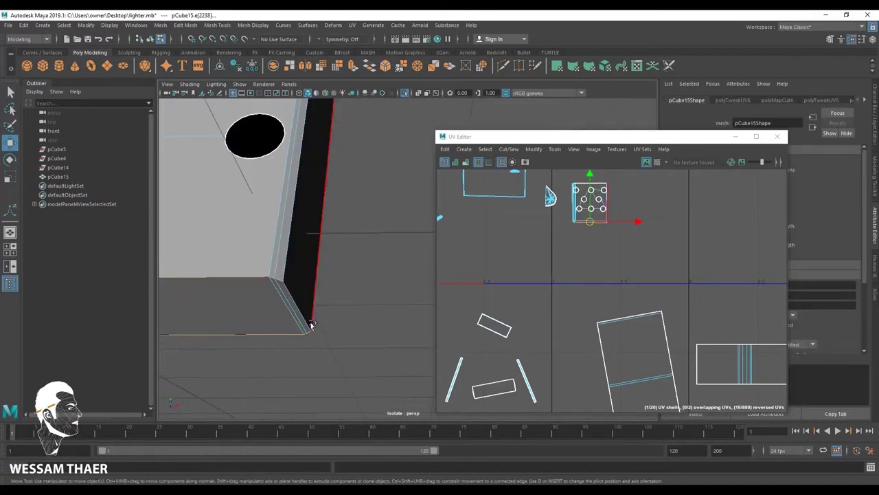
mouse_move(590, 220)
right_mouse_down()
mouse_move(591, 247)
mouse_move(645, 226)
right_mouse_up()
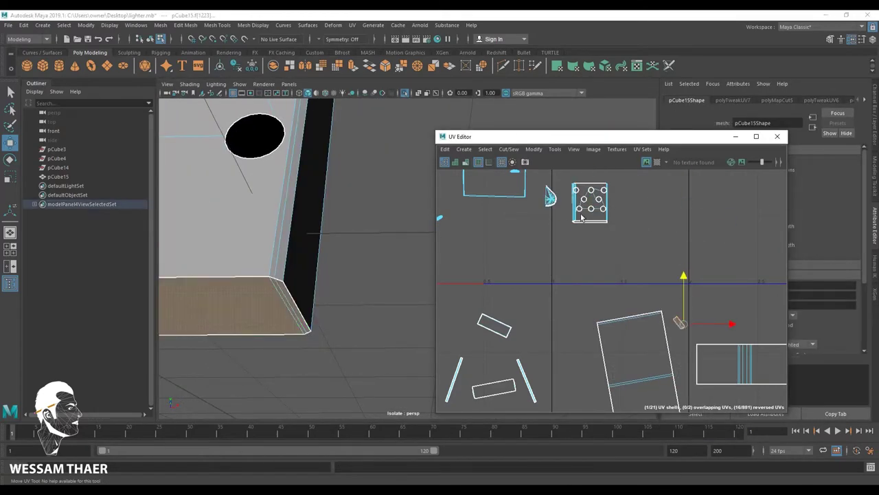
left_click(582, 217)
mouse_move(288, 227)
left_mouse_down("alt")
mouse_move(257, 245)
mouse_move(371, 275)
mouse_move(300, 344)
mouse_move(362, 278)
mouse_move(344, 261)
left_mouse_up("alt")
scroll(330, 242, "up", 3)
Pick the corner edge and unfold the selected faces' UVs
left_click(329, 242)
left_click_drag(242, 297, 330, 264, "alt")
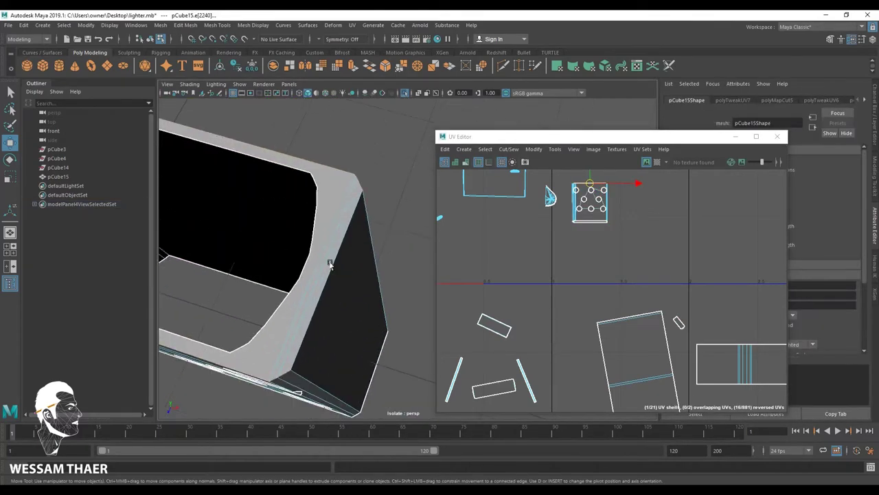
right_click(594, 198)
left_click(598, 255)
right_click(589, 203)
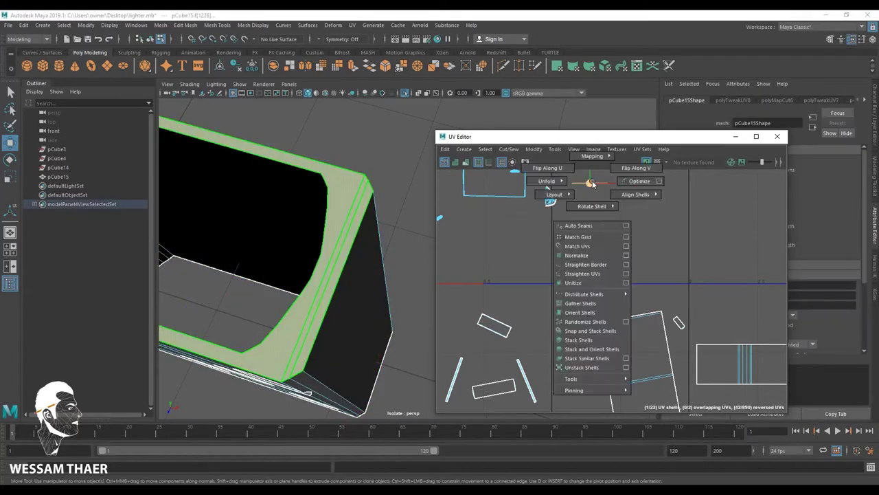
left_click(613, 190)
Select the holed plate's shell and shift it to the right
left_click_drag(343, 275, 316, 261, "alt")
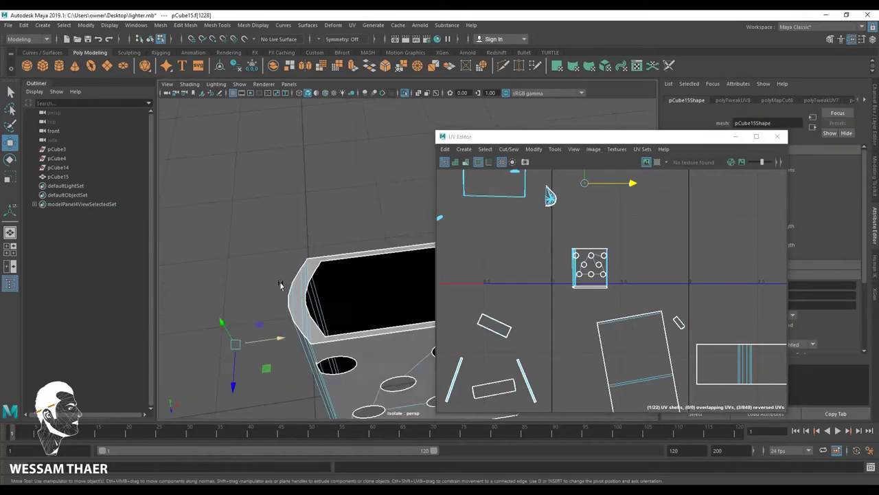
middle_click_drag(618, 206, 568, 251, "alt")
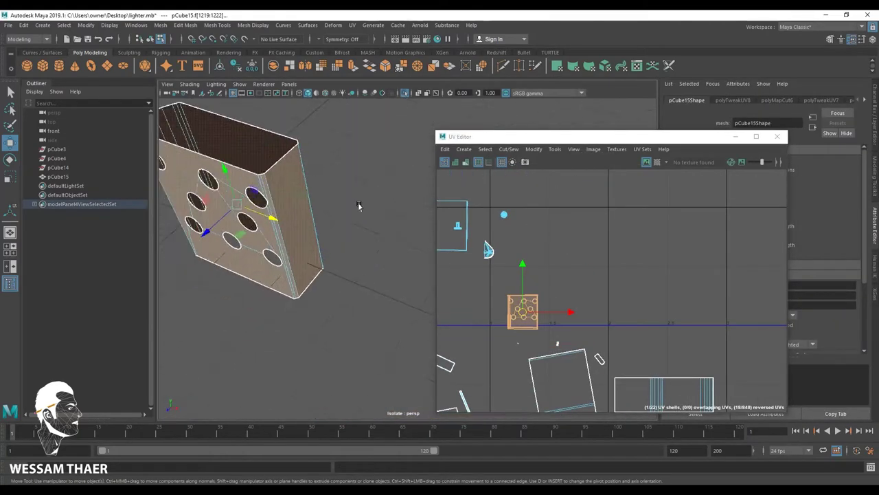
mouse_move(359, 204)
left_mouse_down("alt")
mouse_move(355, 240)
mouse_move(371, 247)
left_mouse_up("alt")
left_click(577, 352)
left_click(587, 389)
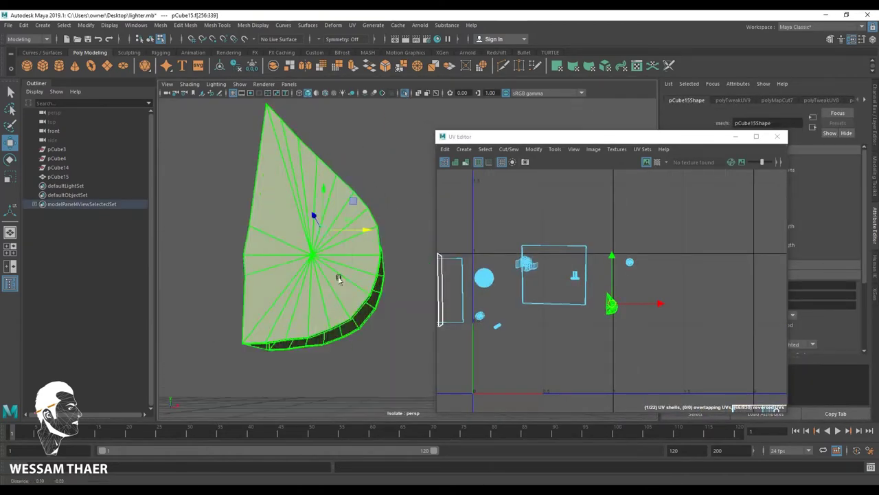
Select an outer edge of the teardrop piece and its whole UV shell
mouse_move(314, 216)
left_mouse_down("alt")
mouse_move(347, 310)
mouse_move(291, 329)
left_mouse_up("alt")
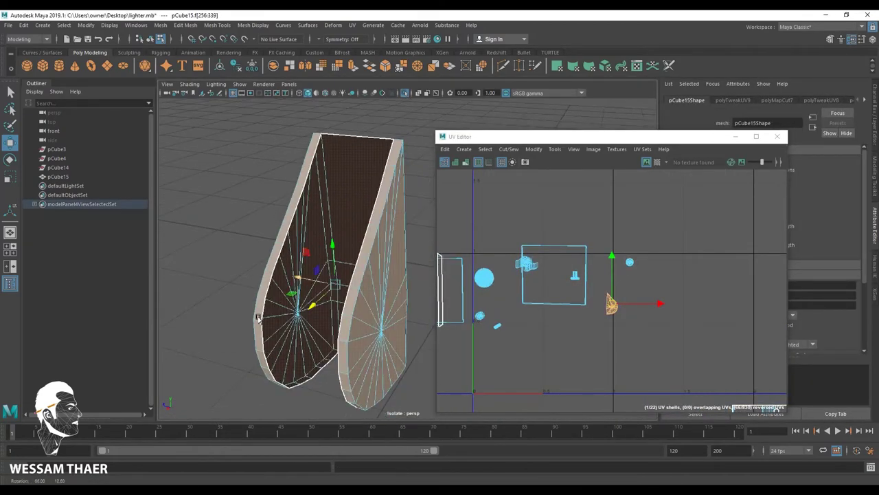
left_click(401, 253)
left_click_drag(401, 253, 239, 302, "alt")
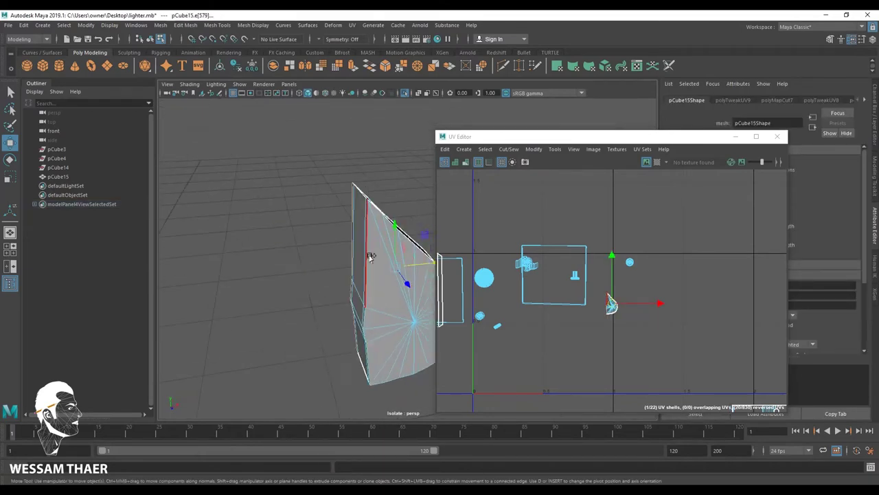
right_click(619, 307)
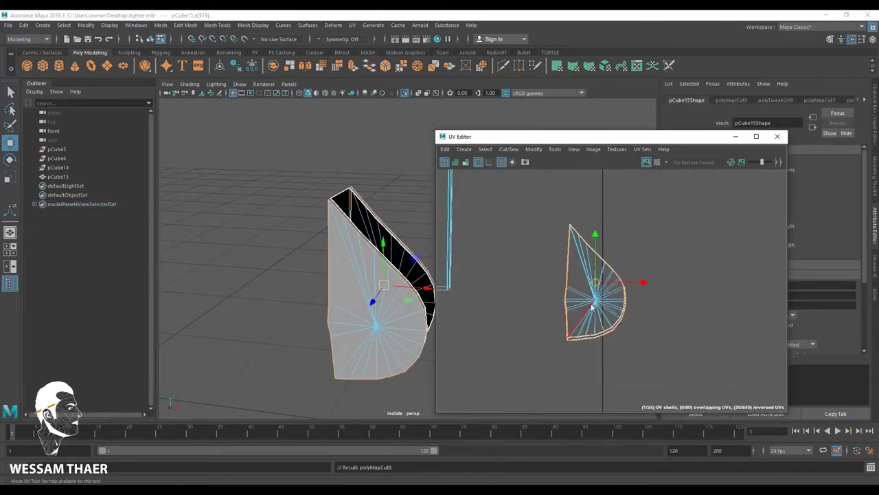
right_click_drag(592, 307, 615, 296)
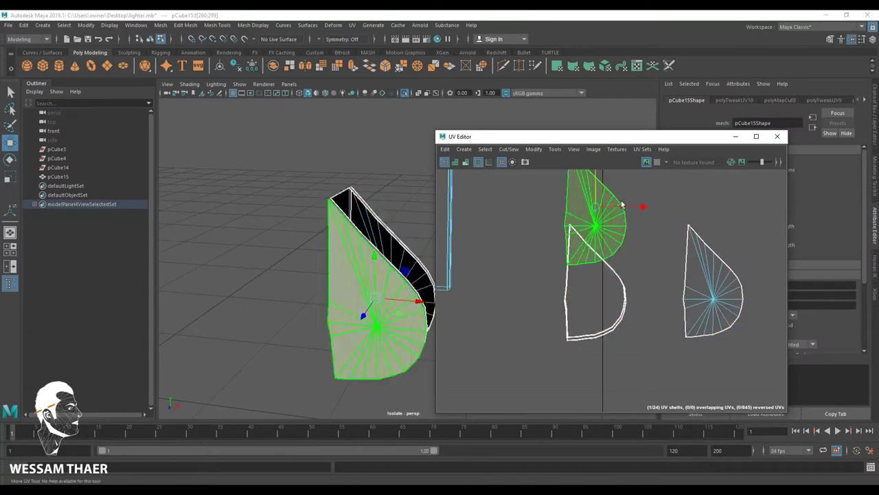
Unfold the teardrop's rim shell into a thin strip, then undo the unwanted UV changes
left_click_drag(343, 261, 385, 288, "alt")
left_click(570, 226)
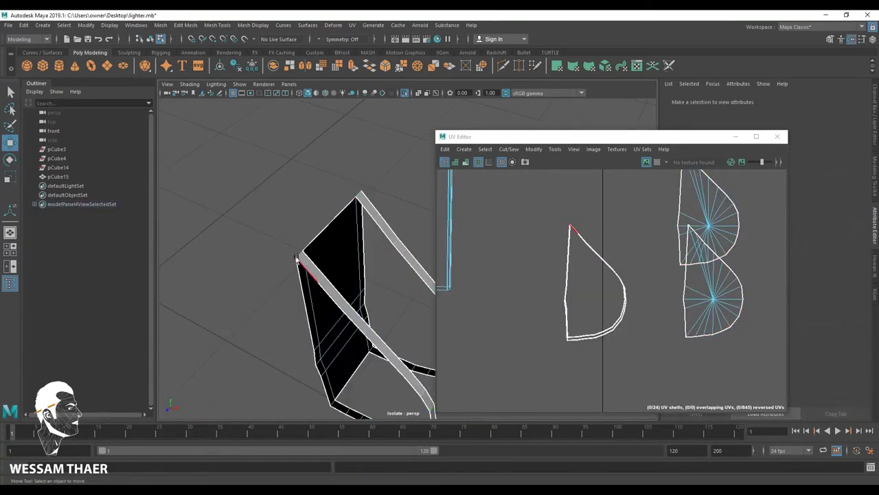
right_click_drag(570, 227, 630, 329)
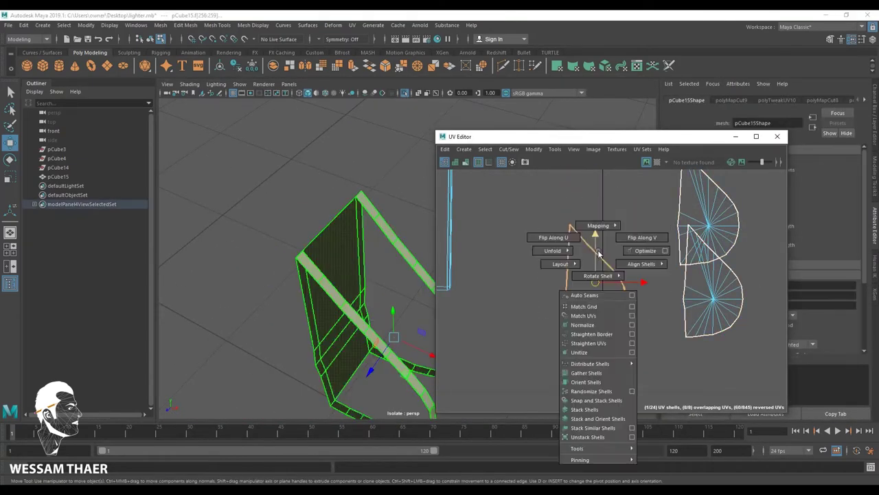
right_click_drag(595, 245, 590, 248)
key("ctrl+z")
scroll(539, 323, "down", 3)
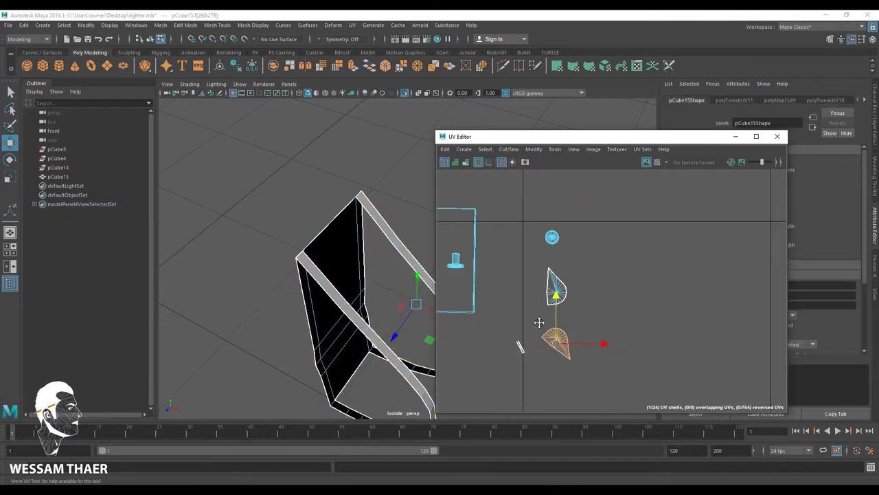
key("ctrl+z")
key("ctrl+z")
key("ctrl+z")
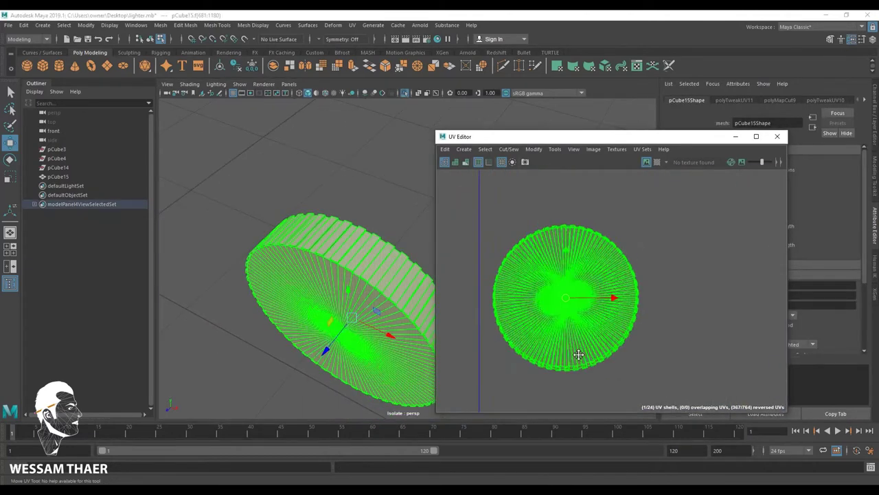
Select rim edges on the round disk and frame them in the UV view
right_click_drag(603, 239, 597, 224)
scroll(585, 255, "up", 5)
left_click(527, 284)
scroll(554, 296, "up", 3)
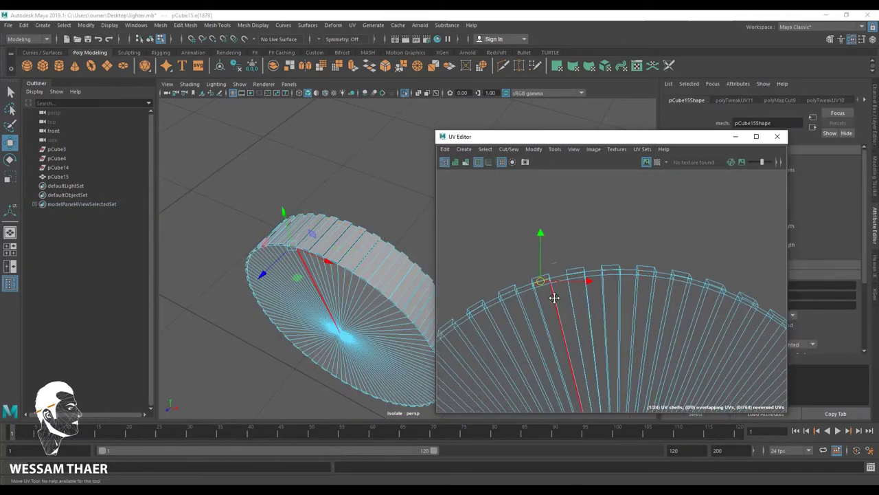
scroll(550, 277, "up", 3)
scroll(549, 277, "down", 5)
scroll(581, 308, "up", 3)
scroll(584, 288, "up", 2)
left_click(586, 278)
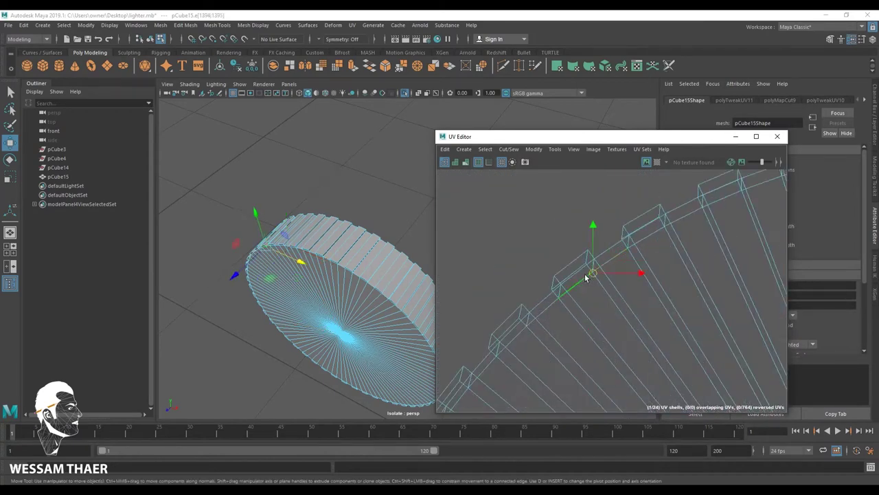
scroll(502, 348, "down", 5)
key("f")
scroll(332, 295, "up", 2)
scroll(300, 313, "up", 2)
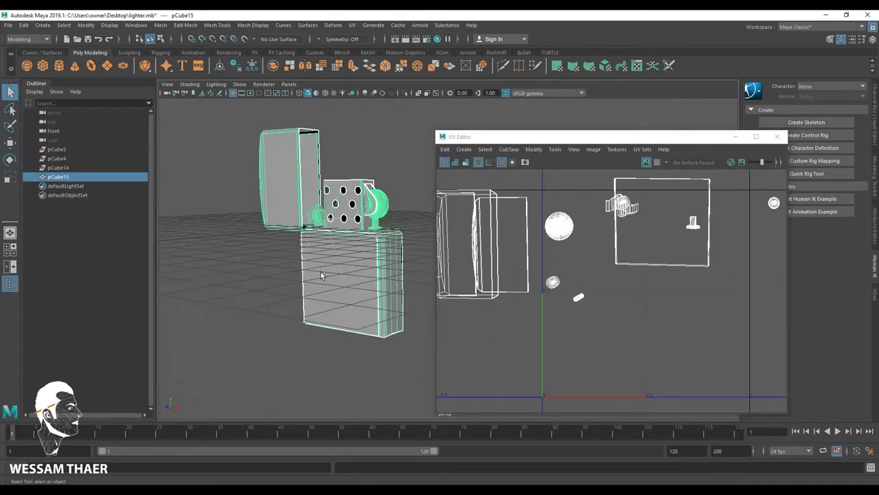
Return to Object Mode, isolate the disk and zoom in close on it
right_click(371, 226)
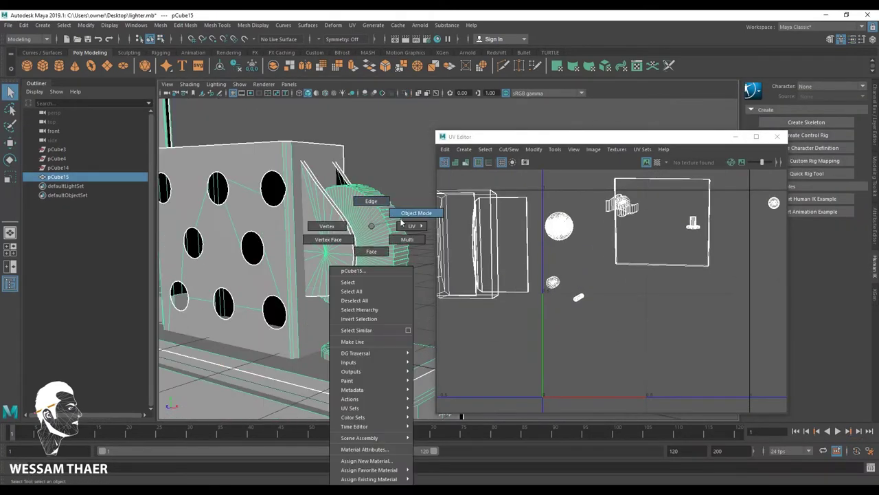
left_click(403, 220)
left_click(308, 93)
mouse_move(368, 235)
left_mouse_down("alt")
mouse_move(262, 323)
mouse_move(359, 353)
mouse_move(304, 211)
mouse_move(300, 227)
left_mouse_up("alt")
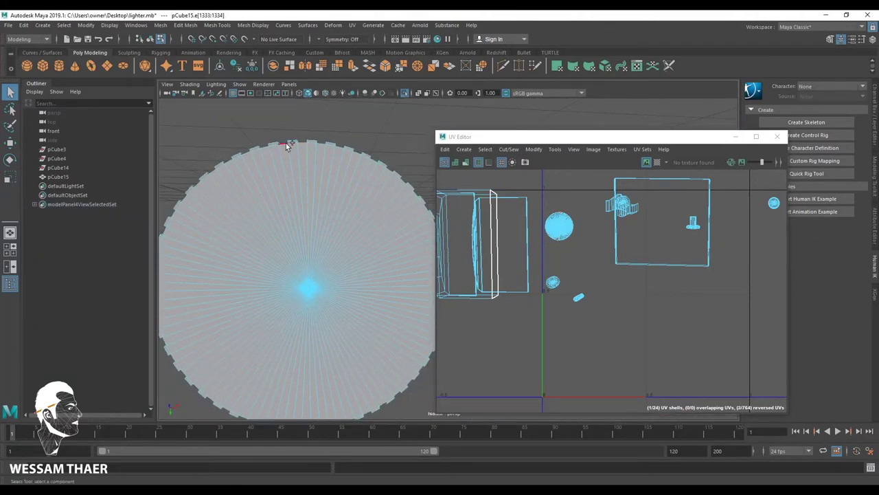
middle_click_drag(174, 218, 244, 193, "alt")
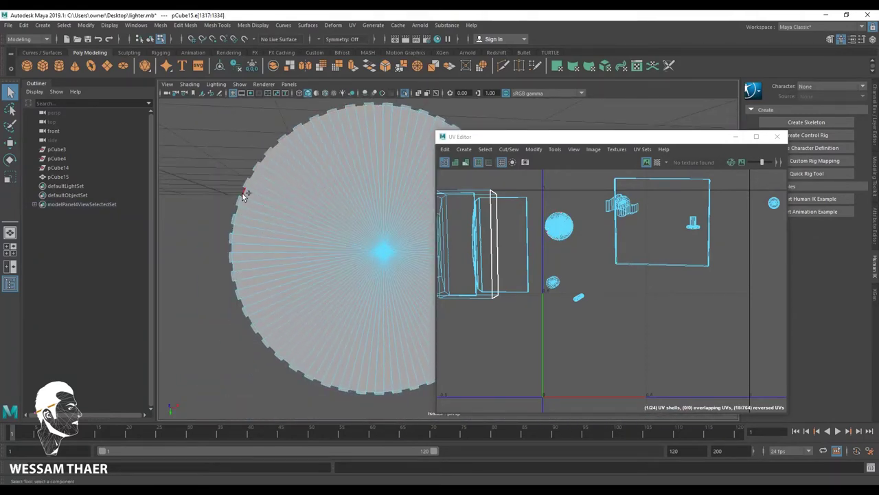
middle_click_drag(284, 337, 182, 280, "alt")
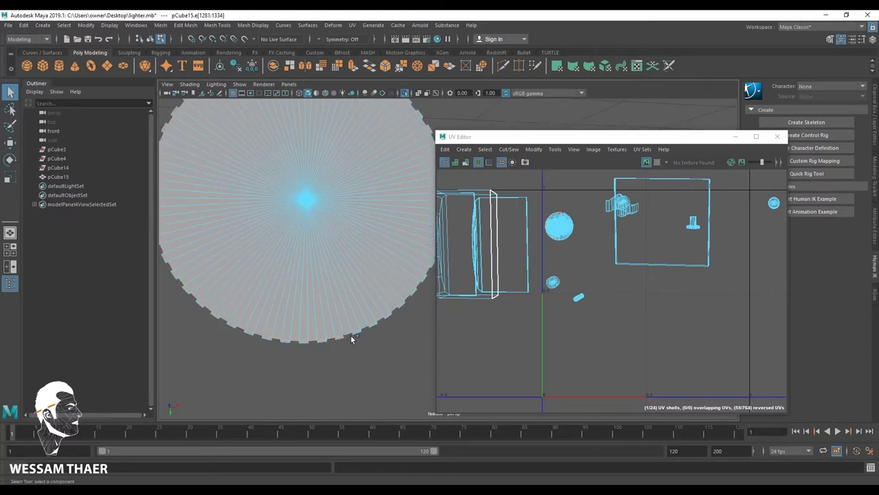
right_click_drag(382, 320, 378, 344, "alt")
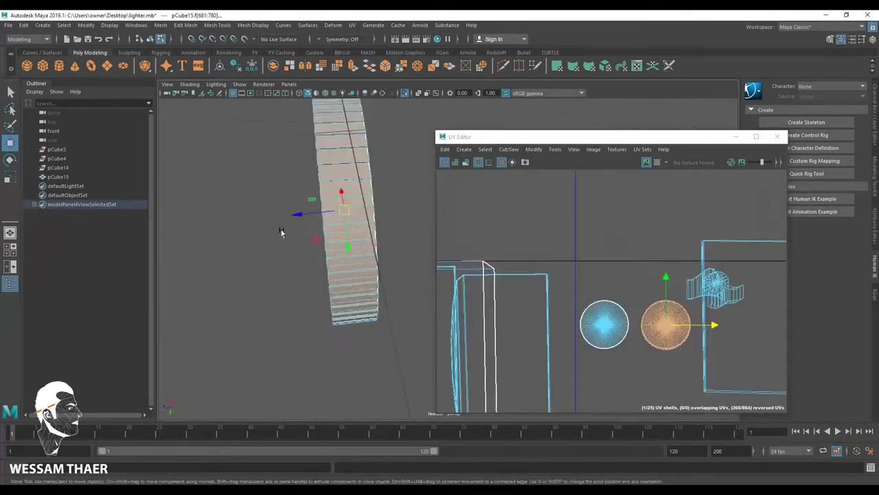
Begin selecting edges around the flint wheel's toothed rim
mouse_move(281, 231)
left_mouse_down("alt")
mouse_move(204, 135)
mouse_move(360, 242)
left_mouse_up("alt")
key("q")
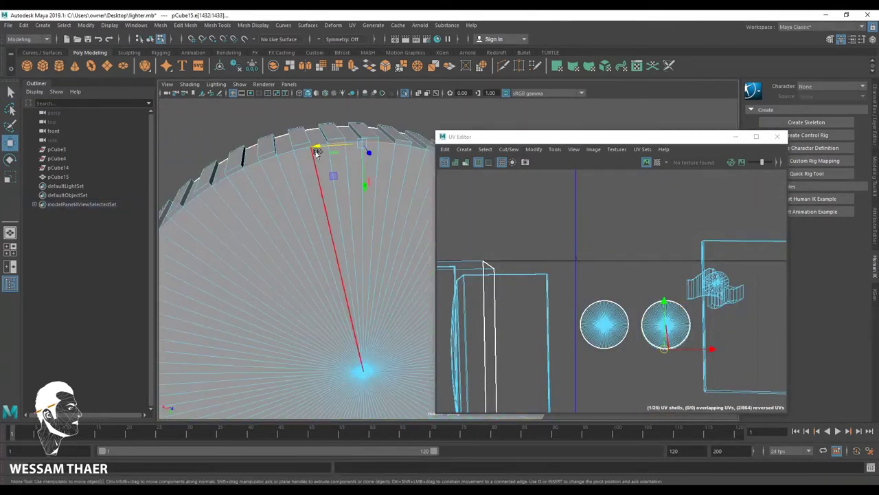
right_click_drag(318, 147, 213, 208, "alt")
mouse_move(213, 208)
left_mouse_down("alt")
mouse_move(196, 157)
mouse_move(261, 211)
mouse_move(361, 186)
left_mouse_up("alt")
left_click(360, 189, "shift")
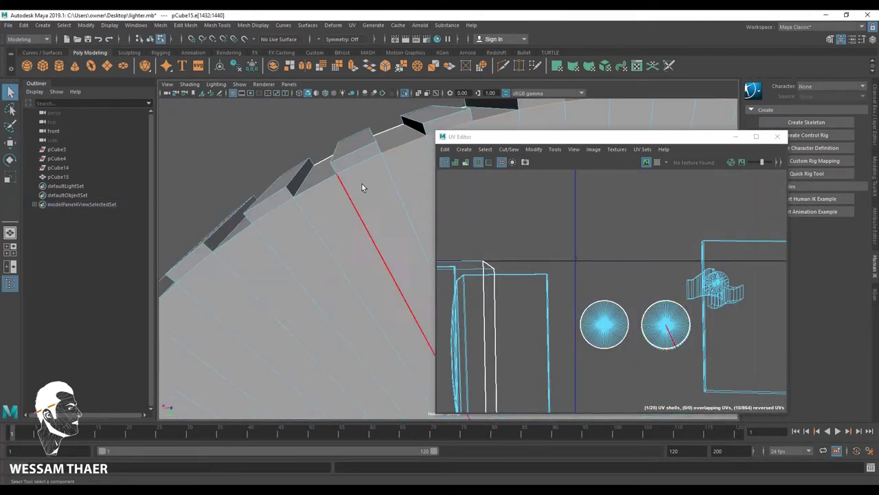
middle_click_drag(361, 186, 311, 272, "alt")
left_click_drag(216, 350, 232, 259, "alt")
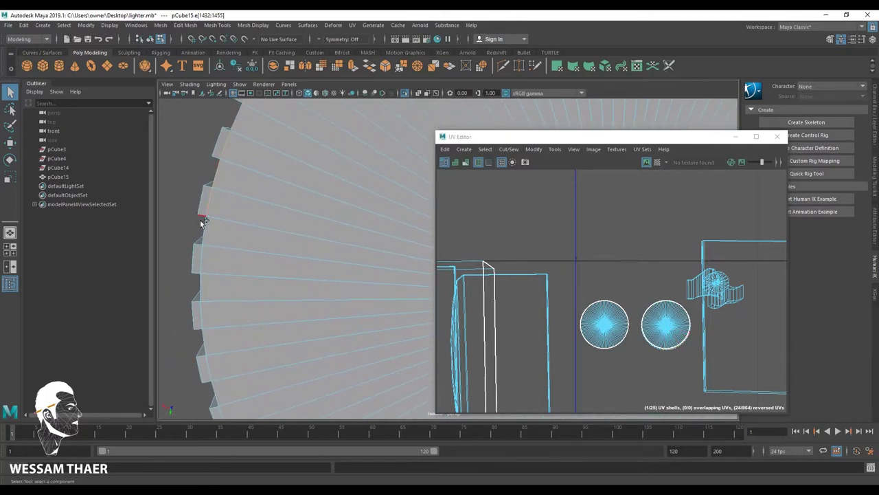
left_click_drag(231, 337, 225, 208, "alt")
Complete the edge loop all the way around the wheel's rim
left_click(226, 209)
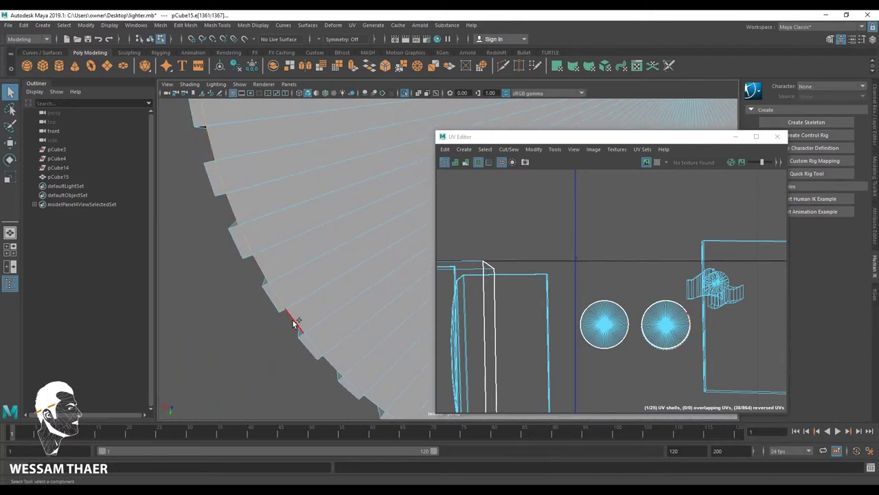
left_click_drag(297, 323, 208, 247, "alt")
left_click(208, 246, "shift")
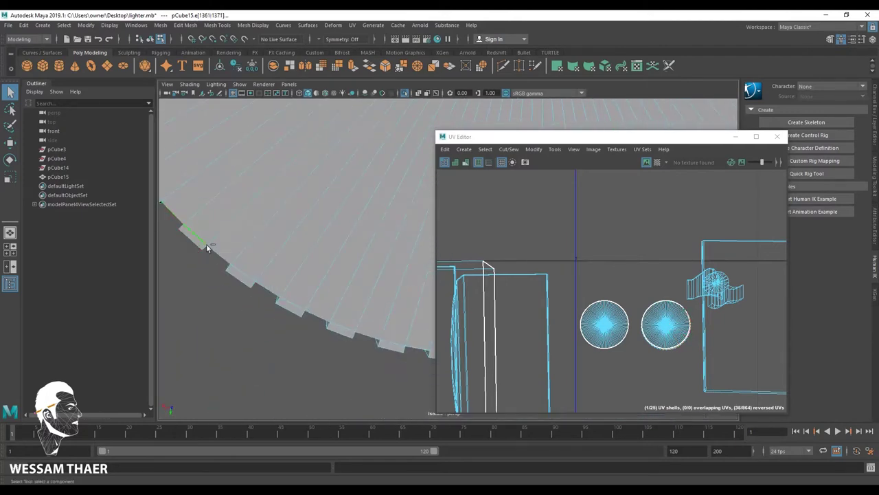
left_click(323, 334, "shift")
mouse_move(395, 341)
left_mouse_down("alt")
mouse_move(324, 333)
mouse_move(282, 379)
left_mouse_up("alt")
left_click(282, 379, "shift")
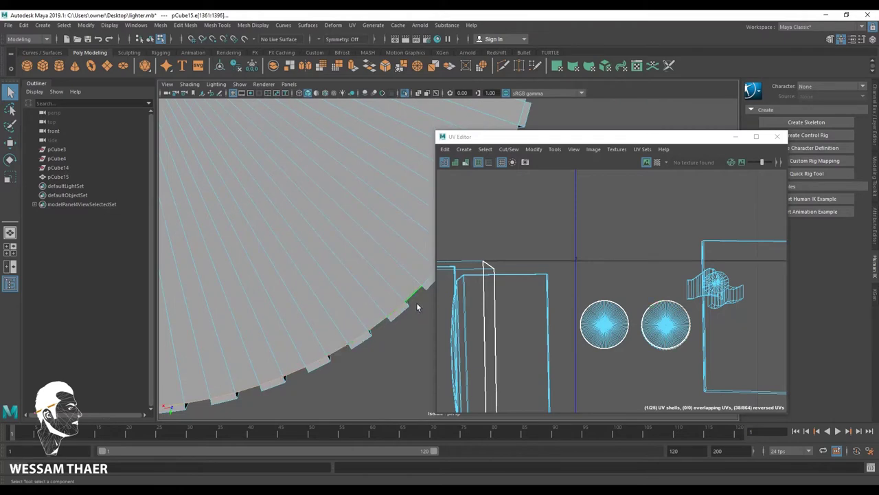
mouse_move(416, 307)
left_mouse_down("alt")
mouse_move(343, 328)
mouse_move(396, 354)
mouse_move(327, 220)
mouse_move(376, 208)
mouse_move(382, 255)
left_mouse_up("alt")
left_click(343, 327, "shift")
left_click(328, 220, "shift")
left_click(375, 208, "shift")
Convert the rim edge loop into a face selection
left_click_drag(273, 279, 302, 275, "alt")
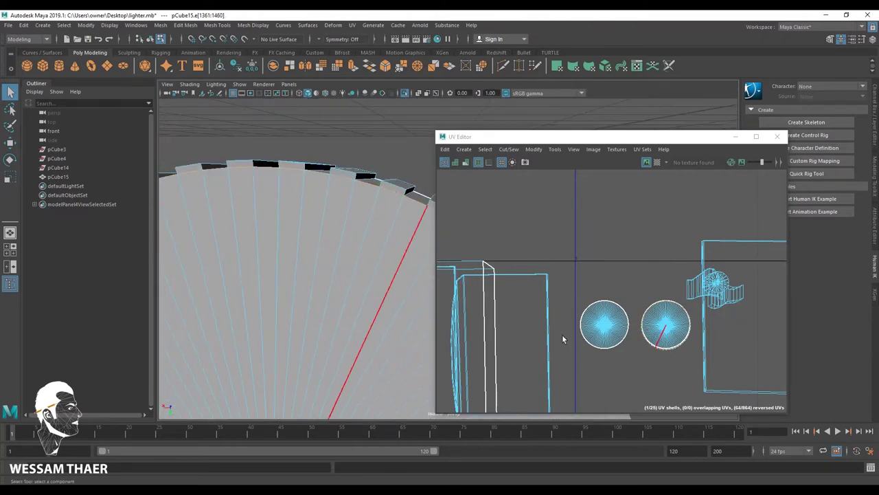
key("f")
right_click_drag(564, 338, 590, 312, "shift")
scroll(580, 177, "down", 3)
key("w")
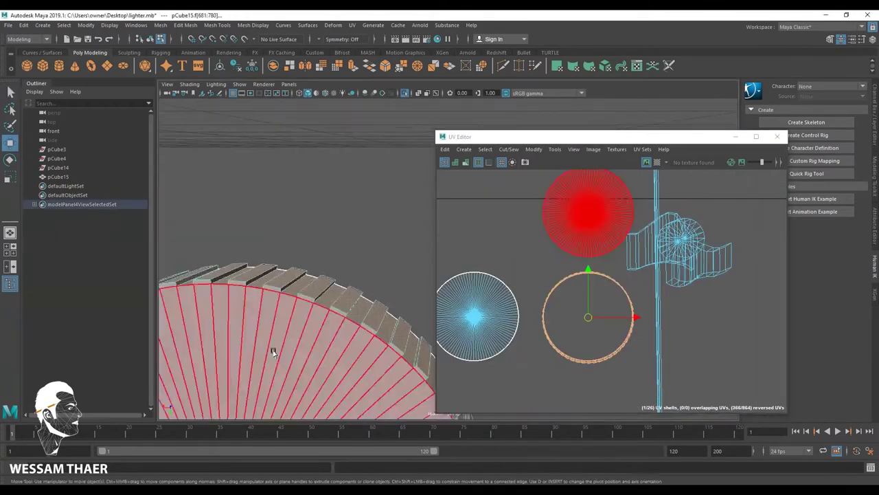
right_click_drag(324, 236, 303, 254)
Straighten and unfold the rim's UVs into an even horizontal strip
left_click(341, 227)
mouse_move(579, 274)
right_mouse_down()
mouse_move(576, 358)
mouse_move(626, 466)
right_mouse_up()
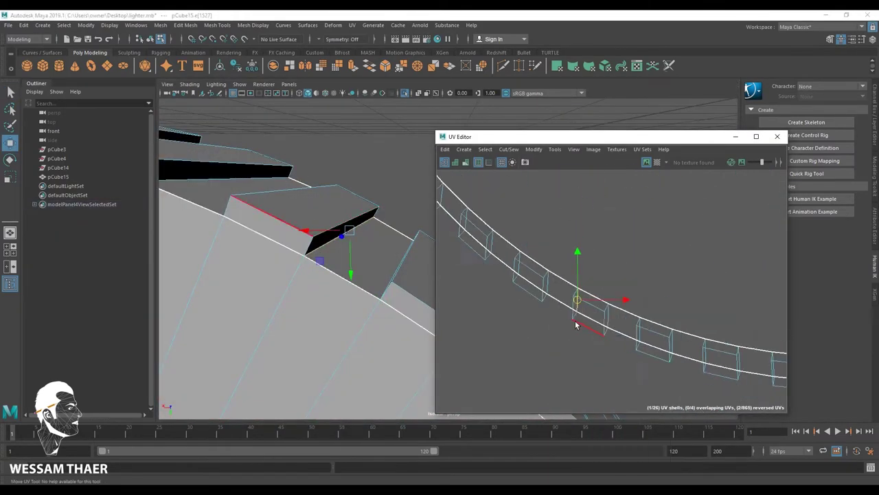
right_click_drag(516, 312, 553, 312)
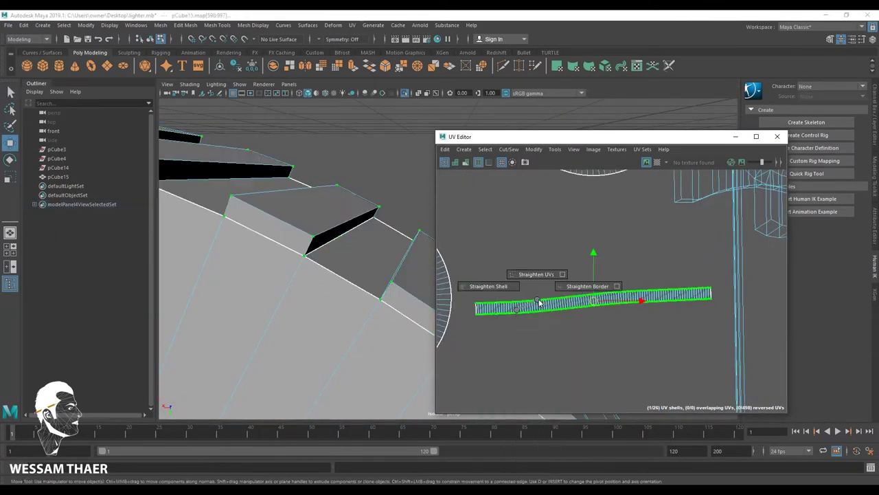
right_click_drag(567, 355, 568, 341, "shift")
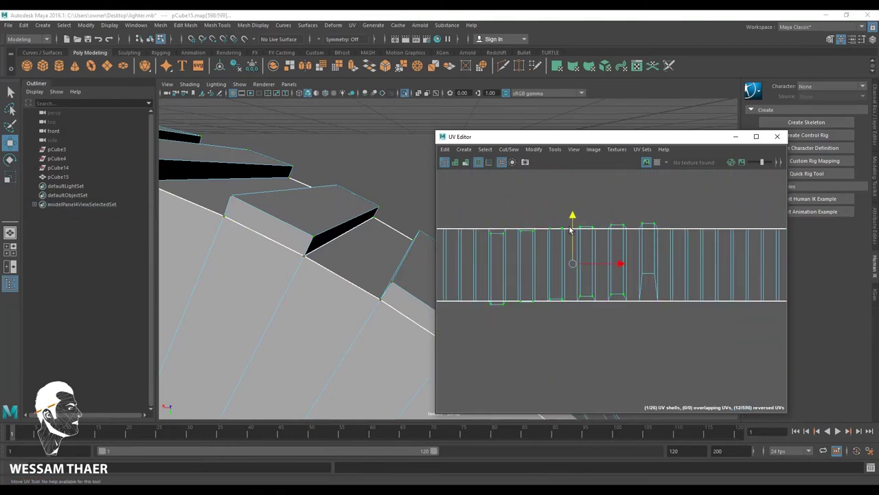
left_click_drag(570, 230, 570, 213)
left_click(475, 224)
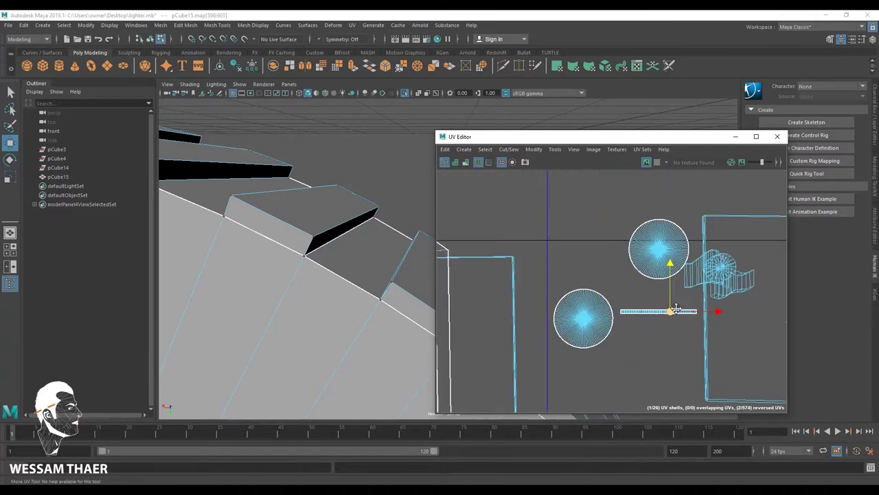
Frame the curved cam piece and orbit around it to check its selected seam edges
key("f")
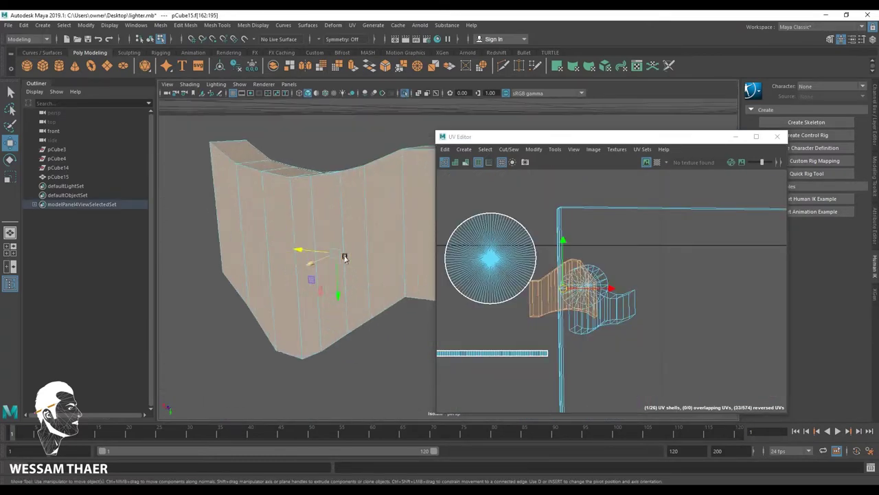
mouse_move(344, 255)
left_mouse_down("alt")
mouse_move(275, 275)
mouse_move(395, 312)
mouse_move(322, 291)
mouse_move(287, 334)
left_mouse_up("alt")
key("ctrl+z")
left_click_drag(240, 356, 552, 318, "alt")
scroll(570, 372, "up", 3)
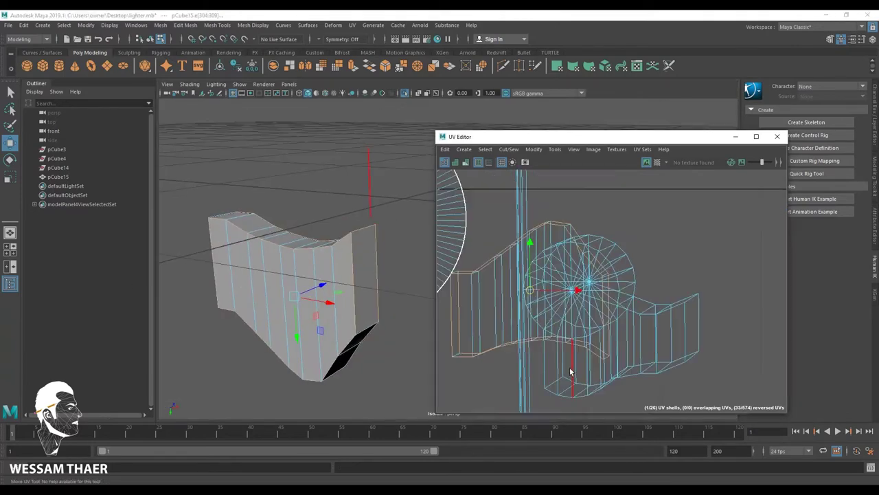
Cut the seam edges into a new UV shell and move it above the other shell
left_click(576, 319)
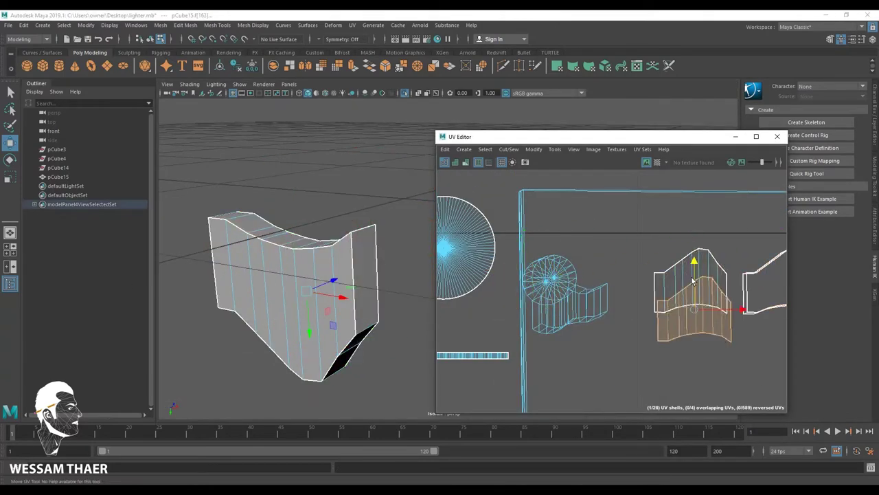
left_click_drag(574, 206, 643, 308)
scroll(366, 291, "down", 3)
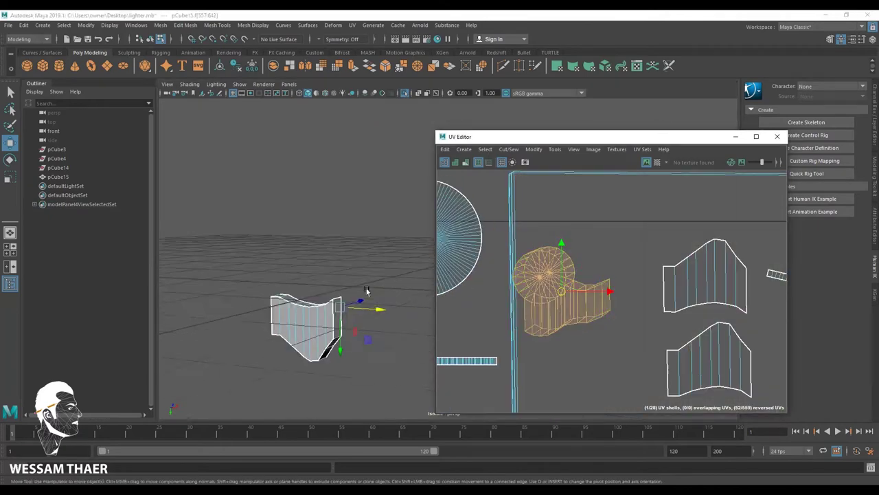
scroll(366, 291, "up", 5)
mouse_move(366, 292)
left_mouse_down("alt")
mouse_move(363, 278)
mouse_move(314, 240)
mouse_move(358, 252)
left_mouse_up("alt")
scroll(269, 330, "up", 3)
scroll(298, 221, "down", 3)
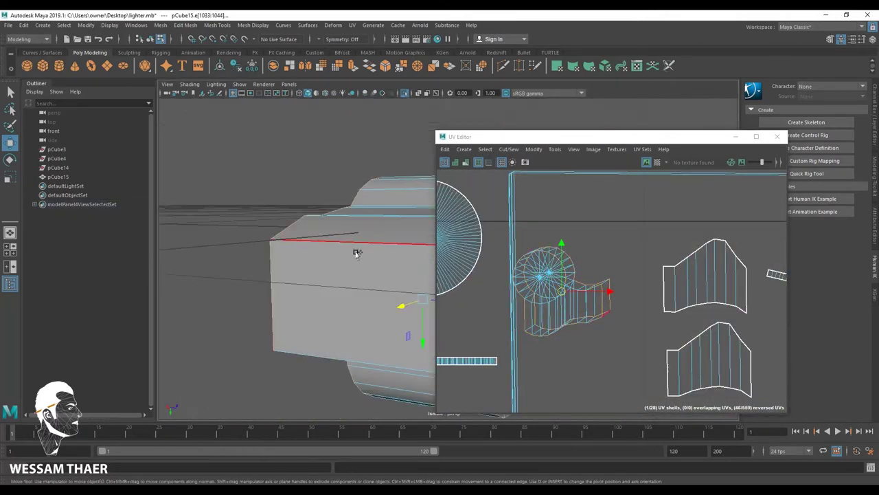
Separate the cap disc shells from the cylinder shell and move the cylinder shell upward
scroll(543, 336, "down", 3)
left_click(632, 172)
right_click(563, 265)
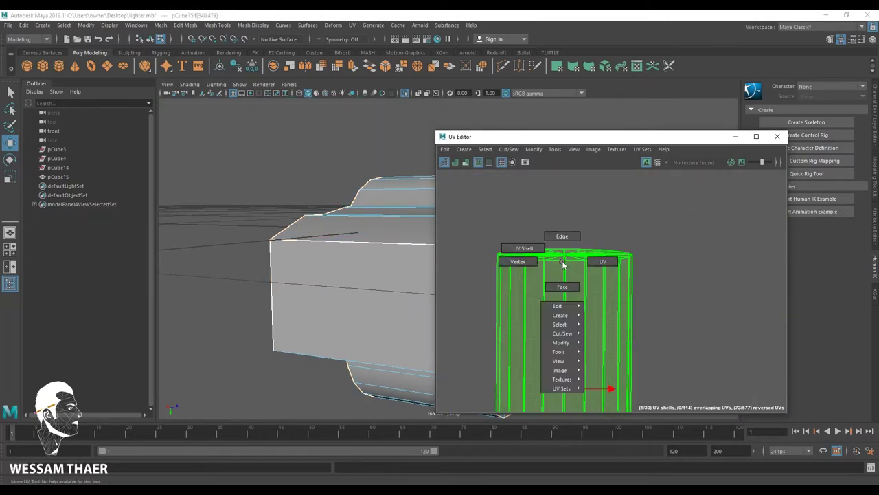
right_click(557, 285)
left_click(606, 384)
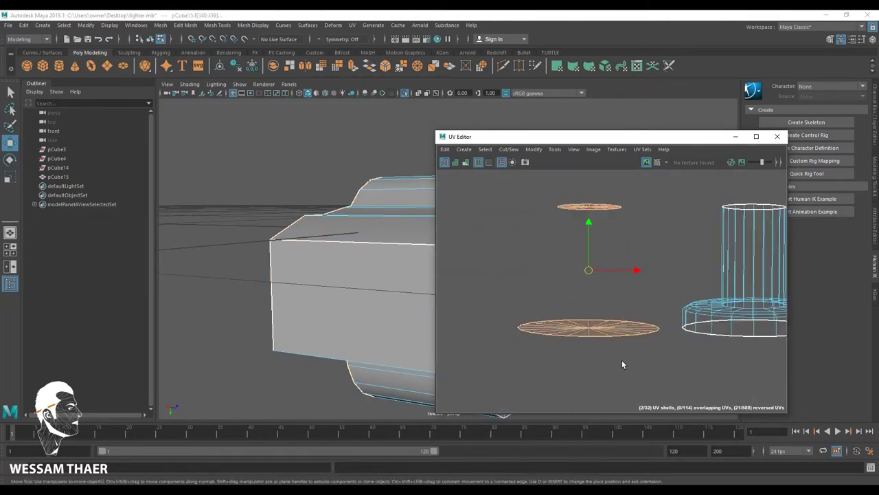
left_click(580, 340)
scroll(580, 340, "up", 2)
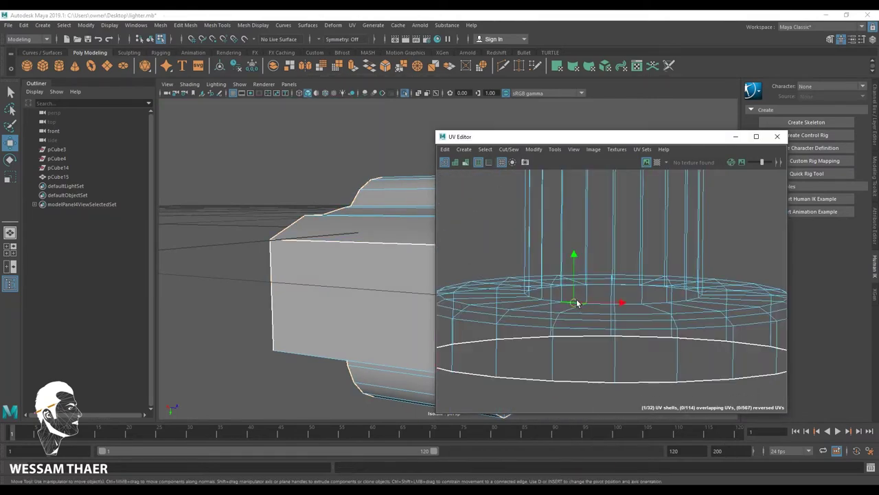
scroll(580, 349, "down", 3)
left_click_drag(579, 350, 580, 288)
Isolate the disc part and pick seam edges along its ring
left_click(570, 330)
scroll(570, 309, "up", 2)
left_click(405, 93)
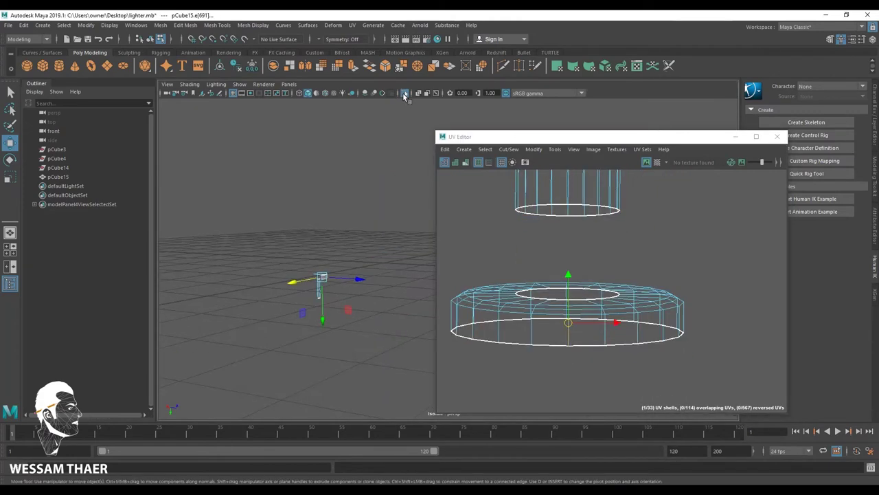
left_click_drag(522, 136, 705, 145)
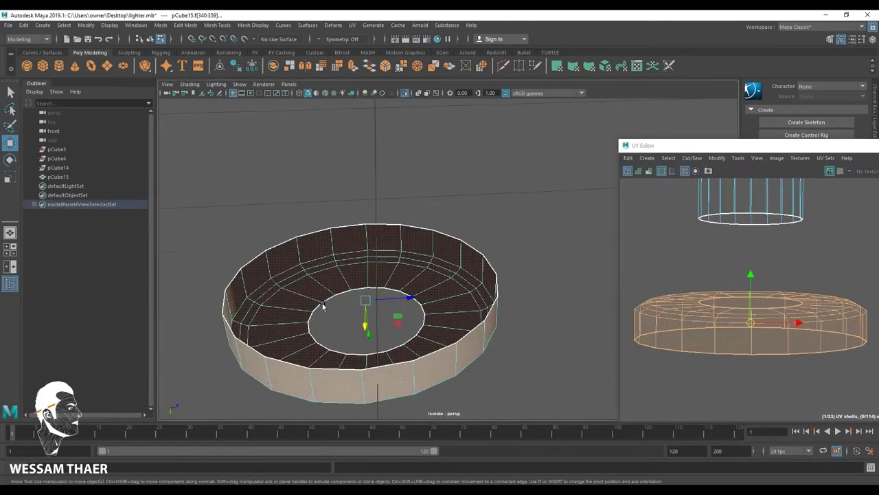
scroll(321, 299, "up", 3)
left_click(321, 299)
left_click(673, 328)
scroll(673, 328, "up", 3)
key("f")
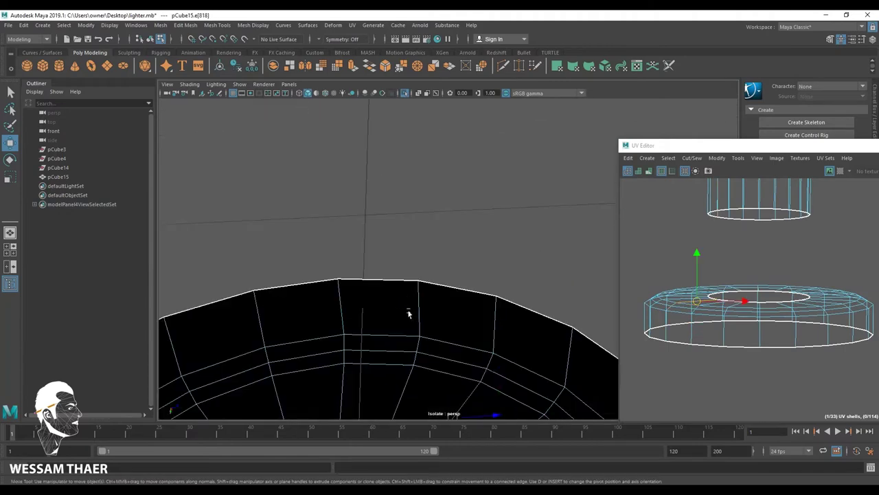
left_click(686, 340)
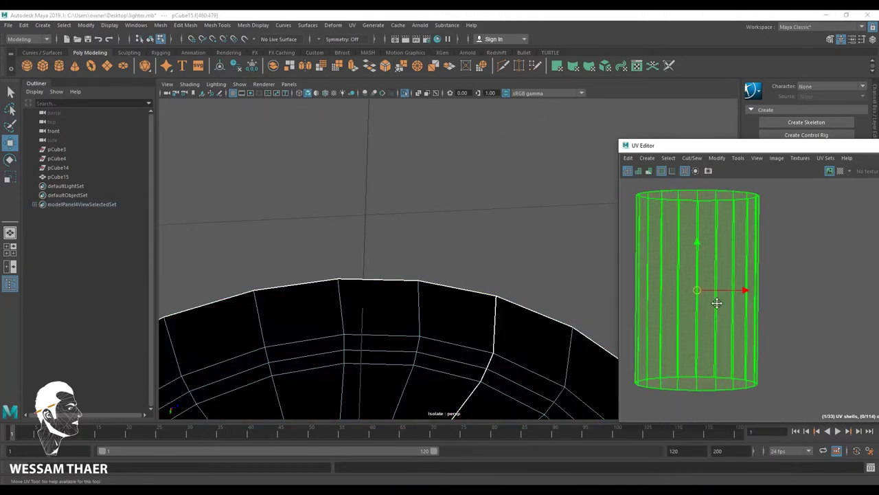
Unfold the cylinder's UV shell
left_click(719, 301)
mouse_move(680, 294)
right_mouse_down("shift")
mouse_move(714, 390)
mouse_move(732, 375)
right_mouse_up("shift")
right_click_drag(692, 286, 606, 284, "shift")
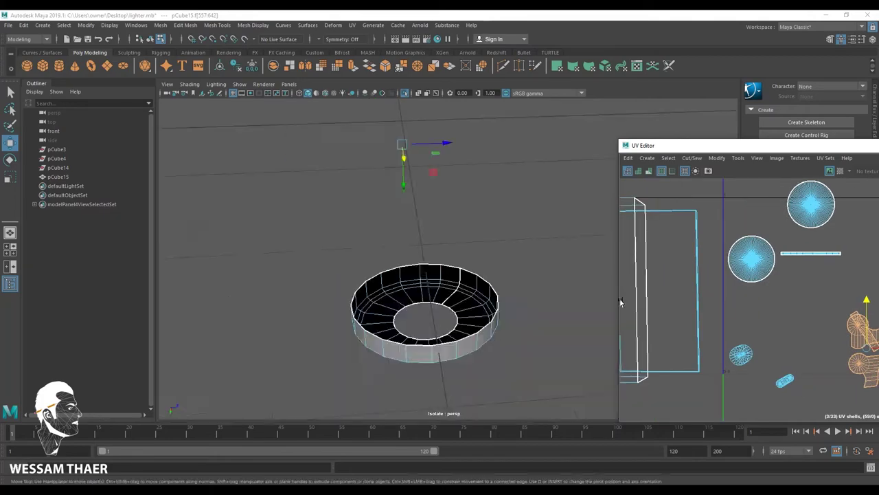
left_click_drag(412, 309, 472, 263, "alt")
scroll(473, 263, "up", 5)
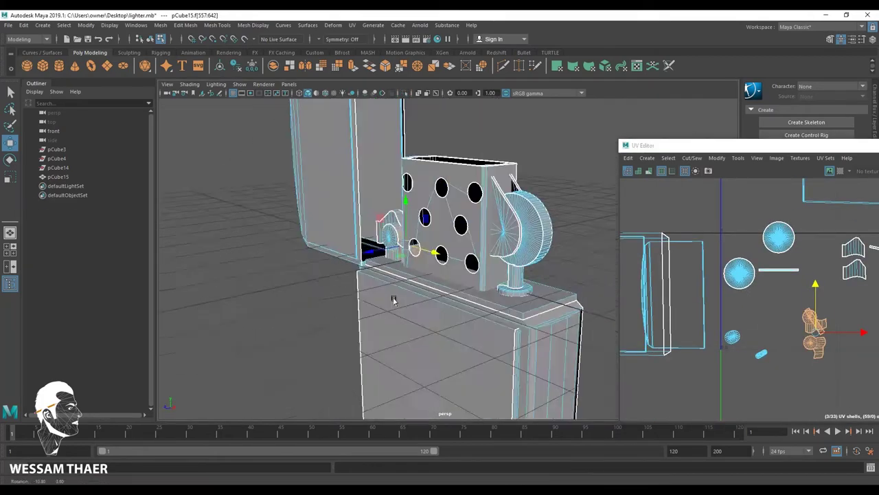
Select and isolate the case's front panel, orbiting to see it from below
left_click(320, 275)
key("ctrl+1")
scroll(407, 198, "up", 5)
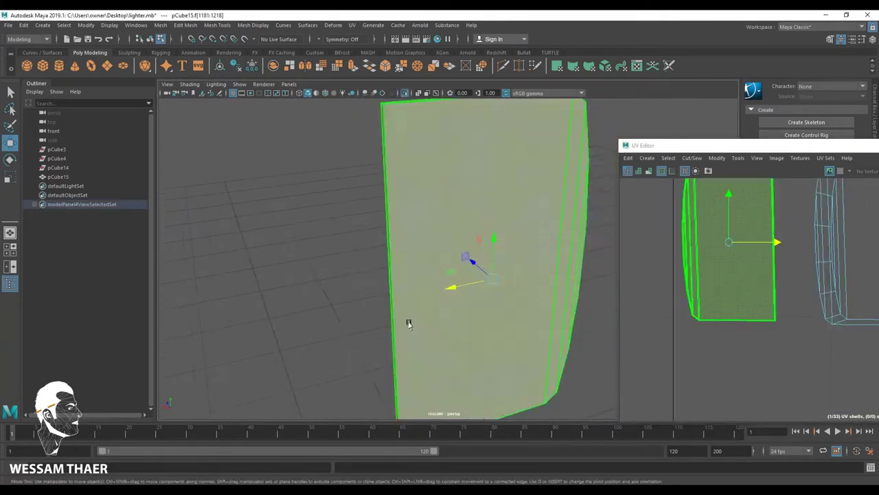
mouse_move(406, 320)
left_mouse_down("alt")
mouse_move(440, 353)
mouse_move(433, 167)
left_mouse_up("alt")
left_click(453, 254)
mouse_move(453, 254)
left_mouse_down("alt")
mouse_move(385, 271)
mouse_move(545, 363)
left_mouse_up("alt")
Select the panel shell's border edges, convert them to faces and frame the isolated panel
mouse_move(730, 295)
right_mouse_down()
mouse_move(759, 311)
mouse_move(699, 296)
right_mouse_up()
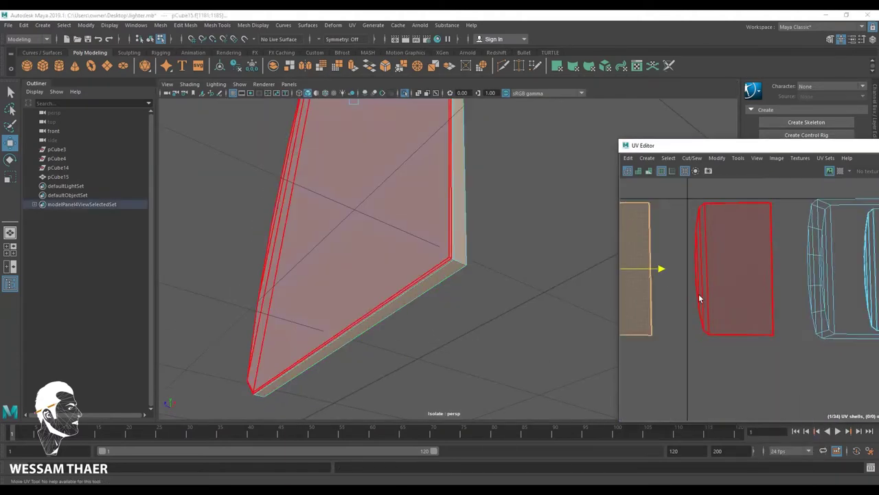
scroll(699, 296, "down", 3)
key("ctrl+1")
scroll(466, 261, "up", 3)
key("f")
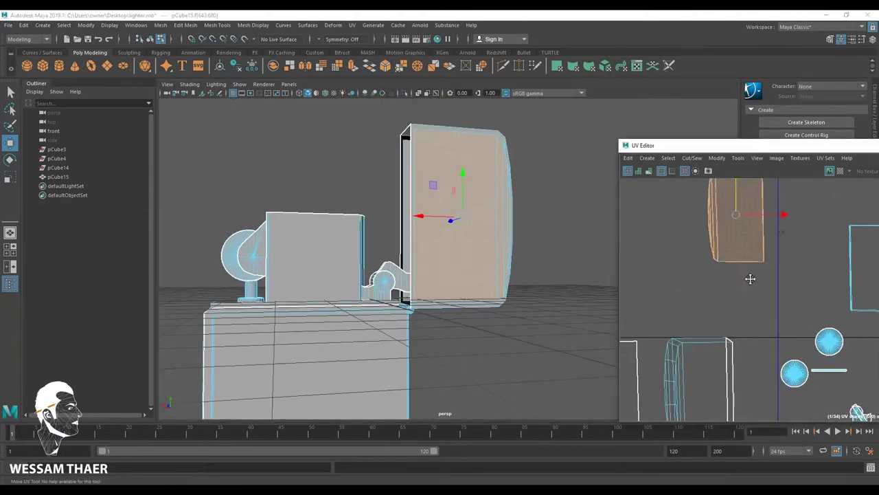
key("ctrl+1")
mouse_move(466, 261)
left_mouse_down("alt")
mouse_move(502, 149)
mouse_move(457, 280)
mouse_move(510, 379)
mouse_move(398, 316)
left_mouse_up("alt")
Cut the panel's UVs along its vertical edge loop and unfold the shell
double_click(457, 280)
scroll(466, 210, "up", 3)
mouse_move(466, 211)
left_mouse_down("alt")
mouse_move(534, 336)
mouse_move(493, 254)
left_mouse_up("alt")
right_click_drag(685, 332, 723, 445)
right_click_drag(685, 332, 660, 413, "shift")
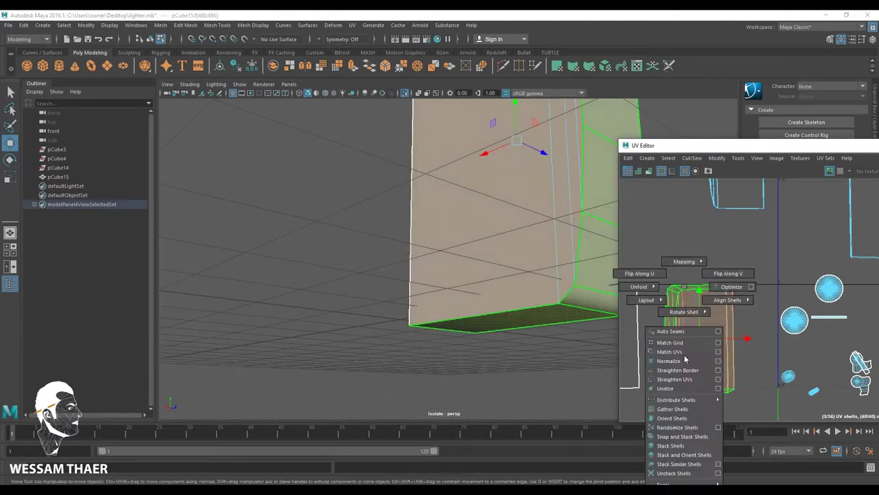
mouse_move(480, 241)
left_mouse_down("alt")
mouse_move(434, 303)
mouse_move(400, 114)
mouse_move(488, 287)
mouse_move(415, 298)
mouse_move(458, 183)
left_mouse_up("alt")
scroll(394, 165, "up", 3)
Select the panel's whole UV shell and bring the full model back into view
left_click(488, 287)
key("f")
mouse_move(669, 290)
right_mouse_down()
mouse_move(649, 277)
mouse_move(725, 262)
right_mouse_up()
scroll(374, 271, "down", 5)
scroll(373, 271, "up", 5)
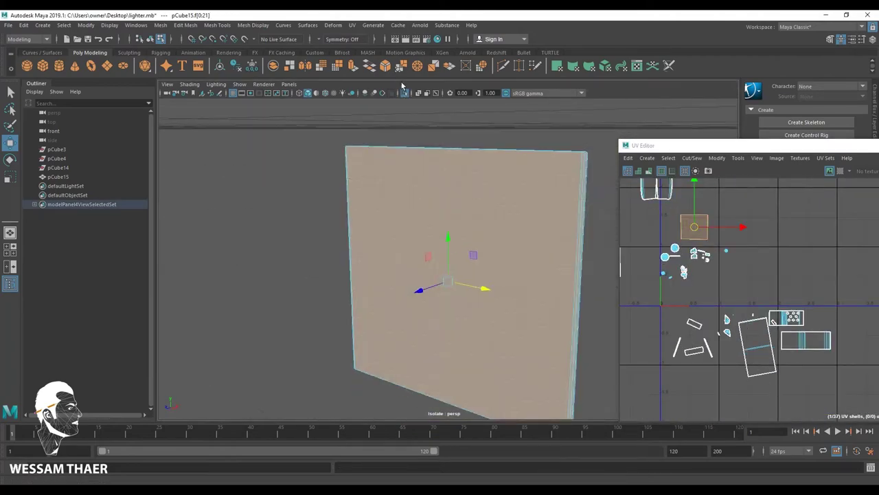
key("ctrl+1")
left_click_drag(373, 270, 397, 270, "alt")
Isolate the narrow side piece and unfold its UVs into one flat strip
left_click(397, 270)
scroll(375, 281, "up", 5)
scroll(435, 275, "up", 5)
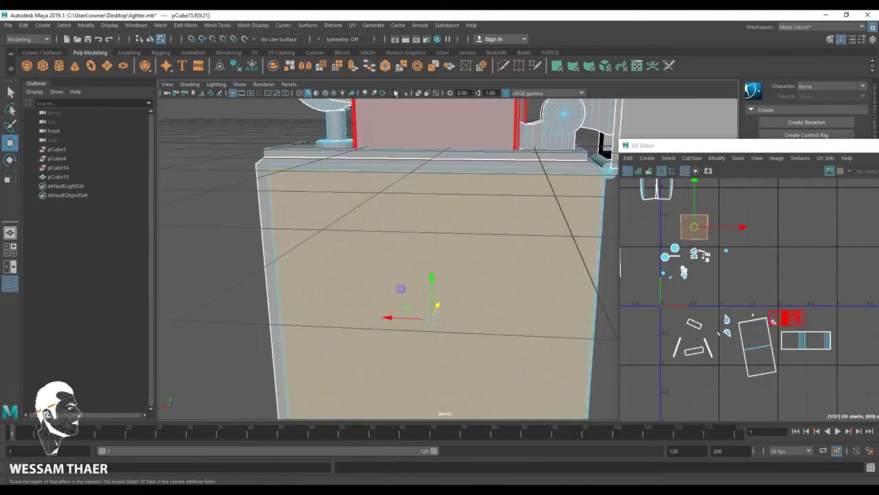
key("ctrl+1")
mouse_move(327, 235)
left_mouse_down("alt")
mouse_move(377, 284)
mouse_move(383, 261)
mouse_move(314, 270)
mouse_move(355, 354)
mouse_move(416, 280)
left_mouse_up("alt")
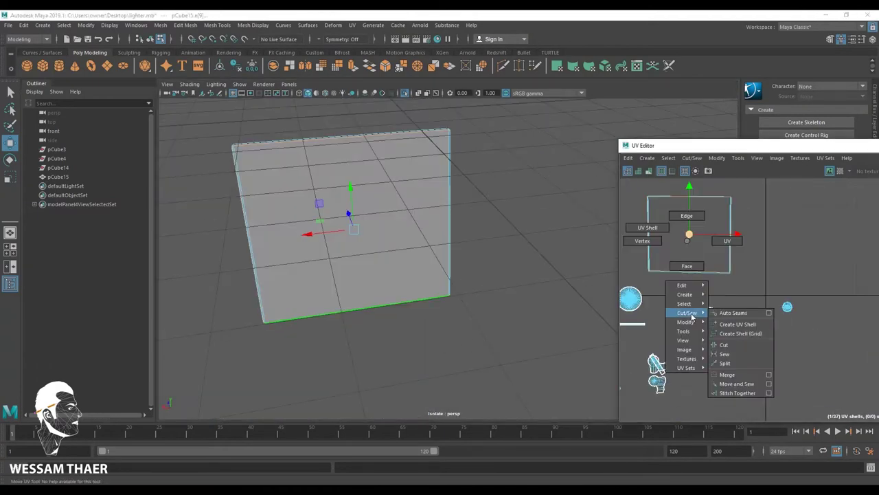
right_click_drag(675, 310, 721, 330, "shift")
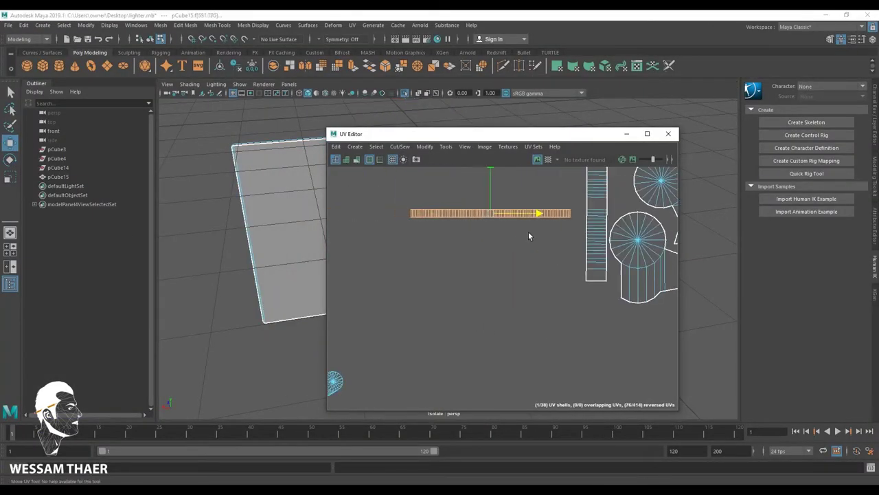
Rotate the strip 90° upright, then move the curved shell and two disc shells beside the cluster
left_click_drag(434, 241, 478, 283)
key("w")
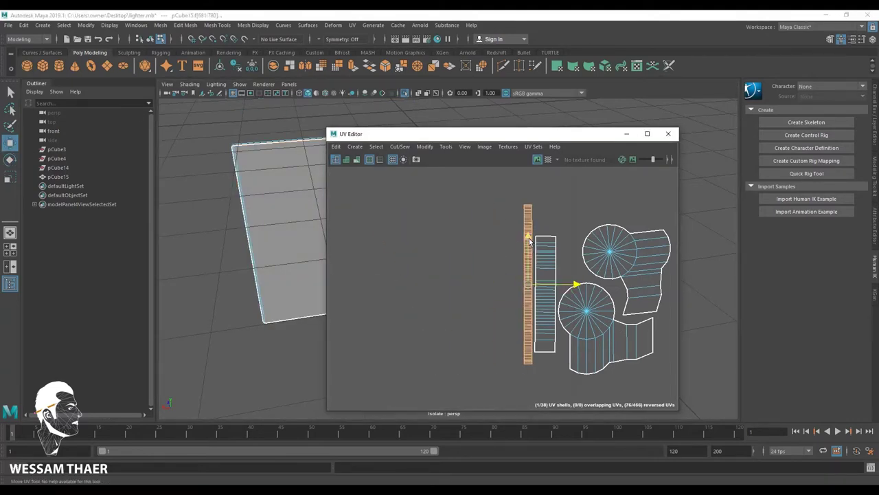
scroll(529, 240, "down", 3)
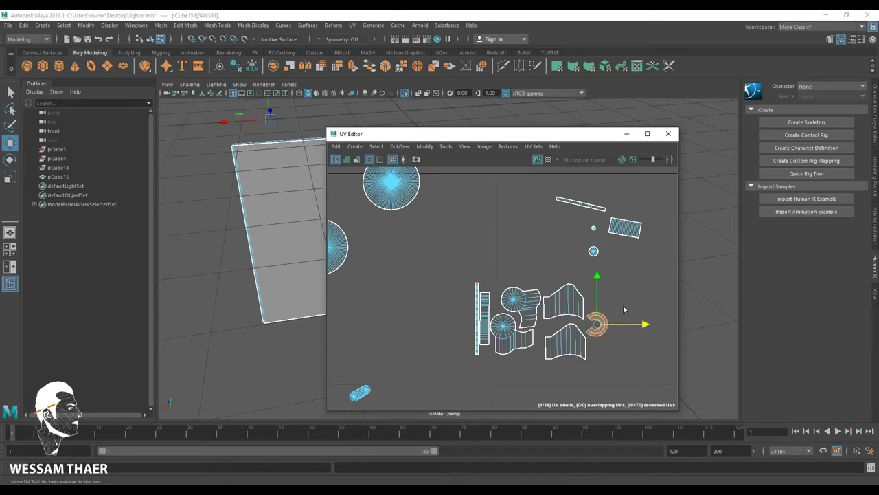
scroll(595, 298, "up", 5)
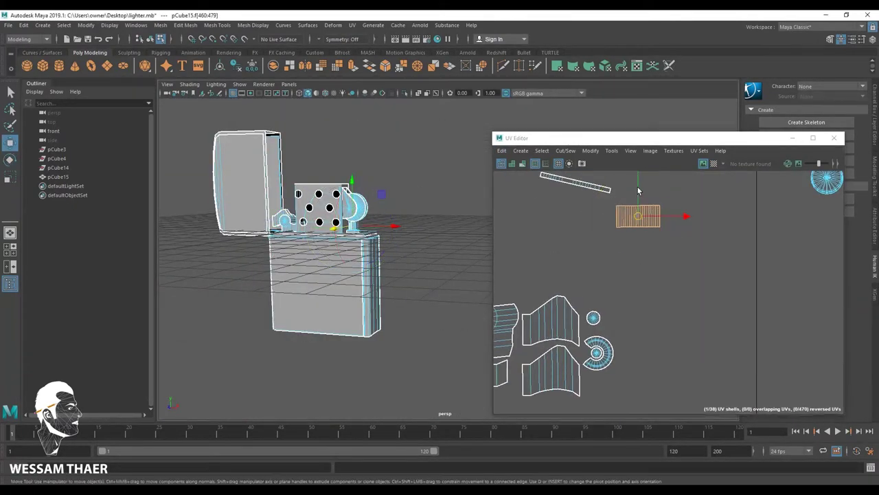
left_click_drag(638, 191, 575, 199)
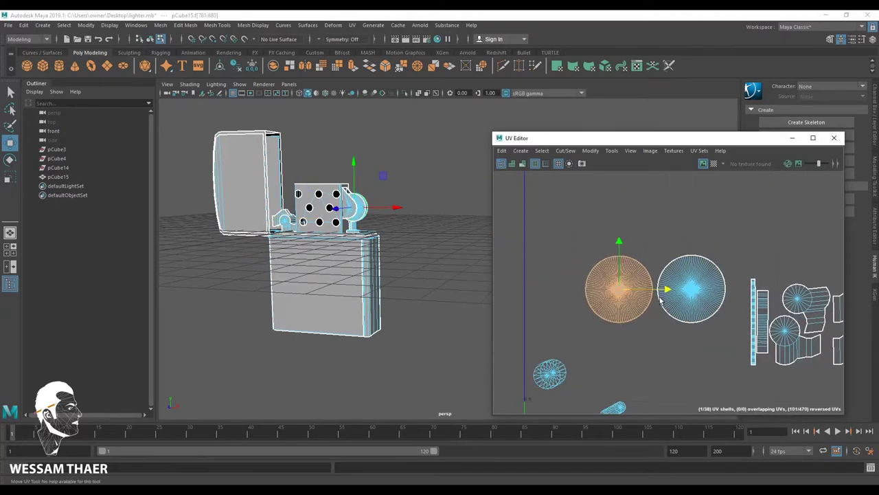
scroll(660, 298, "down", 3)
left_click_drag(582, 265, 639, 330)
Isolate the small cylinder part and move its UV shell up next to the cluster
scroll(572, 337, "up", 2)
left_click(677, 327)
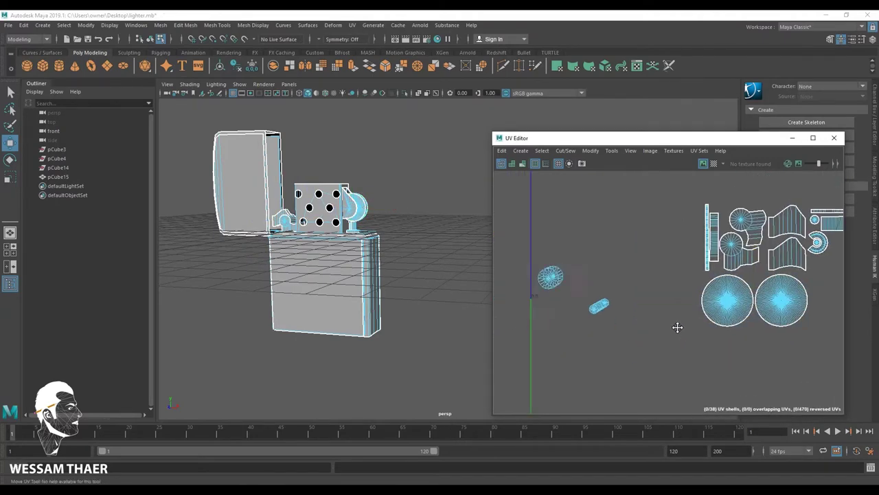
left_click(550, 277)
key("ctrl+1")
key("f")
left_click(192, 199)
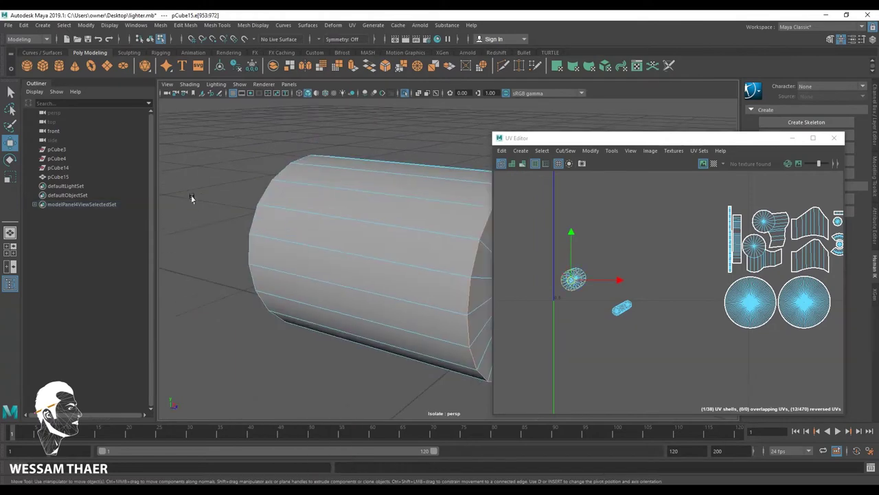
right_click_drag(570, 284, 497, 280)
left_click(697, 284)
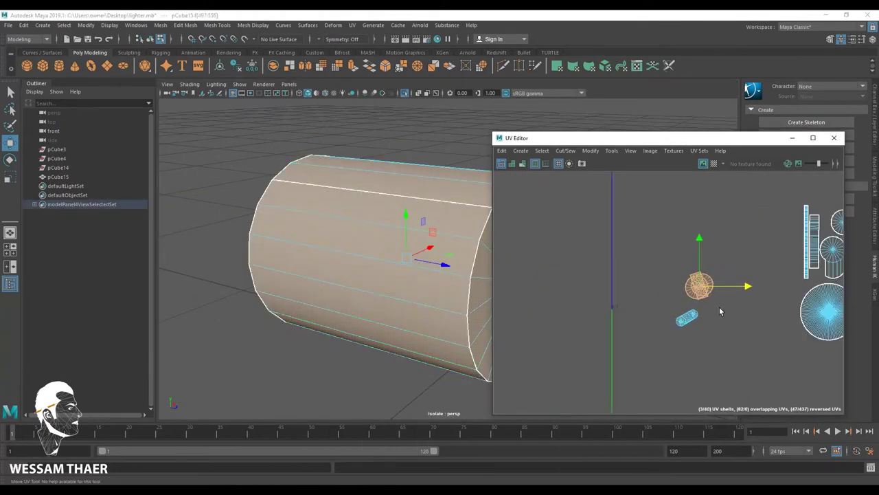
left_click_drag(707, 272, 719, 240)
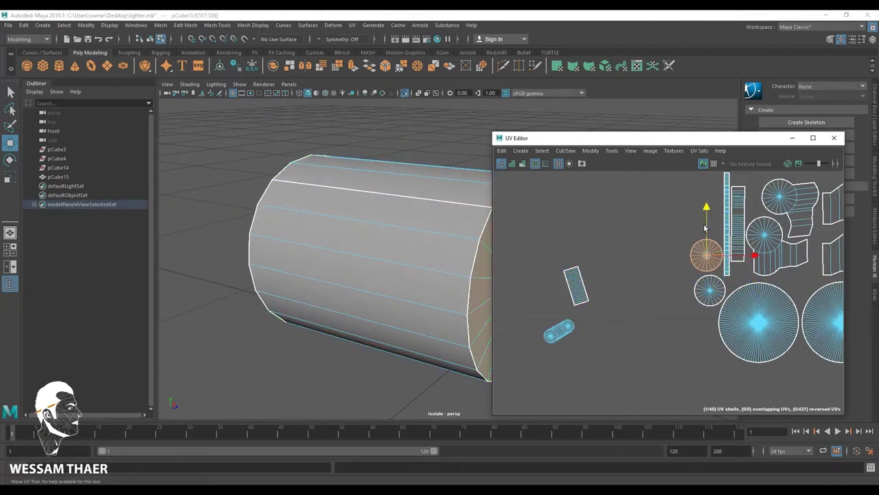
Move the small end-cap shell up
left_click(576, 286)
key("e")
key("w")
left_click_drag(577, 282, 603, 233)
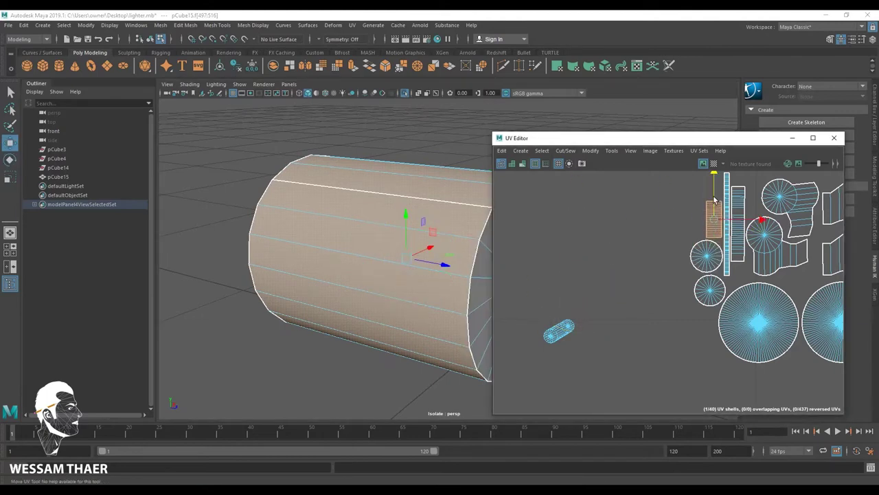
Rotate the cylinder's side shell upright and place it beside the cluster
right_click_drag(670, 220, 685, 285)
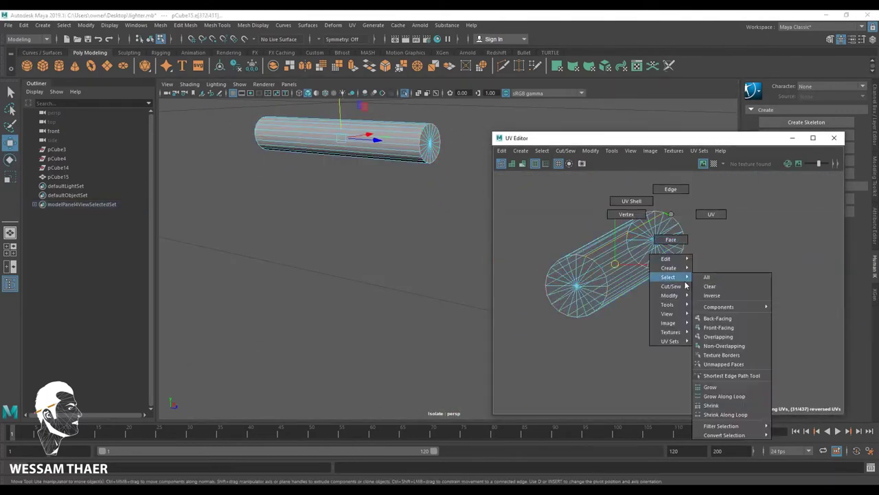
right_click_drag(605, 275, 618, 302)
scroll(587, 304, "down", 3)
key("e")
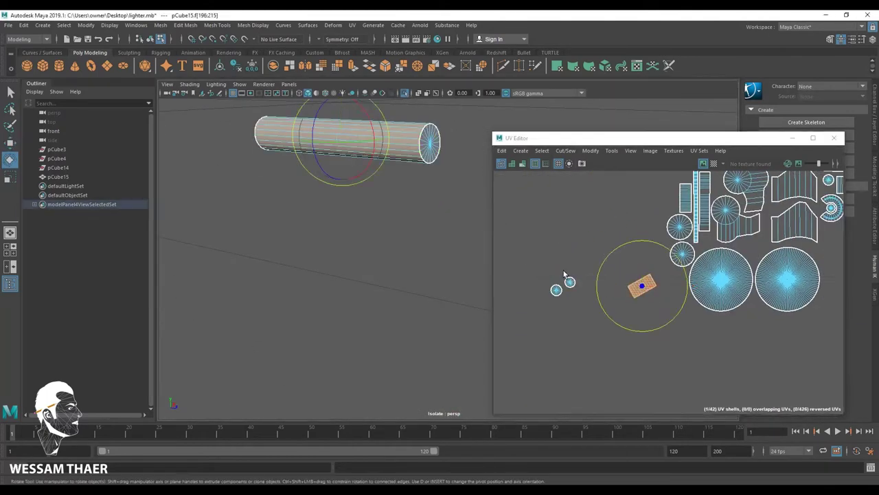
middle_click_drag(565, 274, 348, 218)
key("w")
middle_click_drag(517, 285, 553, 285)
Scale all shells down into a compact group, then undo the unwanted UV edits
scroll(760, 344, "up", 3)
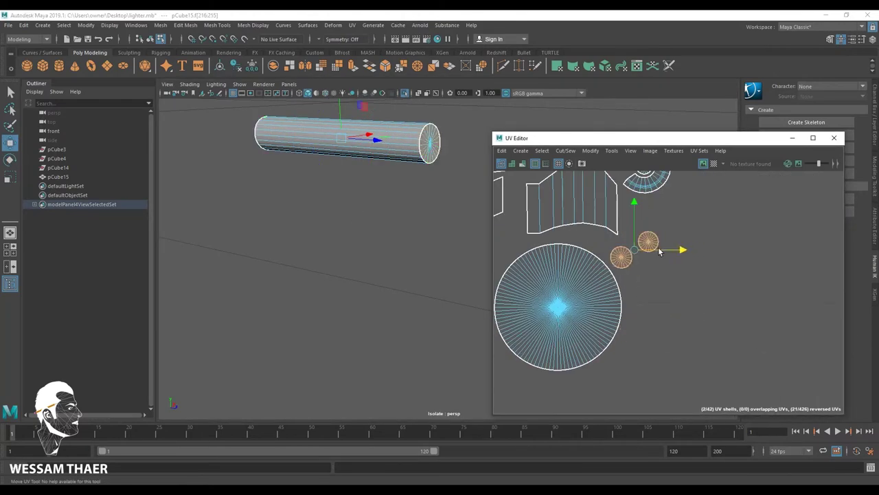
scroll(681, 239, "down", 3)
left_click_drag(641, 363, 529, 233)
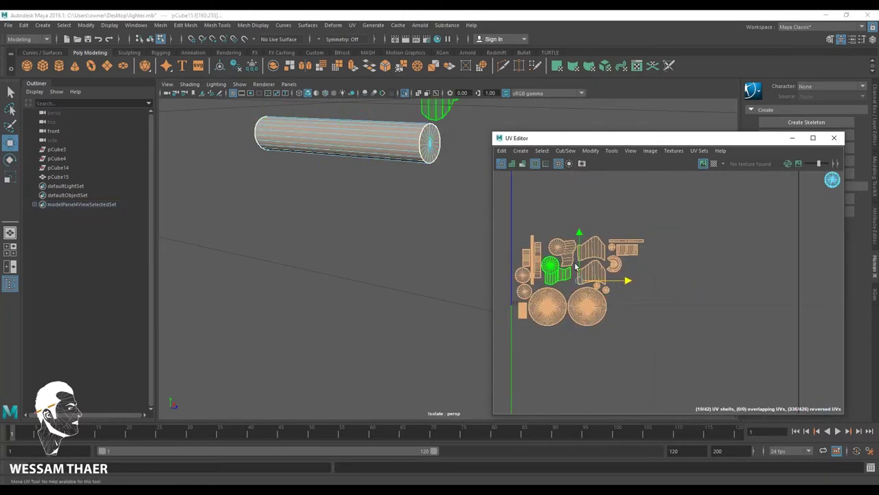
key("ctrl+z")
key("ctrl+z")
key("ctrl+z")
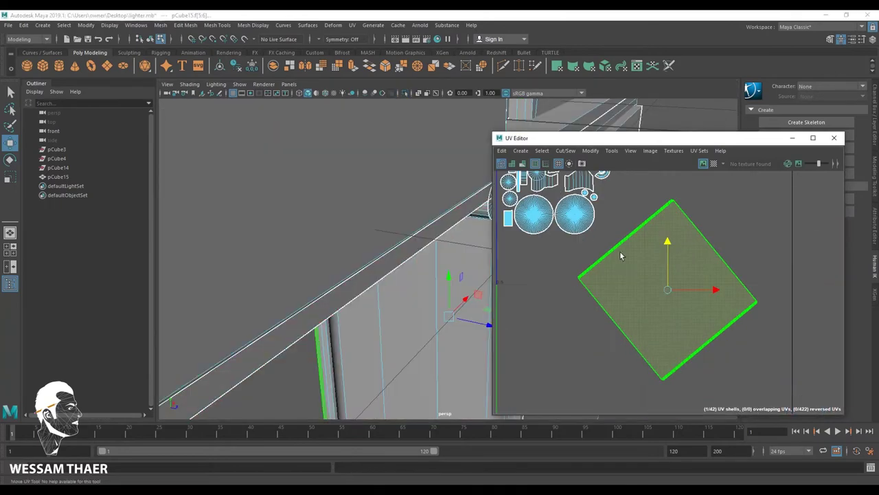
left_click(11, 160)
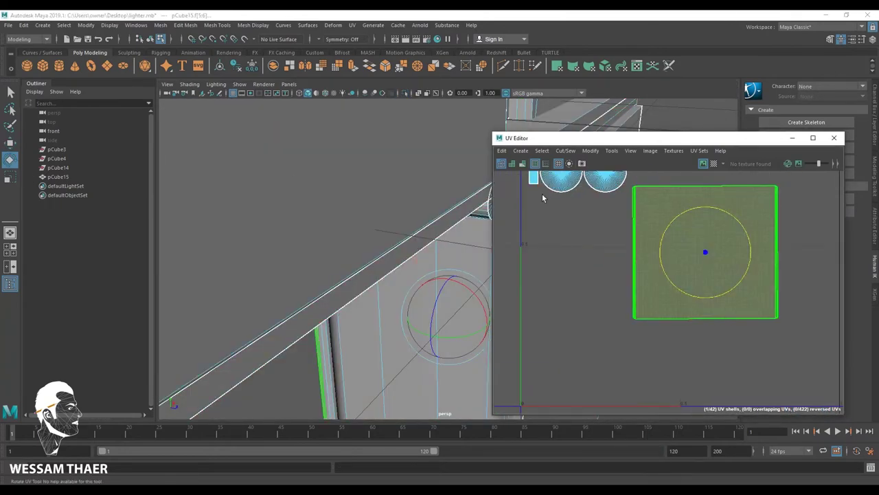
key("ctrl+z")
key("ctrl+z")
key("ctrl+z")
key("ctrl+z")
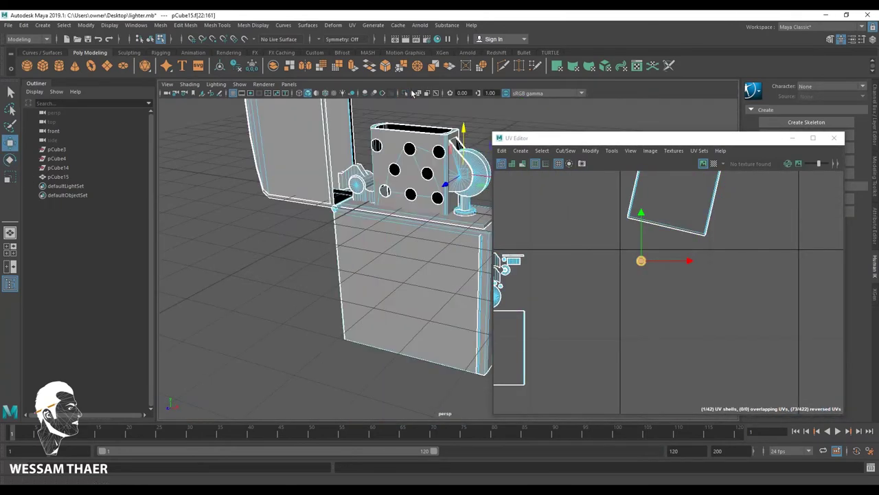
key("ctrl+z")
key("ctrl+z")
right_click_drag(617, 284, 580, 280)
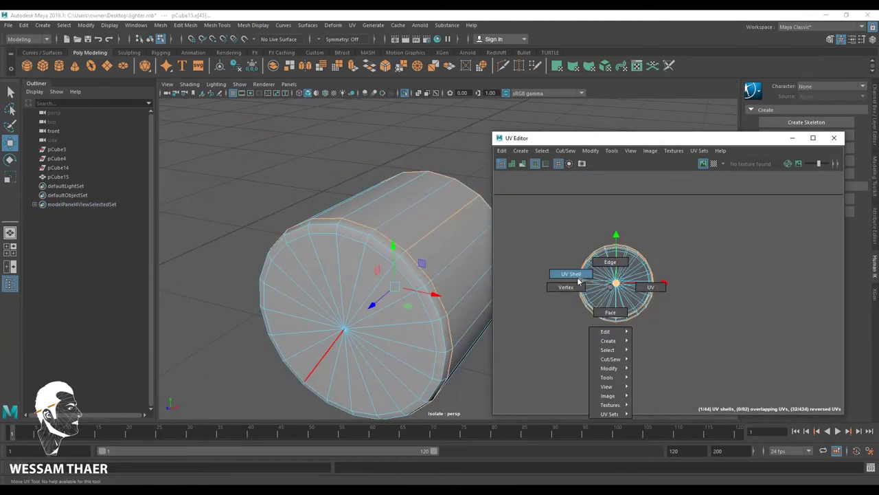
key("shift+z")
key("shift+z")
key("shift+z")
key("shift+z")
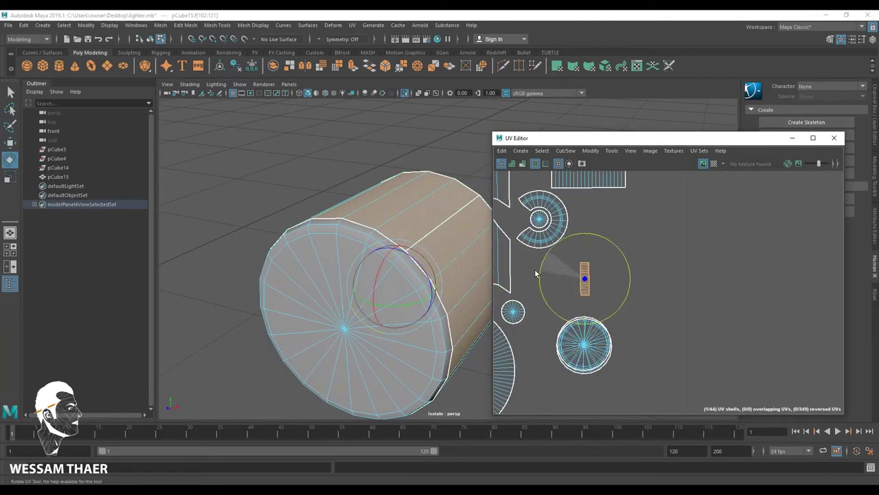
key("ctrl+z")
key("ctrl+z")
key("ctrl+z")
key("ctrl+z")
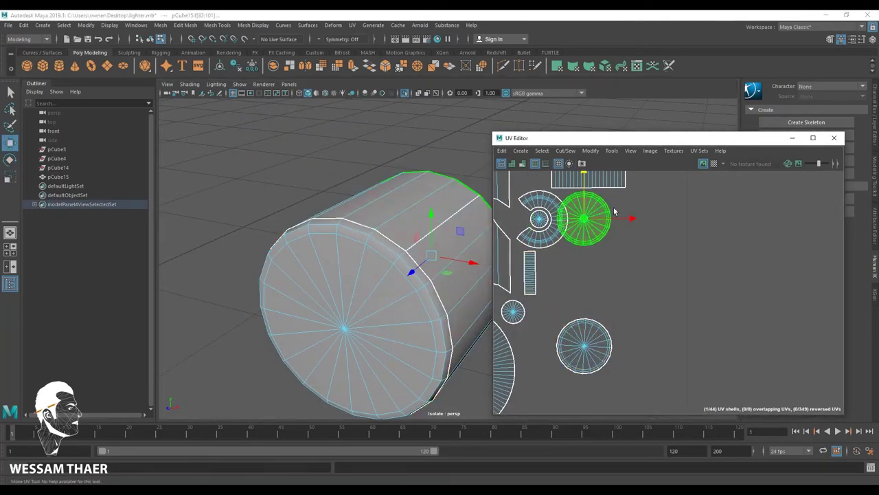
key("ctrl+z")
key("ctrl+z")
key("ctrl+z")
key("ctrl+z")
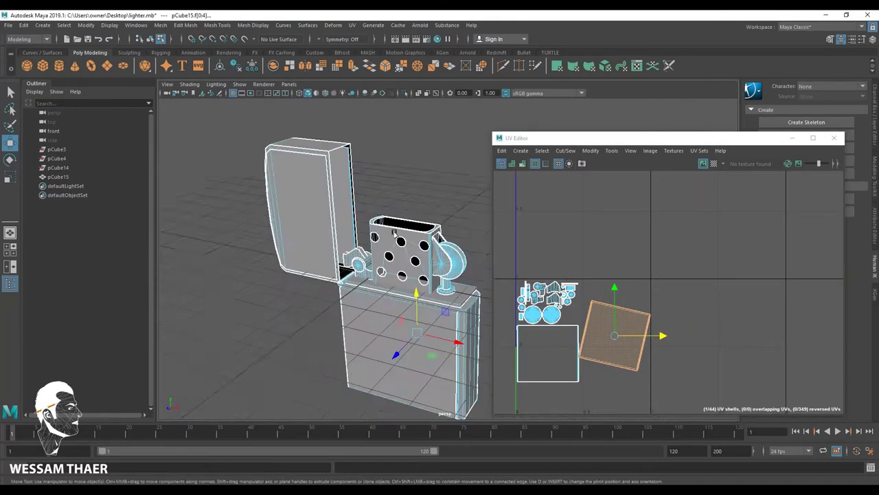
Isolate the square shell's part, try unfolding its UVs, then undo the unfold
key("f")
key("ctrl+1")
right_click_drag(630, 285, 632, 263, "shift")
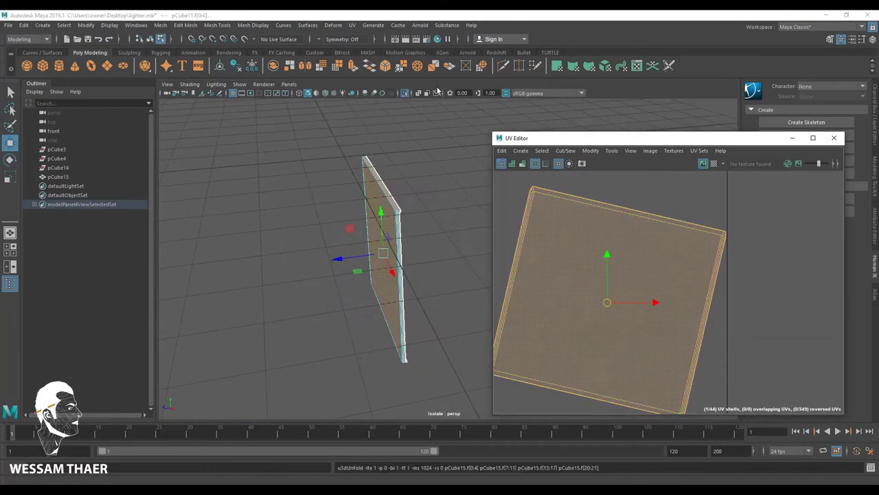
key("ctrl+z")
key("ctrl+z")
key("ctrl+z")
key("ctrl+z")
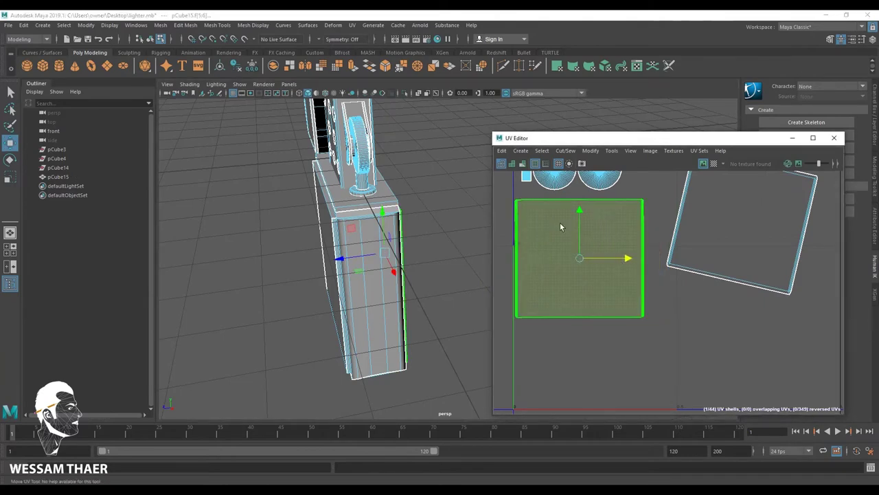
key("ctrl+z")
Undo about twenty earlier UV shell moves, rotations and scalings to restore the earlier layout
key("ctrl+z")
key("ctrl+z")
key("ctrl+z")
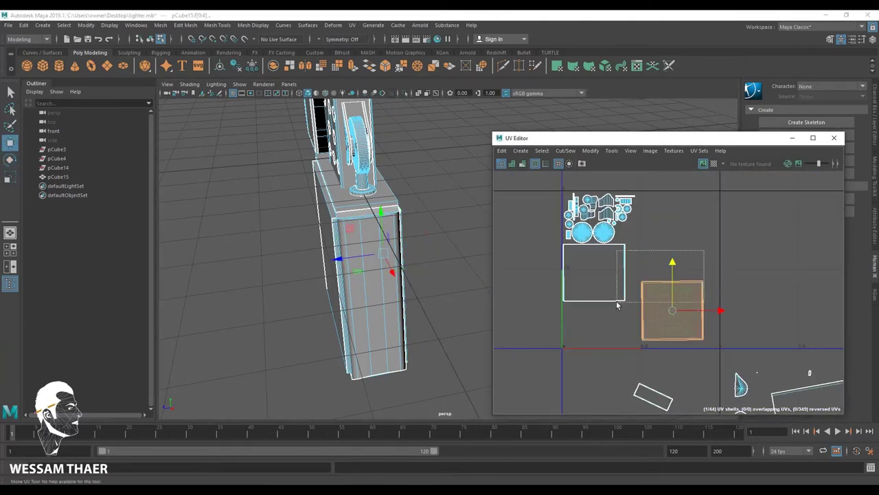
key("ctrl+z")
key("ctrl+z")
key("ctrl+z")
key("ctrl+z")
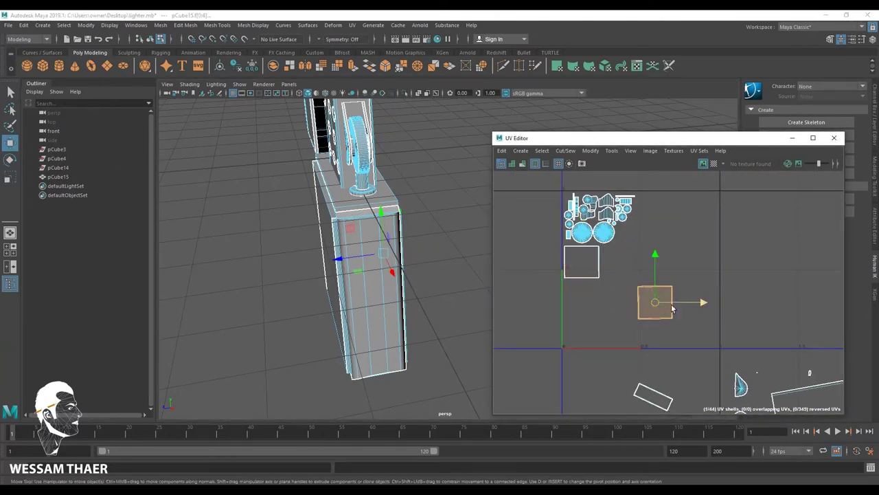
key("ctrl+z")
key("ctrl+z")
key("ctrl+z")
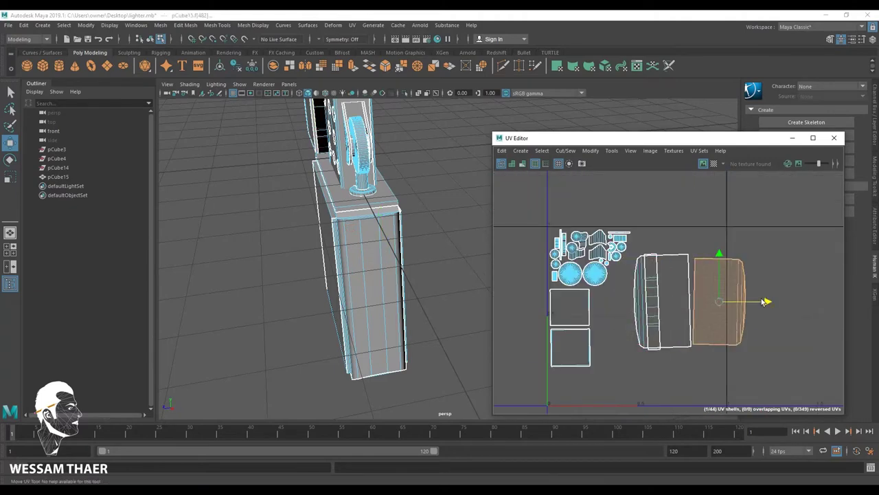
key("ctrl+z")
key("ctrl+z")
key("ctrl+z")
key("ctrl+z")
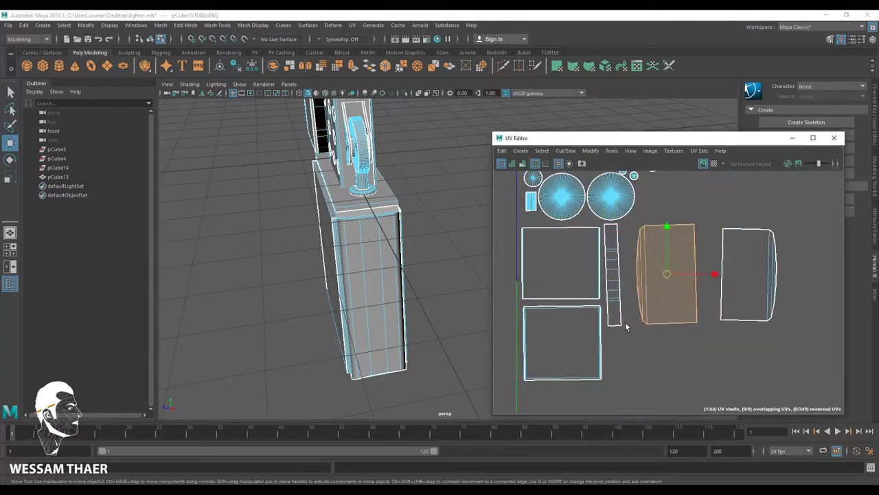
key("ctrl+z")
key("ctrl+z")
key("ctrl+z")
key("ctrl+z")
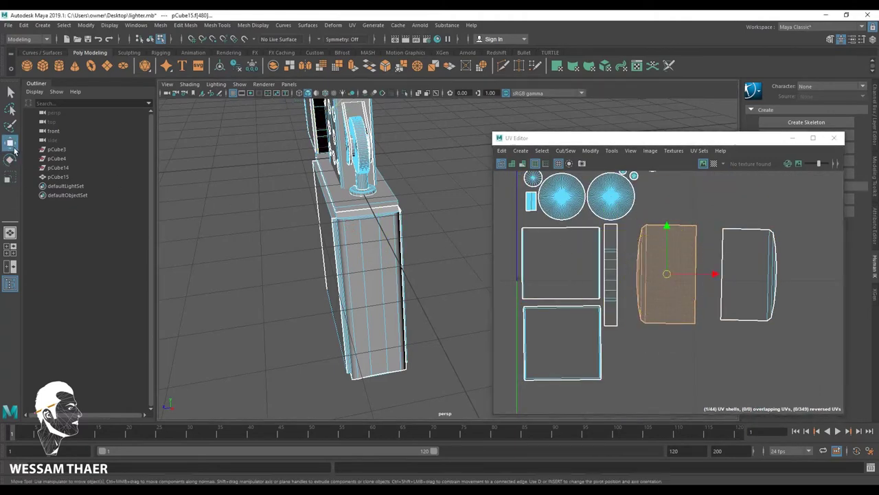
key("ctrl+z")
key("ctrl+z")
key("ctrl+z")
key("ctrl+z")
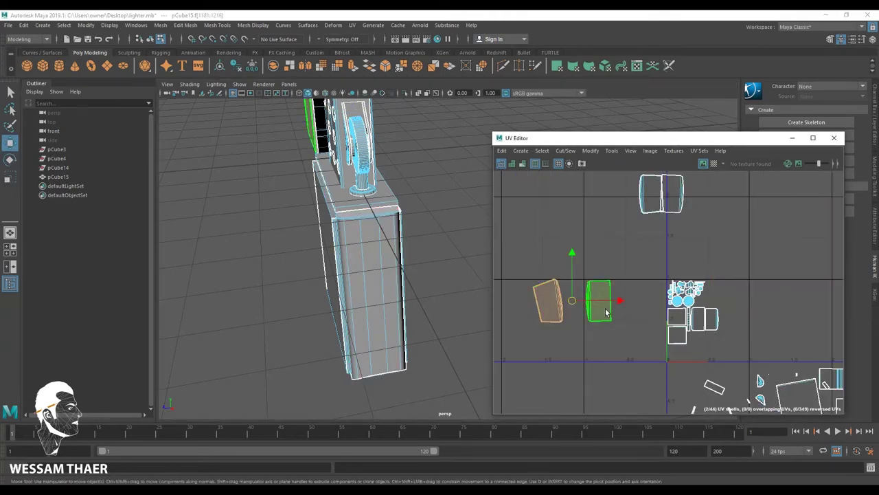
key("ctrl+z")
key("ctrl+z")
key("ctrl+z")
key("ctrl+z")
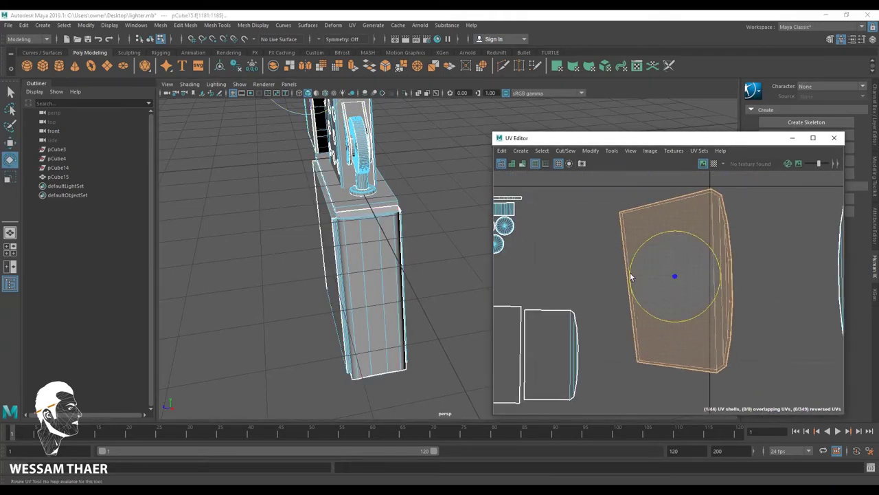
key("ctrl+z")
key("ctrl+z")
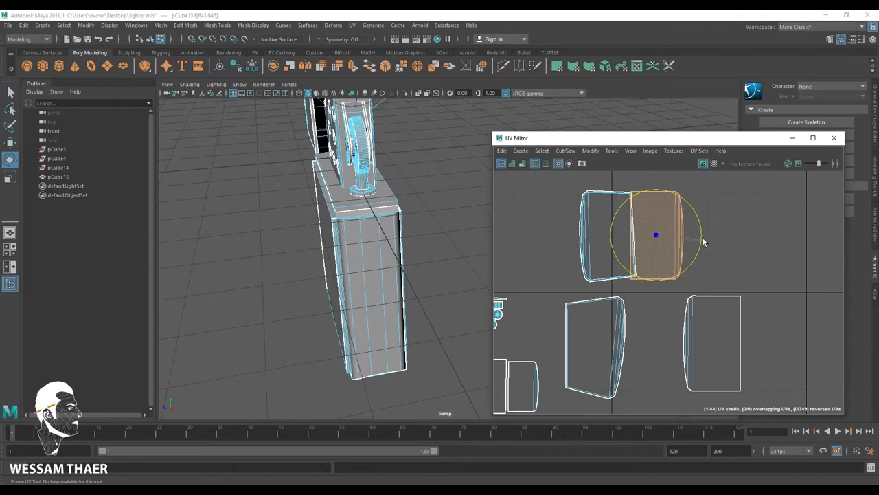
key("ctrl+z")
key("ctrl+z")
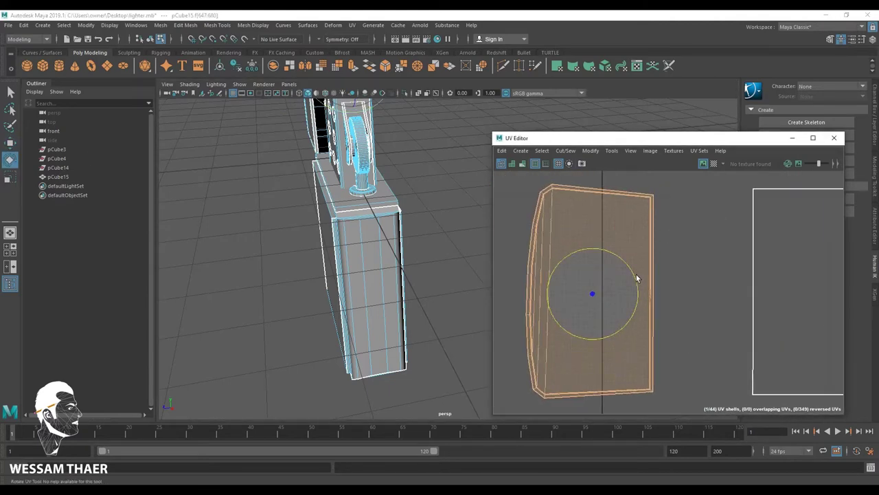
key("ctrl+z")
key("ctrl+z")
key("ctrl+z")
key("ctrl+z")
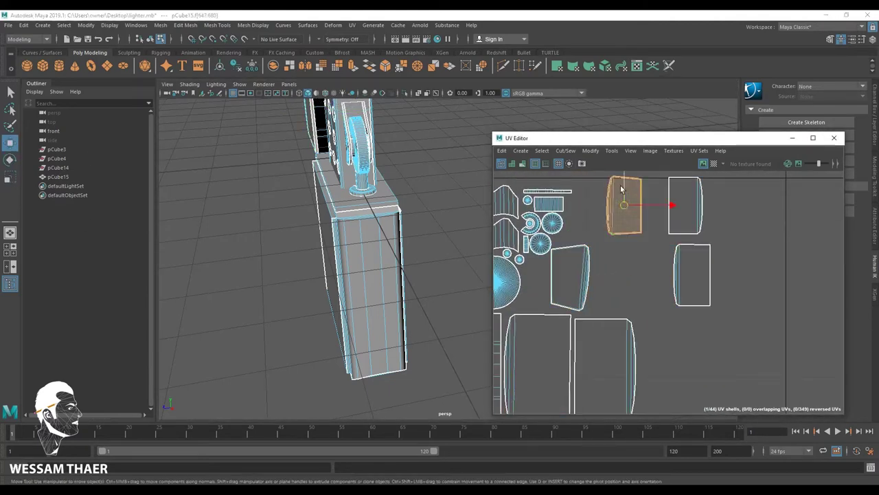
key("ctrl+z")
key("ctrl+z")
key("ctrl+z")
key("ctrl+z")
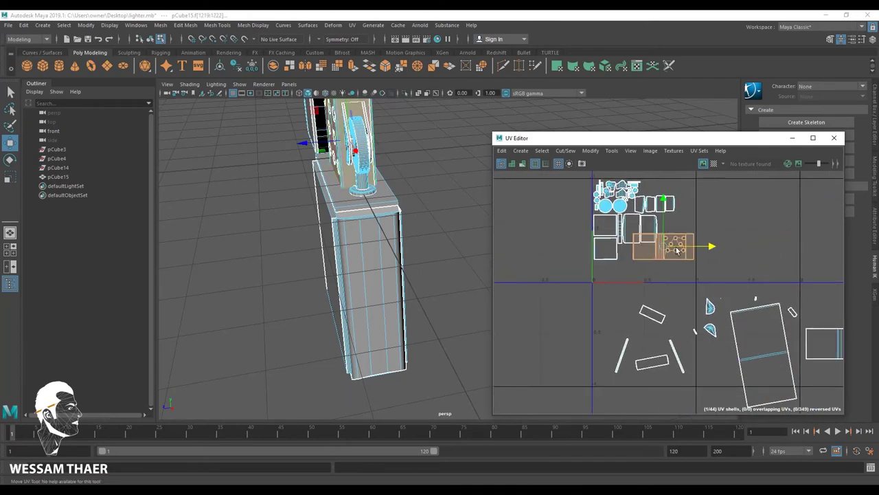
key("ctrl+z")
key("ctrl+z")
key("ctrl+z")
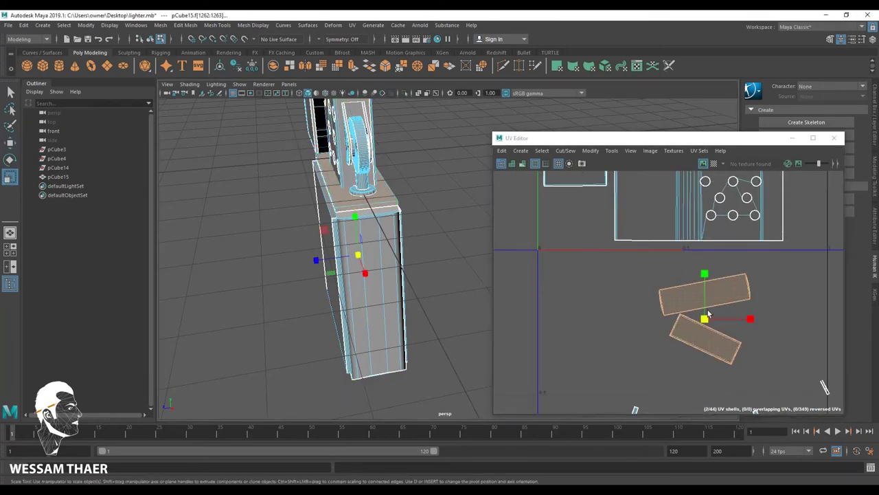
key("ctrl+z")
key("ctrl+z")
key("ctrl+z")
key("ctrl+z")
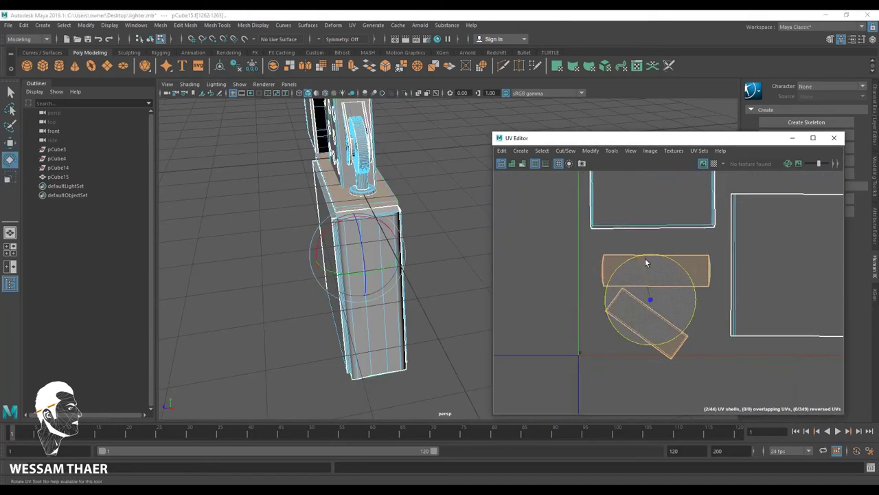
key("ctrl+z")
key("ctrl+z")
key("ctrl+z")
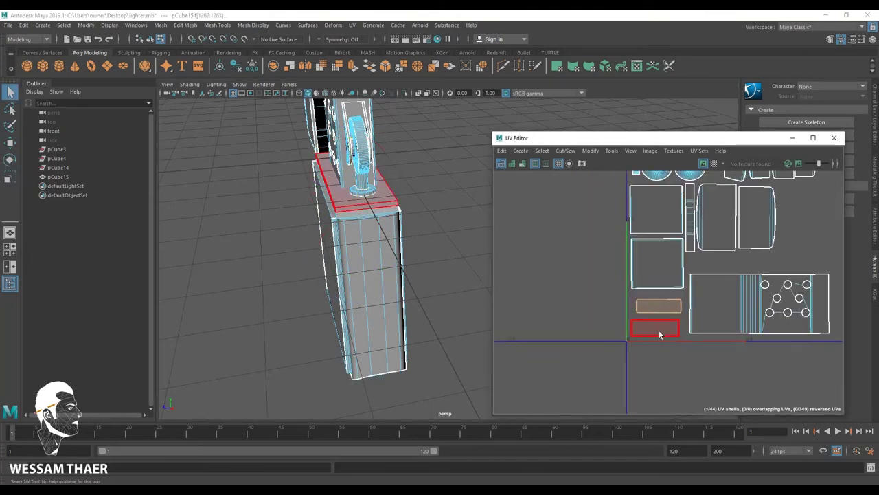
key("ctrl+z")
key("ctrl+z")
key("ctrl+z")
key("ctrl+z")
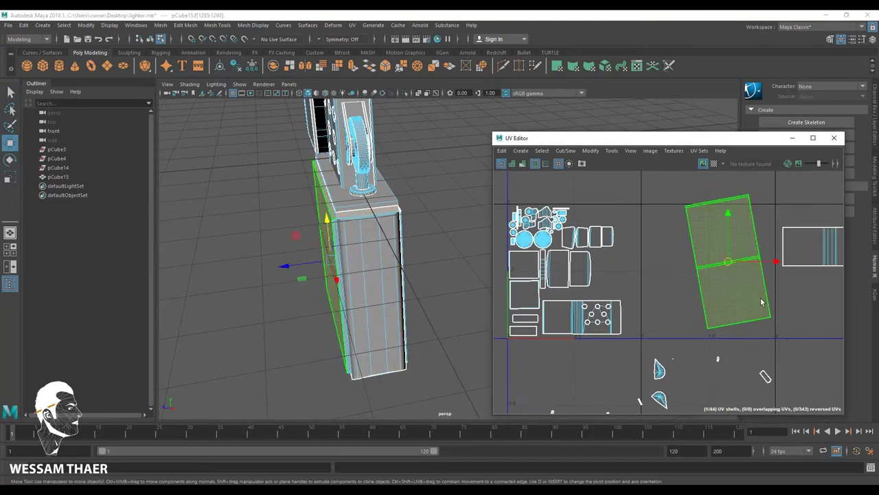
key("ctrl+z")
key("ctrl+z")
key("ctrl+z")
key("ctrl+z")
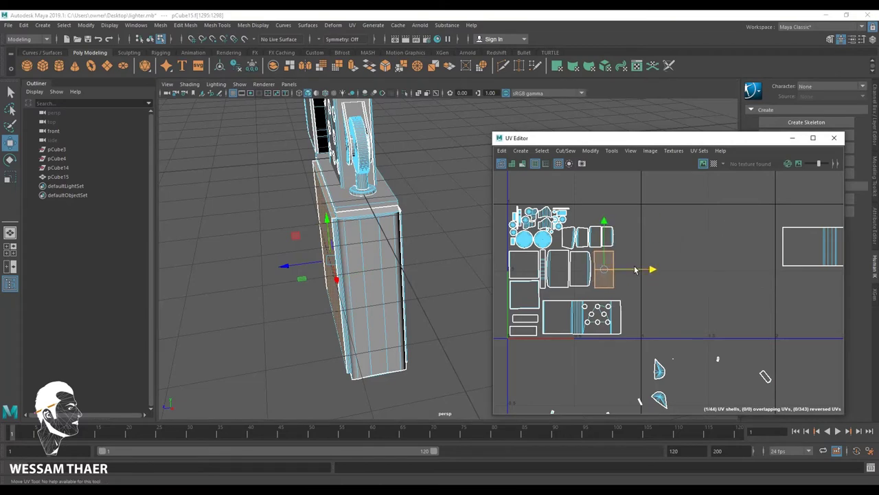
key("ctrl+z")
key("ctrl+z")
key("ctrl+z")
key("ctrl+z")
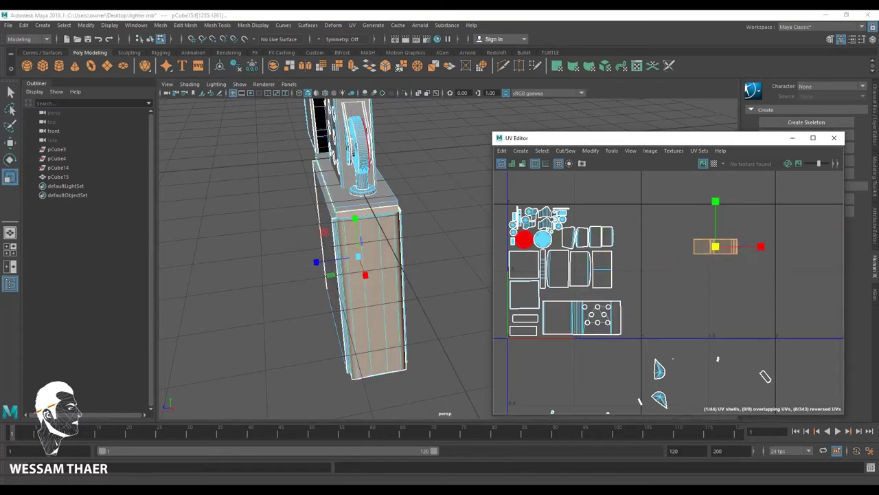
key("ctrl+z")
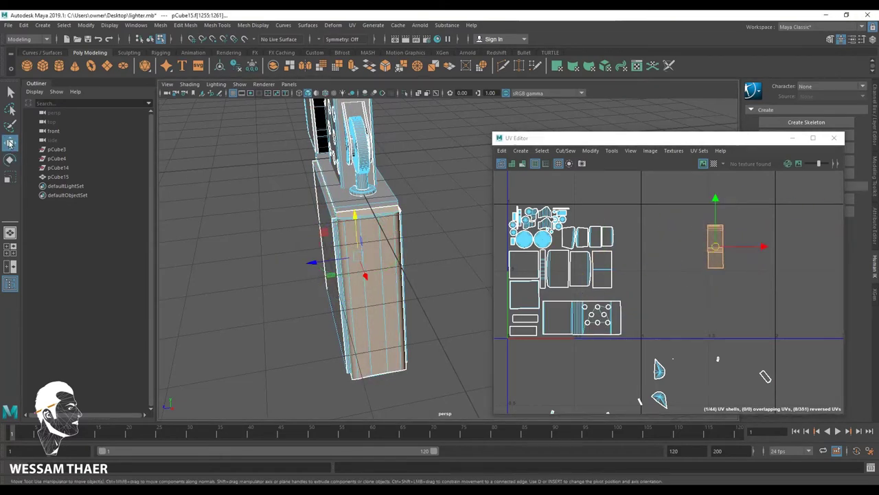
key("ctrl+z")
key("ctrl+z")
key("ctrl+z")
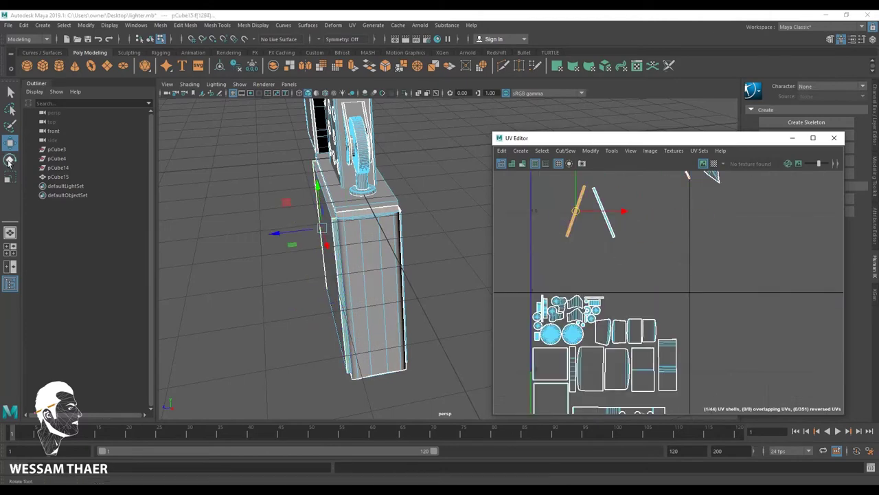
key("ctrl+z")
key("ctrl+z")
key("ctrl+z")
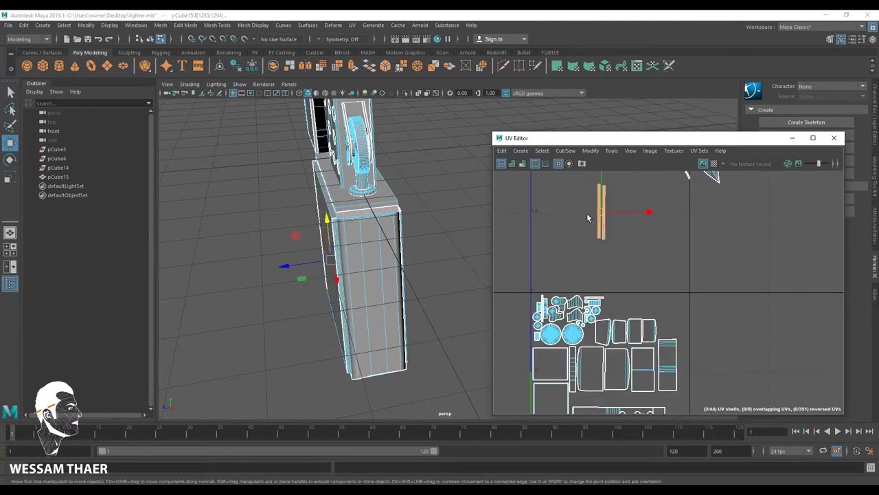
key("ctrl+z")
Undo the recent UV shell moves and rotations until the 44-shell packed lighter layout returns
key("ctrl+z")
key("ctrl+z")
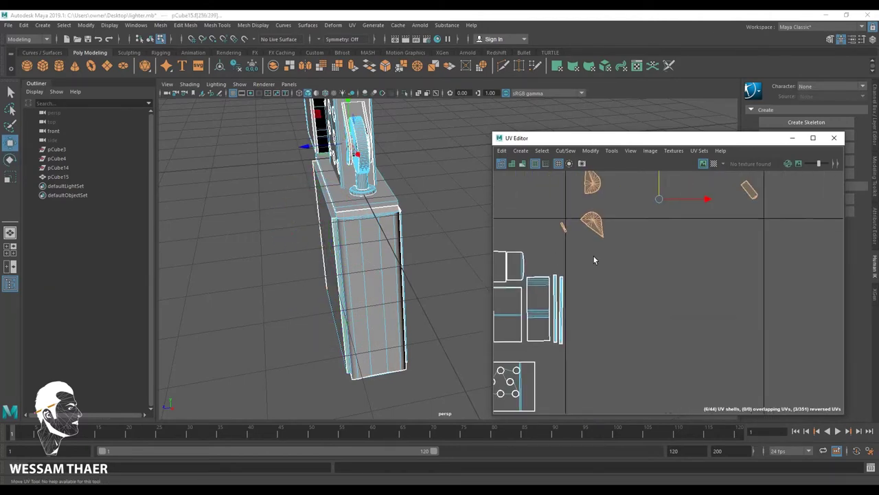
key("ctrl+z")
key("ctrl+z")
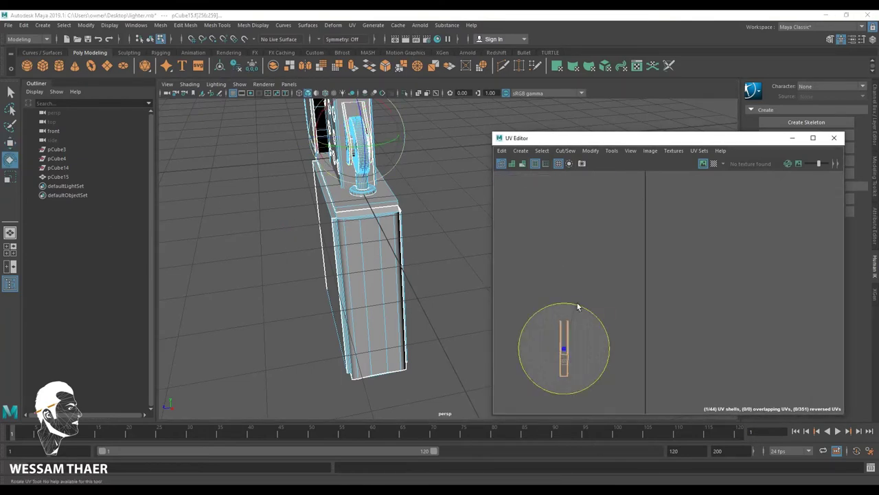
key("ctrl+z")
key("ctrl+z")
key("ctrl+z")
key("ctrl+z")
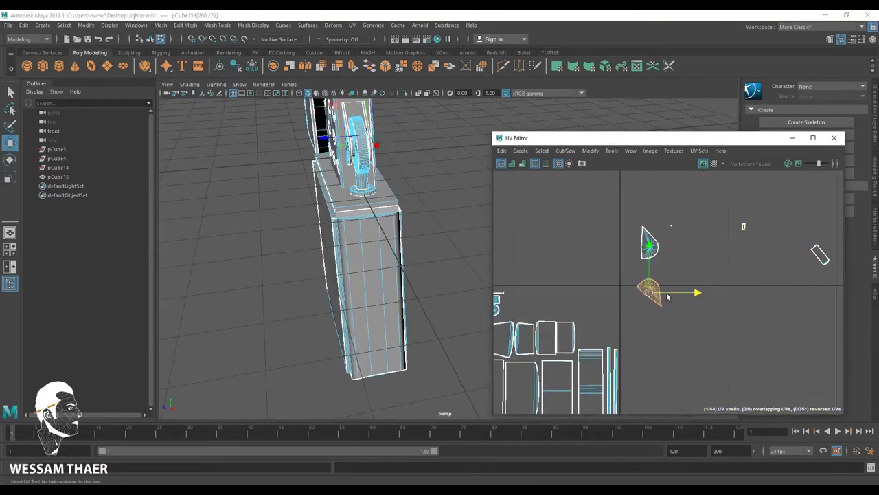
key("ctrl+z")
key("ctrl+z")
key("w")
key("ctrl+z")
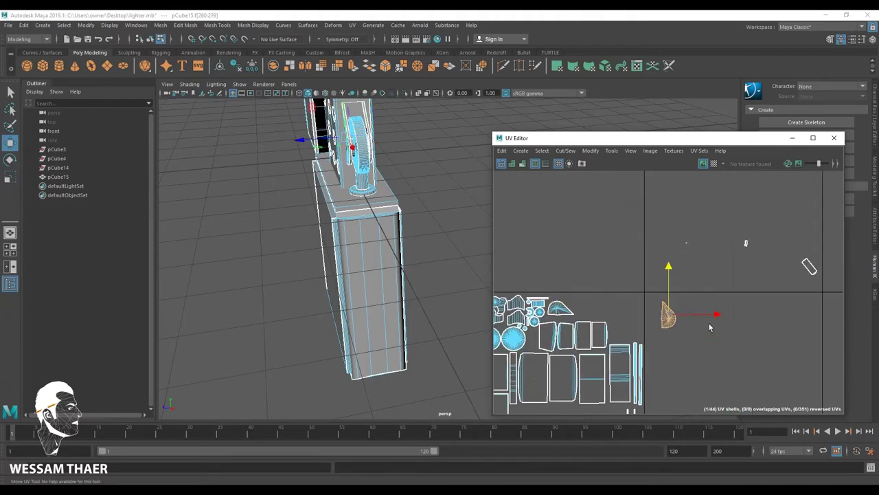
key("ctrl+z")
key("ctrl+z")
key("ctrl+z")
key("ctrl+z")
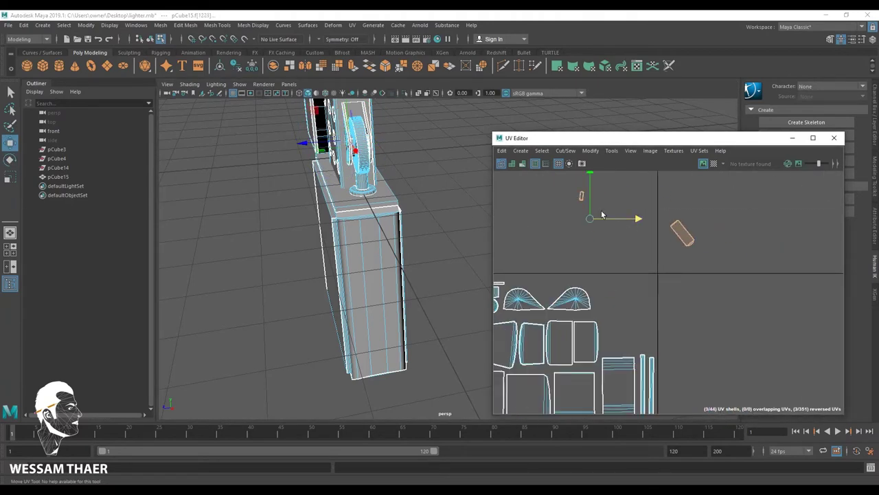
key("ctrl+z")
key("ctrl+z")
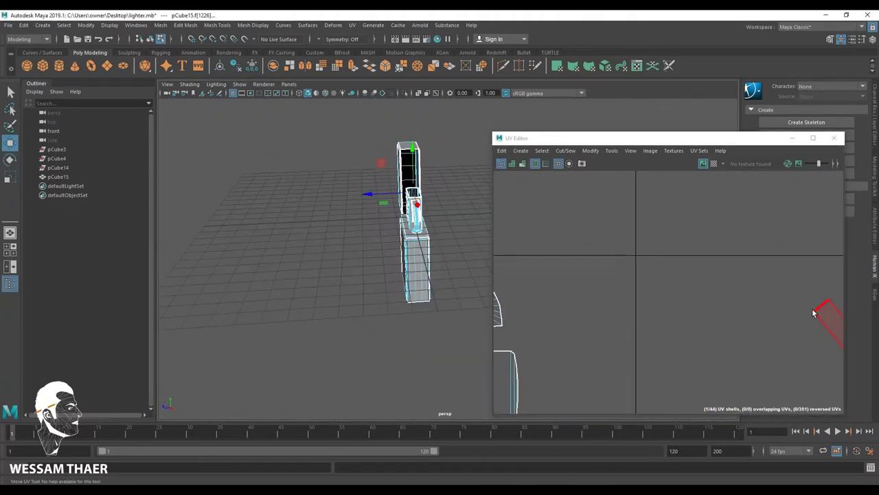
key("ctrl+z")
key("e")
key("ctrl+z")
key("ctrl+z")
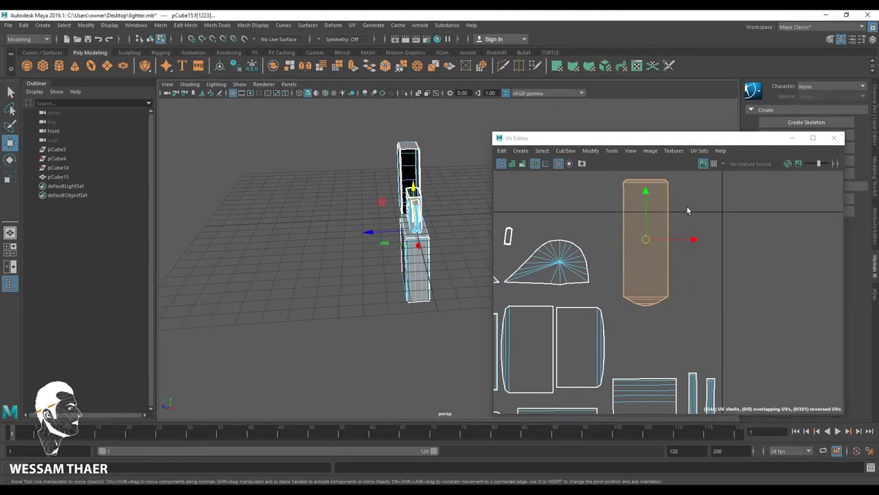
key("ctrl+z")
key("ctrl+z")
key("ctrl+z")
key("ctrl+z")
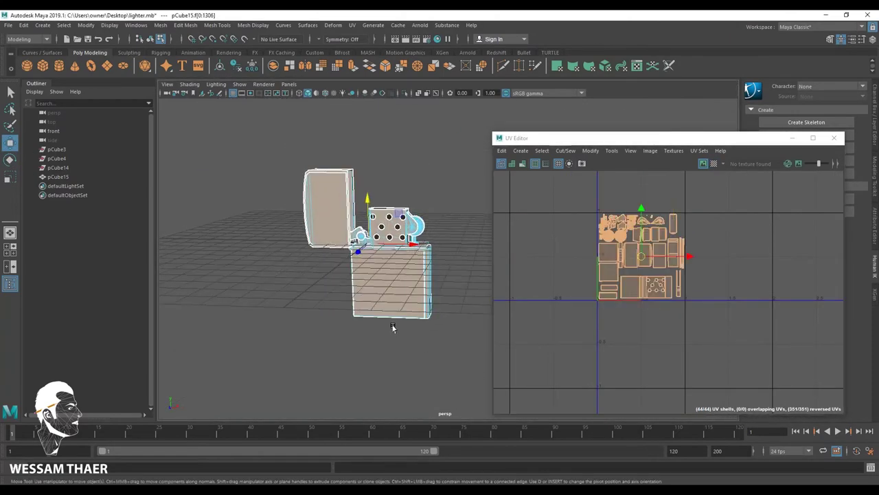
key("ctrl+z")
key("ctrl+z")
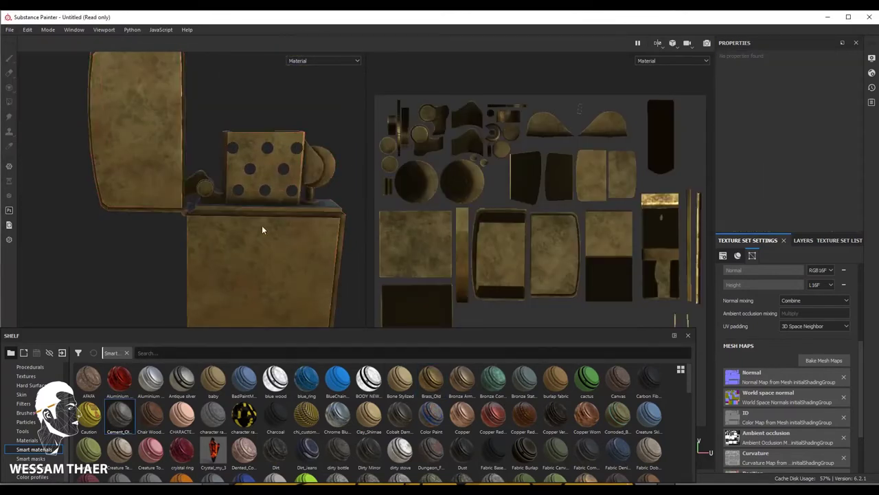
Apply the Steel Ruined smart material to the lighter as a new layer
scroll(523, 454, "down", 10)
scroll(522, 453, "down", 5)
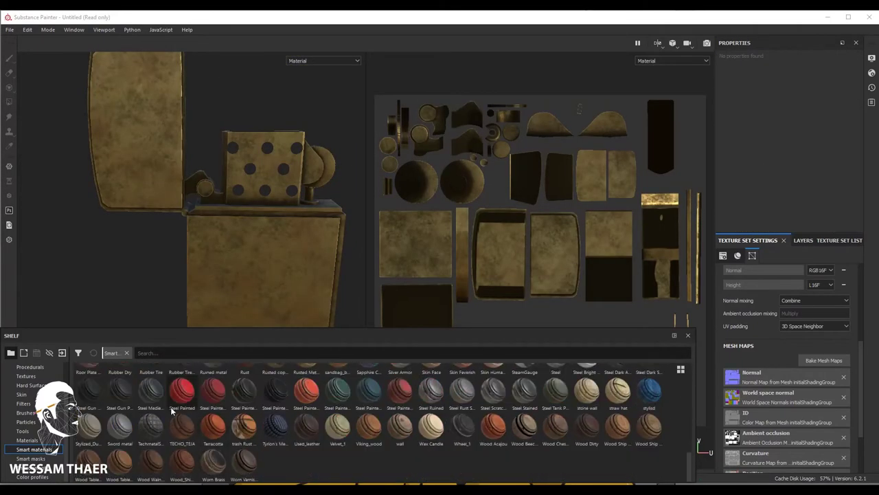
left_click_drag(431, 392, 264, 307)
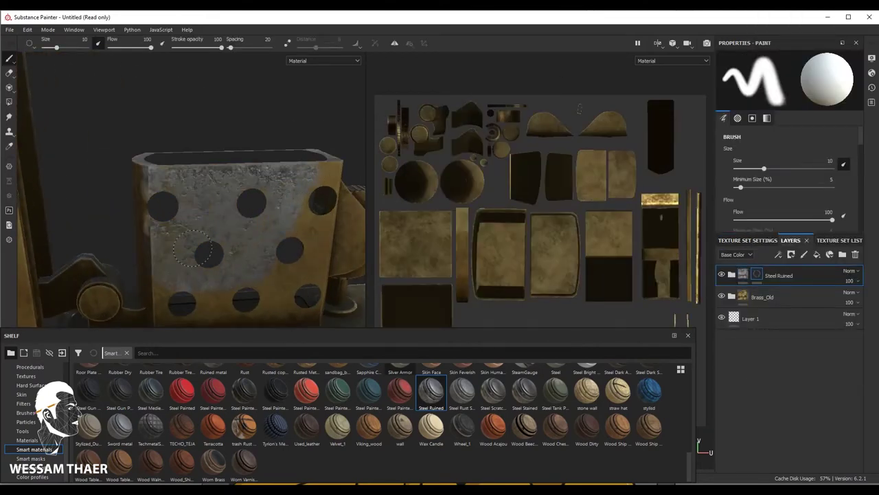
Orbit and zoom around the perforated steel insert, the lower lighter body and the open lid
left_click_drag(317, 203, 213, 155, "alt")
scroll(170, 204, "up", 5)
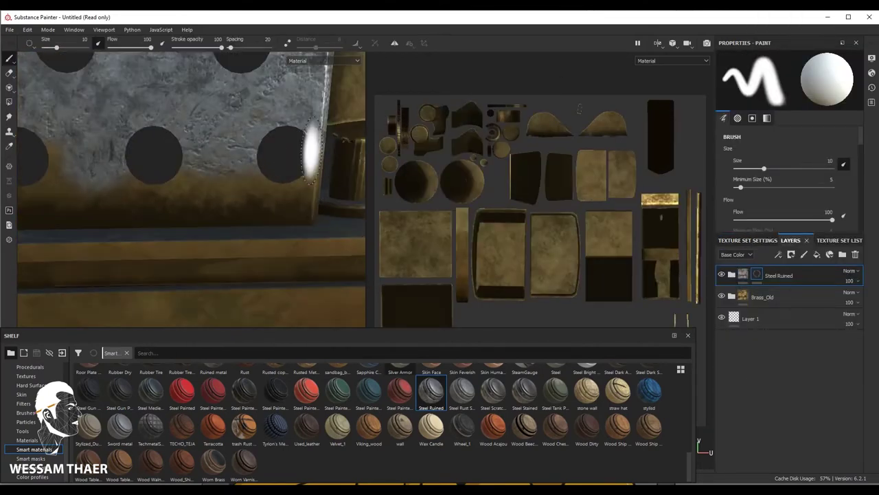
left_click_drag(254, 213, 94, 106, "alt")
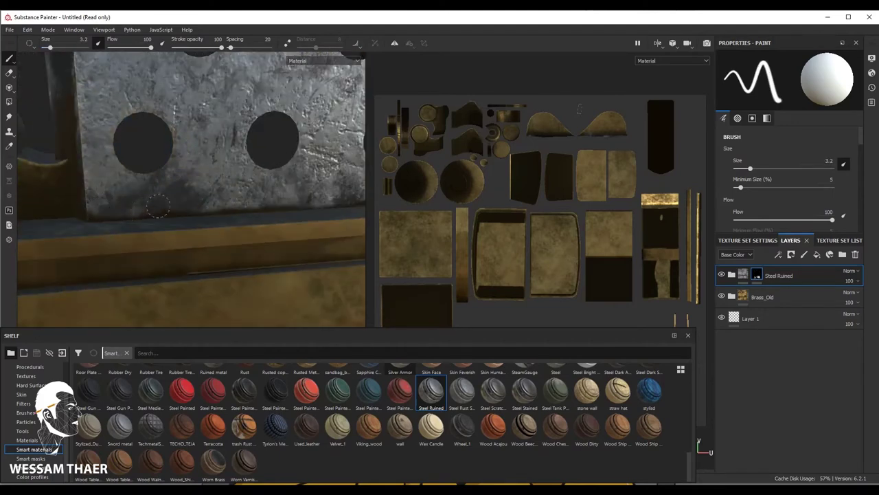
left_click_drag(158, 204, 157, 270, "alt")
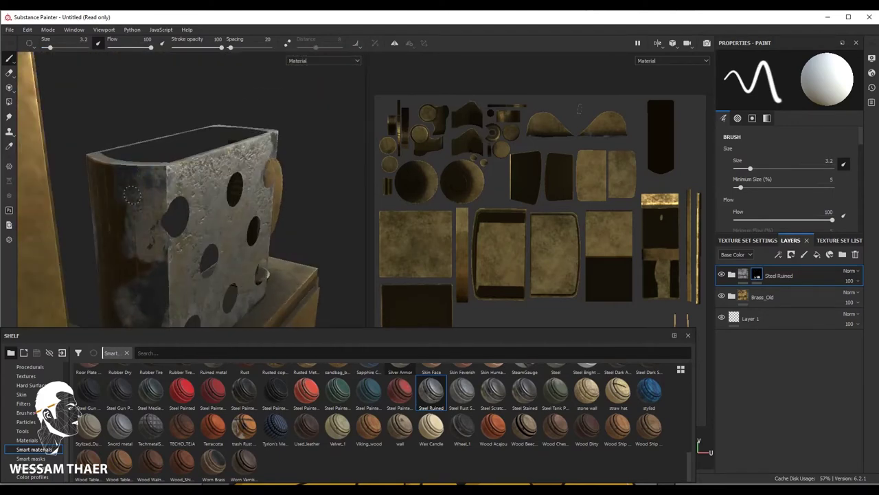
left_click_drag(132, 196, 146, 138, "alt")
scroll(145, 122, "up", 3)
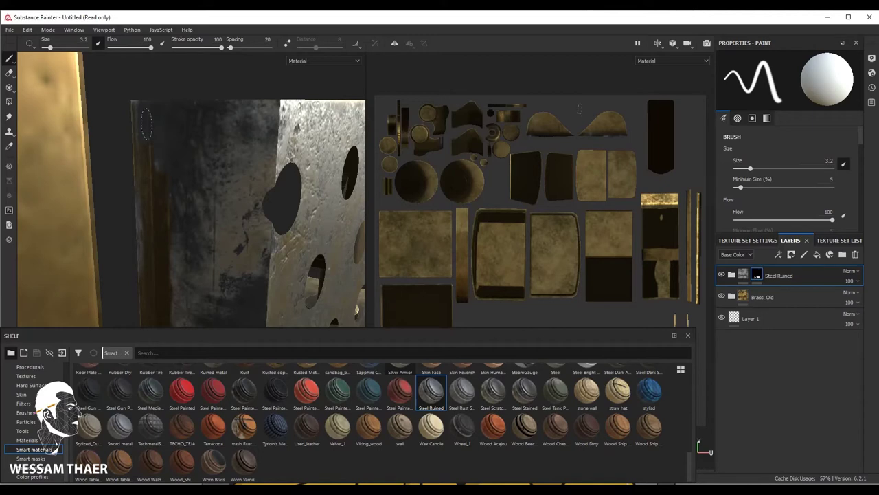
left_click_drag(147, 124, 189, 196, "alt")
mouse_move(164, 275)
left_mouse_down("alt")
mouse_move(155, 215)
mouse_move(170, 164)
left_mouse_up("alt")
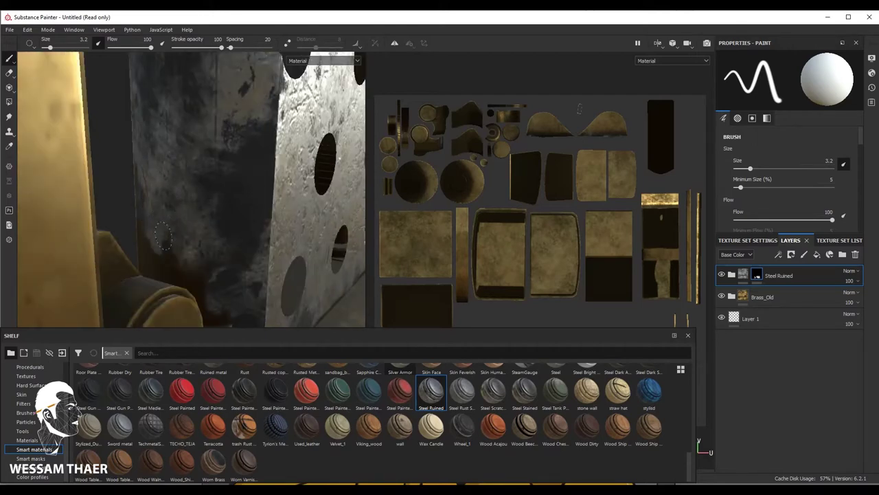
mouse_move(163, 237)
left_mouse_down("alt")
mouse_move(173, 210)
mouse_move(207, 222)
left_mouse_up("alt")
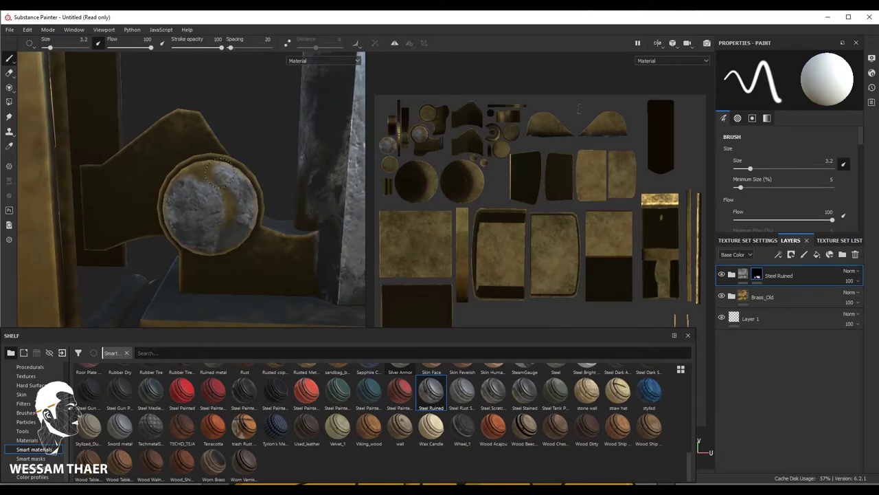
mouse_move(218, 199)
left_mouse_down("alt")
mouse_move(206, 255)
mouse_move(155, 277)
mouse_move(195, 275)
mouse_move(164, 258)
mouse_move(249, 304)
mouse_move(292, 282)
left_mouse_up("alt")
scroll(293, 282, "up", 3)
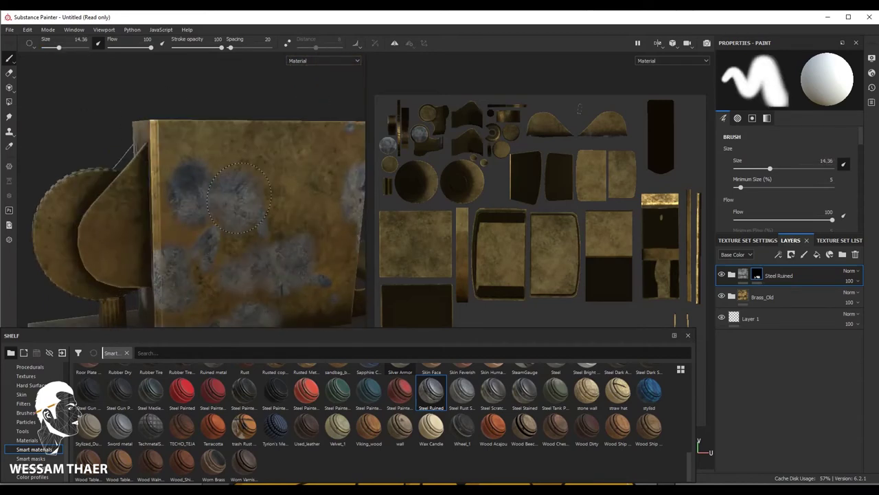
Orbit and zoom around the insert to inspect its side and front faces
mouse_move(305, 131)
left_mouse_down("alt")
mouse_move(239, 192)
mouse_move(167, 128)
left_mouse_up("alt")
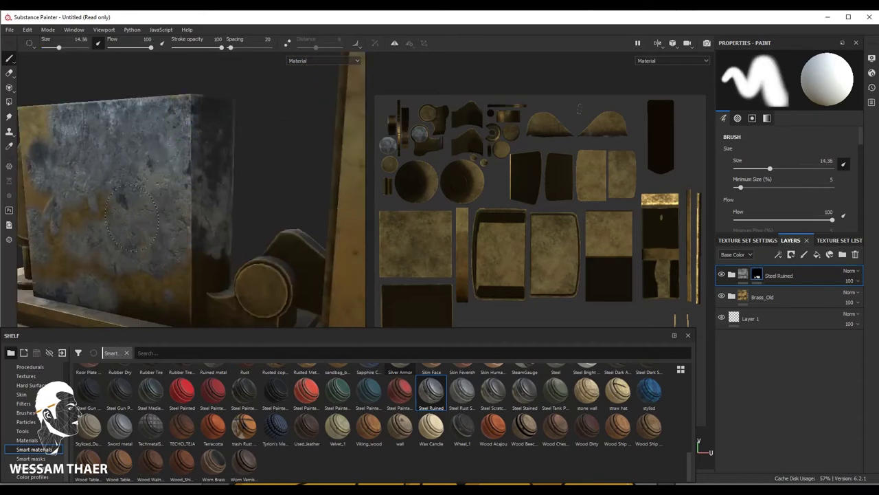
left_click_drag(132, 217, 209, 137, "alt")
left_click_drag(117, 113, 167, 219, "alt")
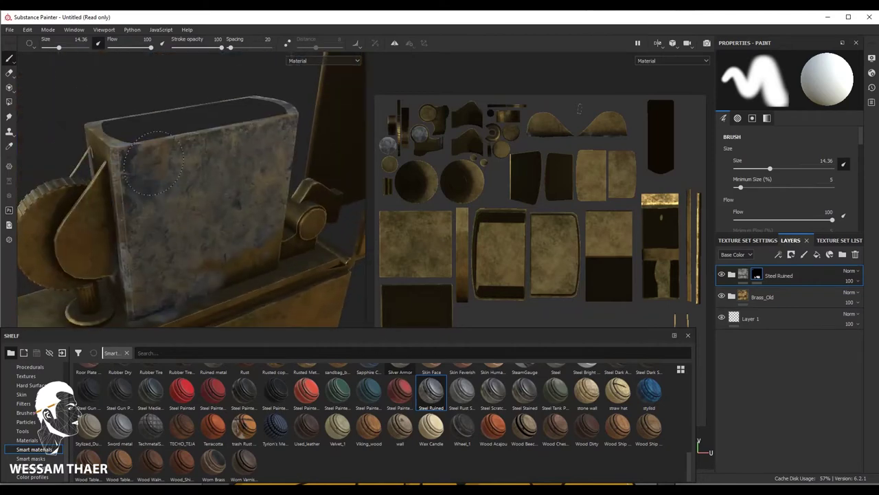
left_click_drag(179, 165, 167, 186, "alt")
scroll(167, 186, "up", 3)
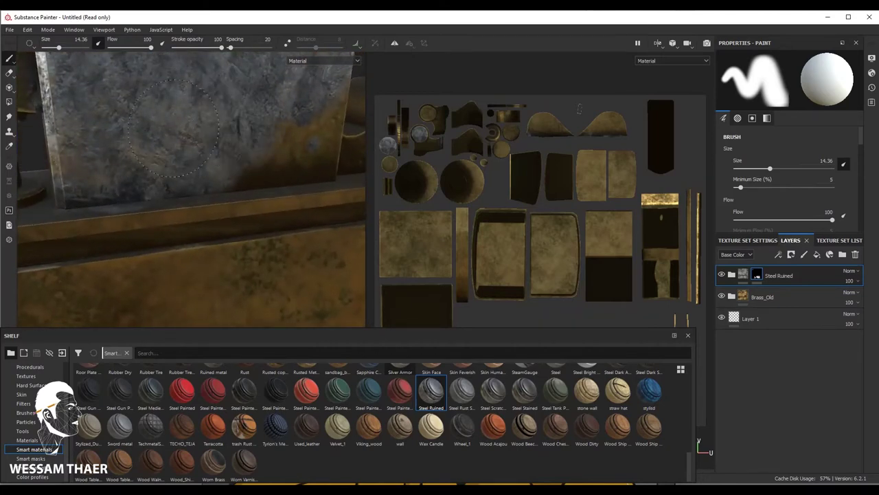
left_click_drag(142, 137, 197, 152, "alt")
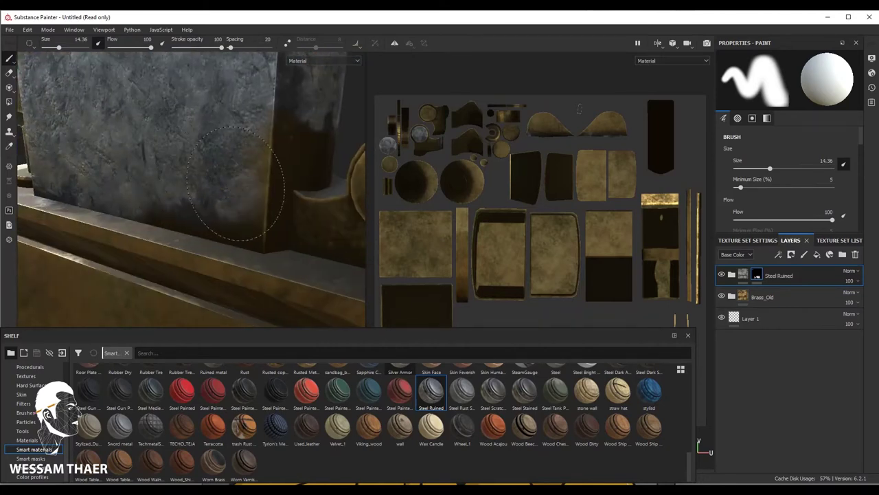
scroll(158, 171, "down", 4)
left_click_drag(158, 202, 110, 206, "alt")
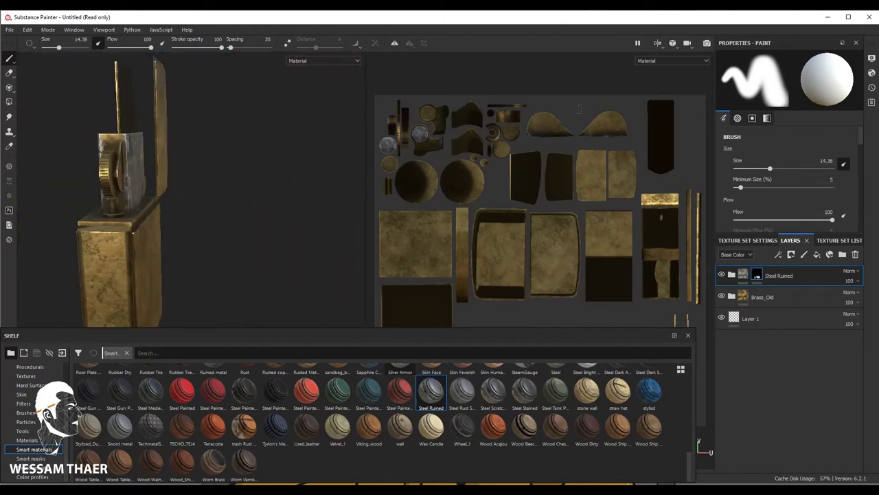
scroll(107, 192, "up", 5)
Inspect the holed chimney plate and gear, then paint ruined steel onto the hinge cap
mouse_move(163, 216)
left_mouse_down("alt")
mouse_move(137, 196)
mouse_move(163, 249)
mouse_move(179, 261)
left_mouse_up("alt")
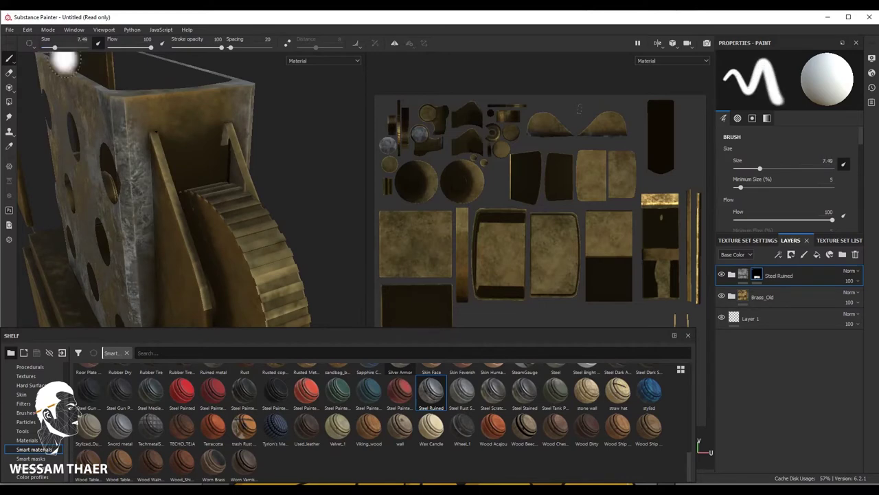
mouse_move(158, 103)
left_mouse_down("alt")
mouse_move(144, 167)
mouse_move(147, 153)
mouse_move(178, 155)
left_mouse_up("alt")
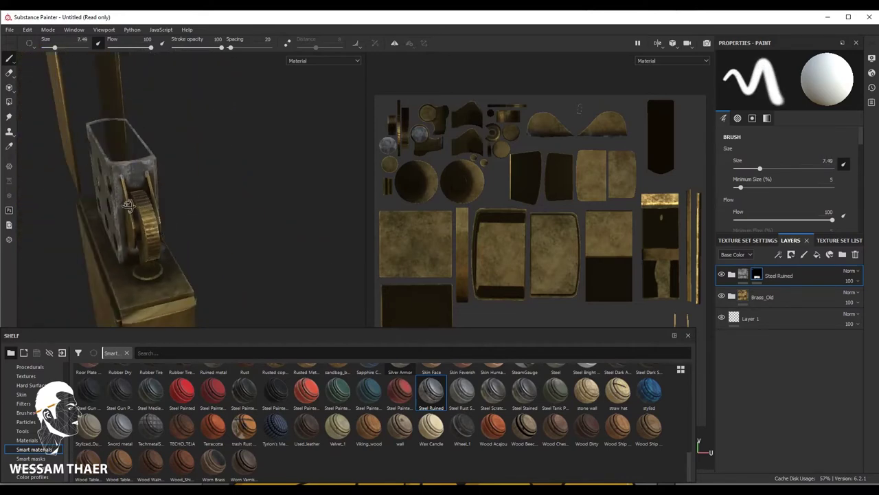
scroll(207, 161, "up", 3)
scroll(193, 206, "up", 3)
left_click_drag(192, 206, 177, 247, "alt")
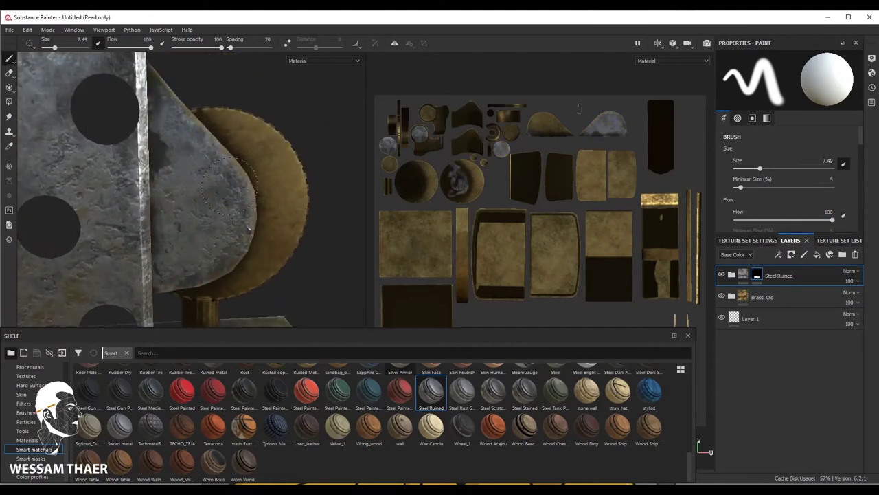
mouse_move(172, 111)
left_mouse_down("alt")
mouse_move(189, 236)
mouse_move(212, 235)
mouse_move(138, 252)
mouse_move(188, 245)
mouse_move(216, 221)
left_mouse_up("alt")
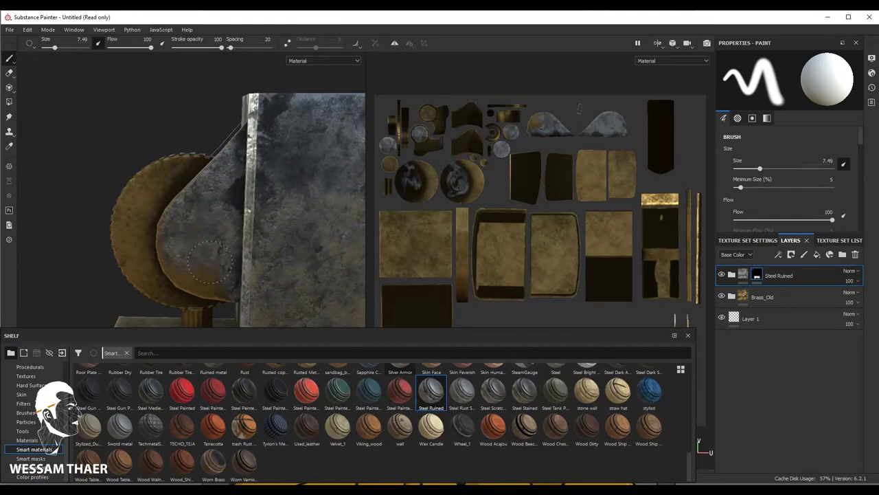
mouse_move(168, 215)
left_mouse_down("alt")
mouse_move(214, 236)
mouse_move(130, 224)
mouse_move(216, 233)
mouse_move(196, 205)
mouse_move(151, 184)
mouse_move(198, 199)
mouse_move(177, 193)
mouse_move(182, 172)
left_mouse_up("alt")
left_click(182, 172)
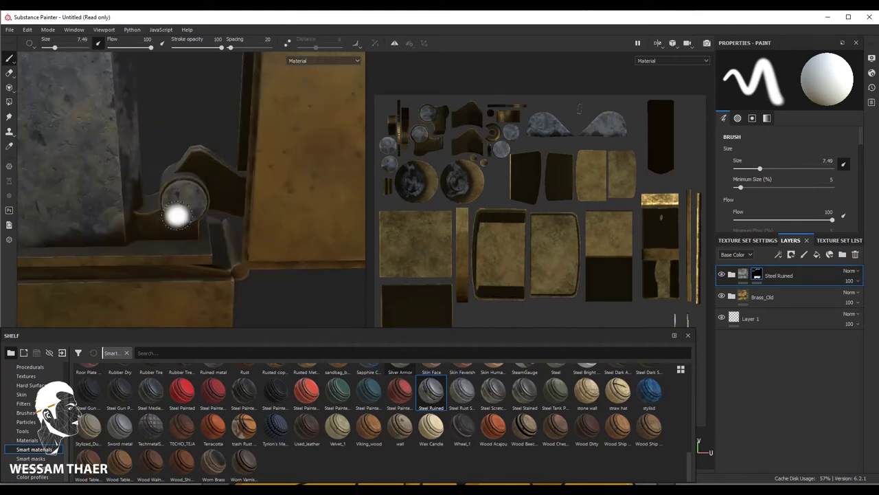
Try the Steel Gun Painted and matt 36 materials, then delete the unwanted top layer
scroll(171, 187, "down", 5)
left_click_drag(171, 187, 206, 206, "alt")
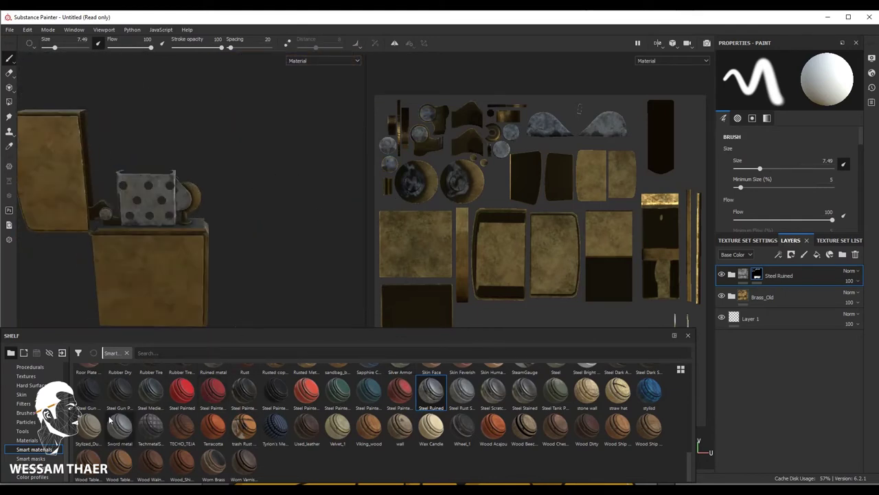
mouse_move(117, 395)
left_mouse_down()
mouse_move(153, 222)
mouse_move(189, 202)
mouse_move(110, 240)
mouse_move(87, 238)
mouse_move(242, 294)
left_mouse_up()
scroll(183, 396, "up", 3)
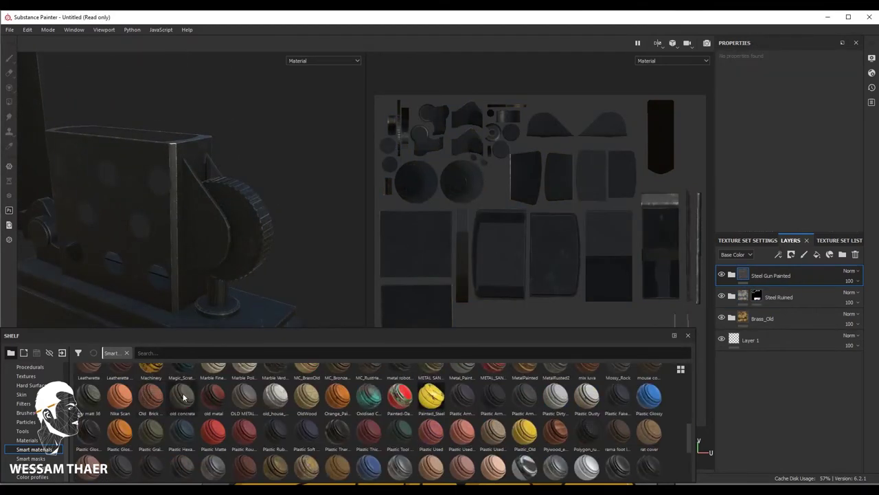
mouse_move(93, 395)
left_mouse_down()
mouse_move(167, 228)
mouse_move(153, 233)
mouse_move(200, 218)
left_mouse_up()
key("Delete")
key("1")
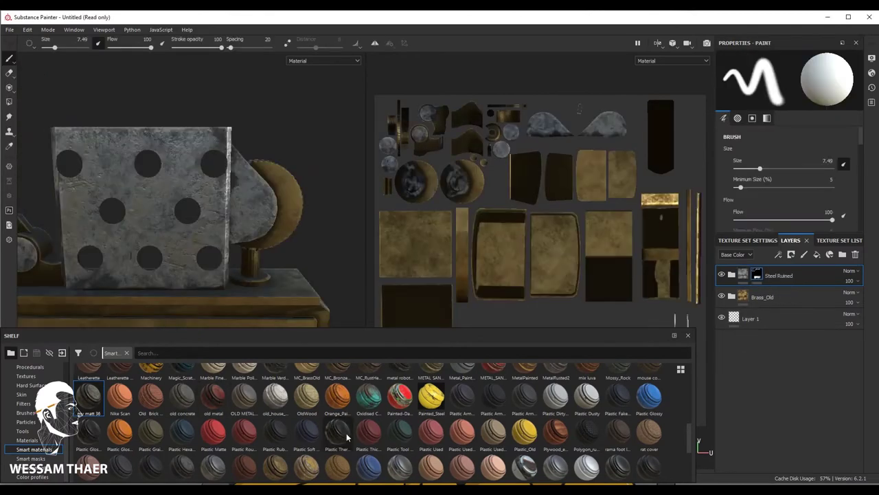
Add Steel Gun Painted as the new top layer and bring up its mask options
scroll(349, 437, "up", 3)
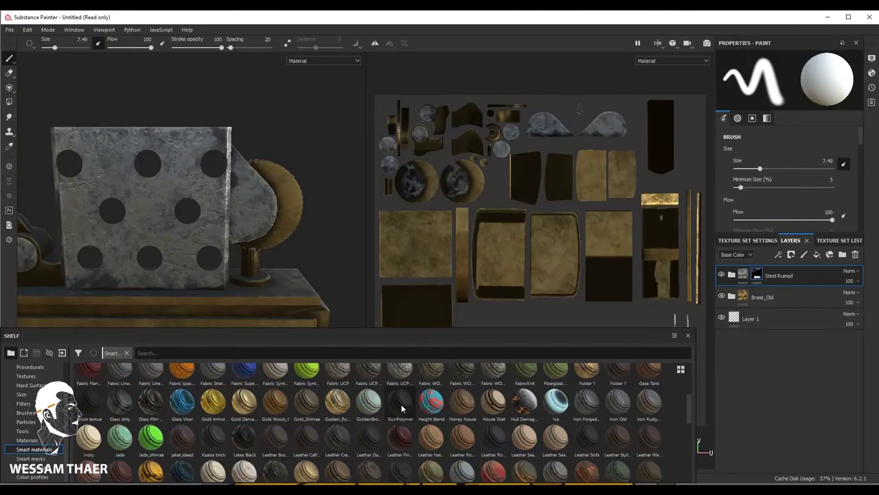
scroll(412, 409, "up", 5)
scroll(618, 398, "down", 3)
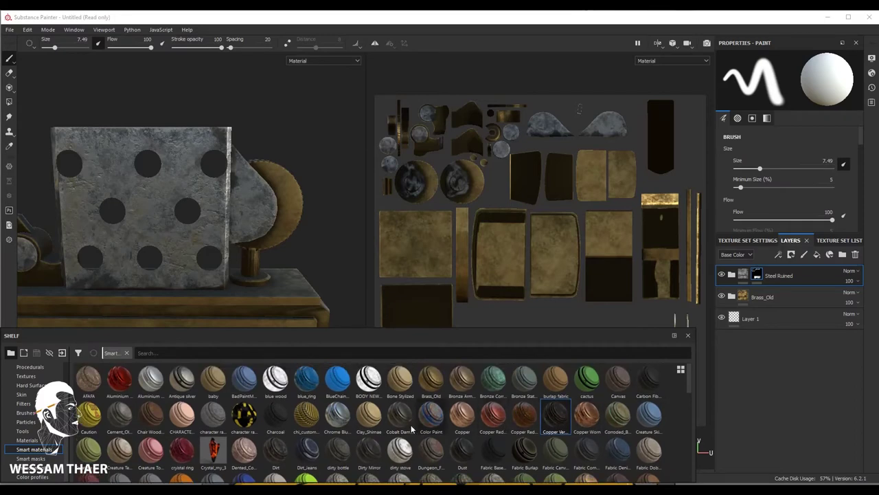
scroll(446, 412, "down", 3)
scroll(275, 426, "down", 3)
scroll(144, 447, "down", 3)
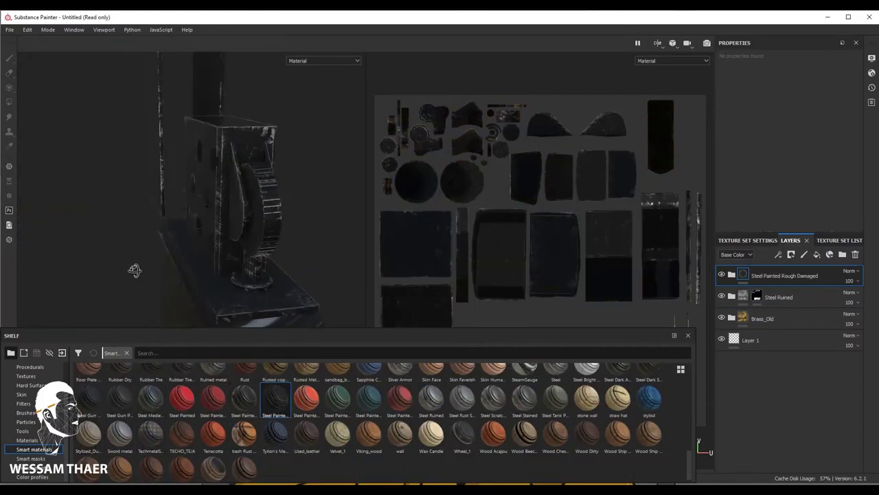
left_click_drag(123, 409, 197, 255)
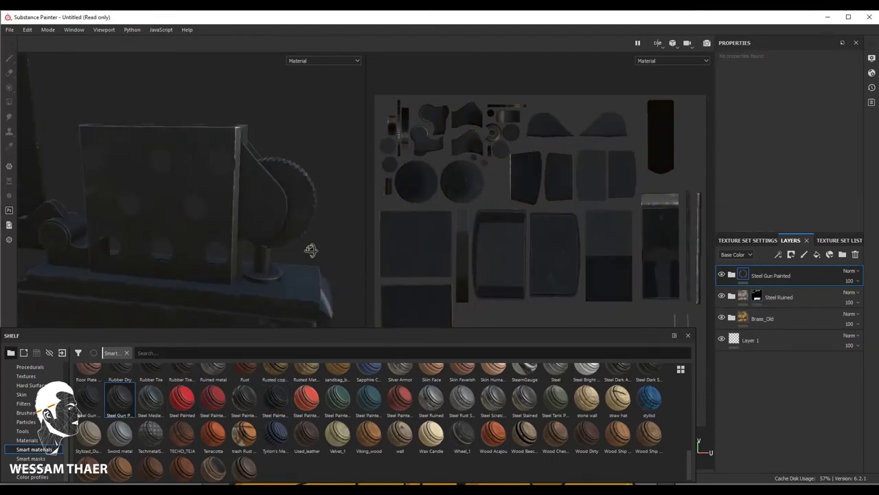
right_click(775, 268)
left_click(790, 53)
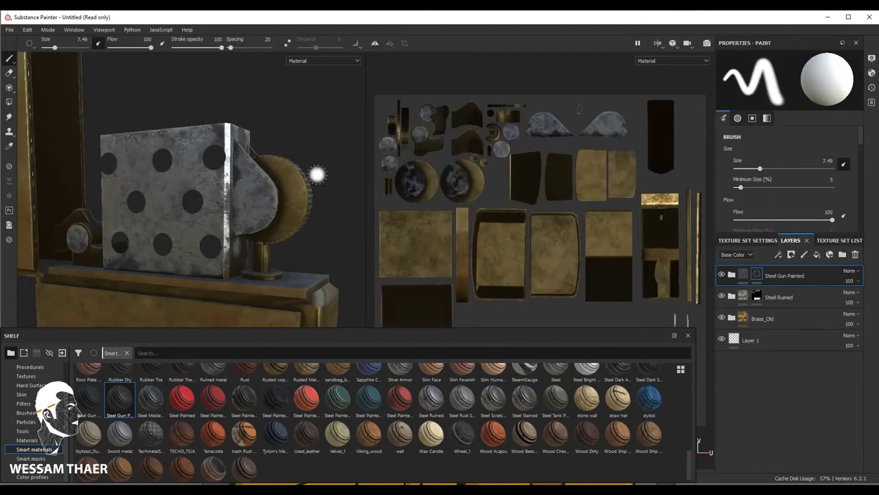
scroll(312, 207, "up", 5)
left_click_drag(318, 241, 252, 184)
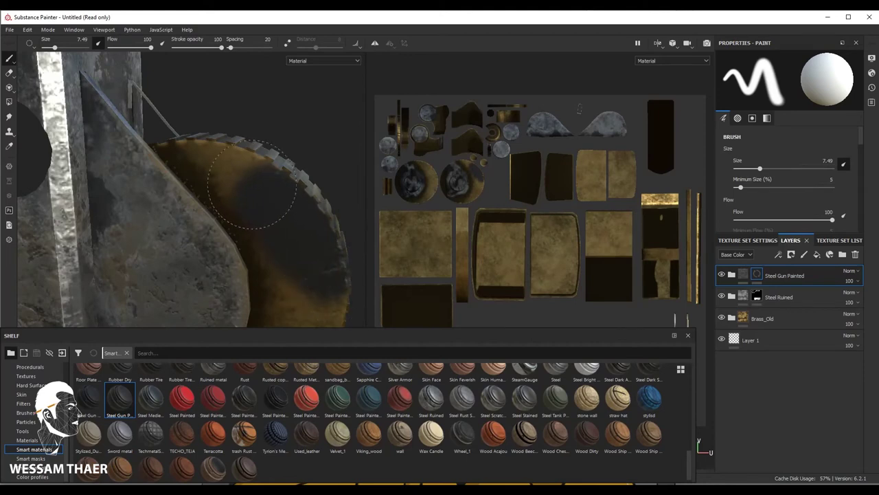
left_click_drag(301, 200, 286, 177, "alt")
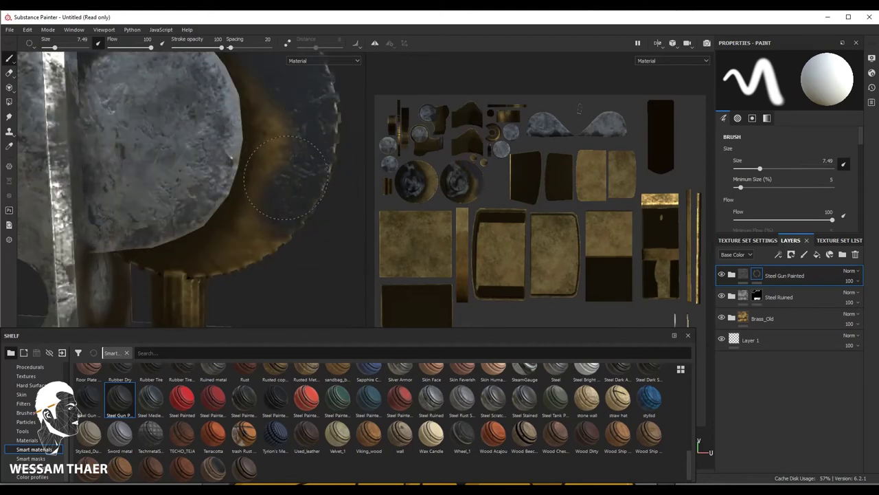
left_click_drag(237, 250, 234, 178, "alt")
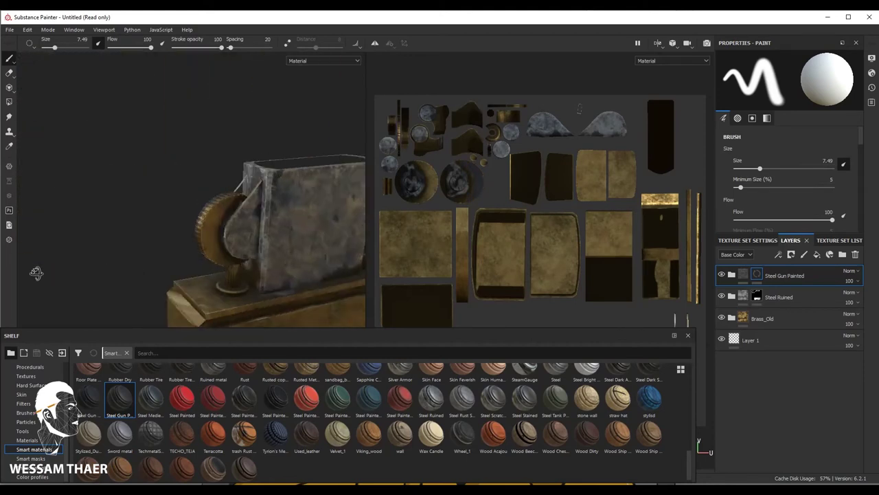
left_click_drag(233, 236, 249, 258, "alt")
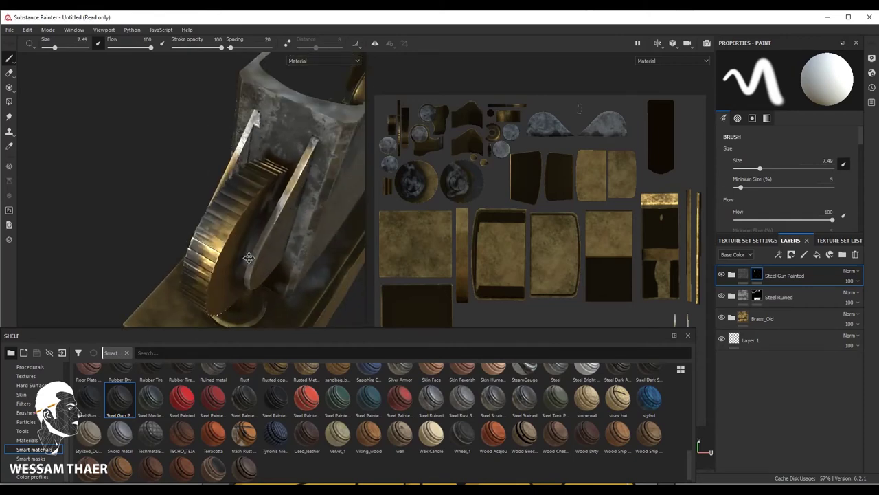
left_click_drag(206, 289, 249, 152, "alt")
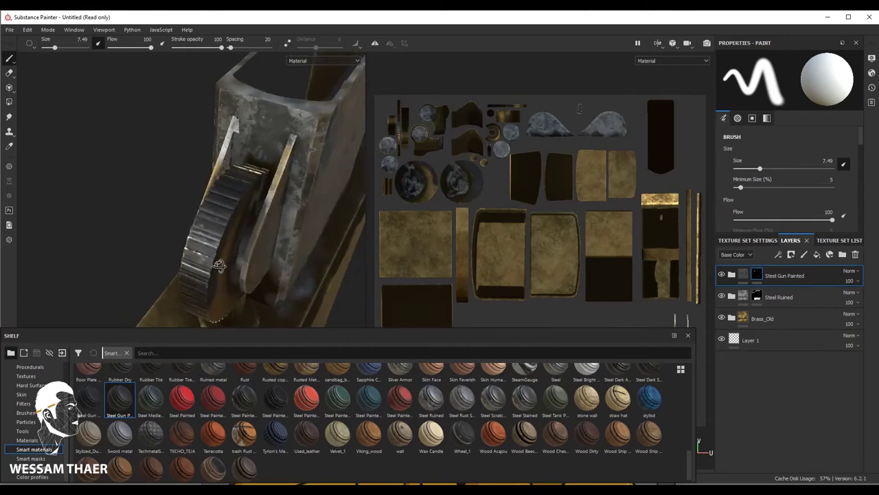
left_click_drag(242, 240, 237, 226, "alt")
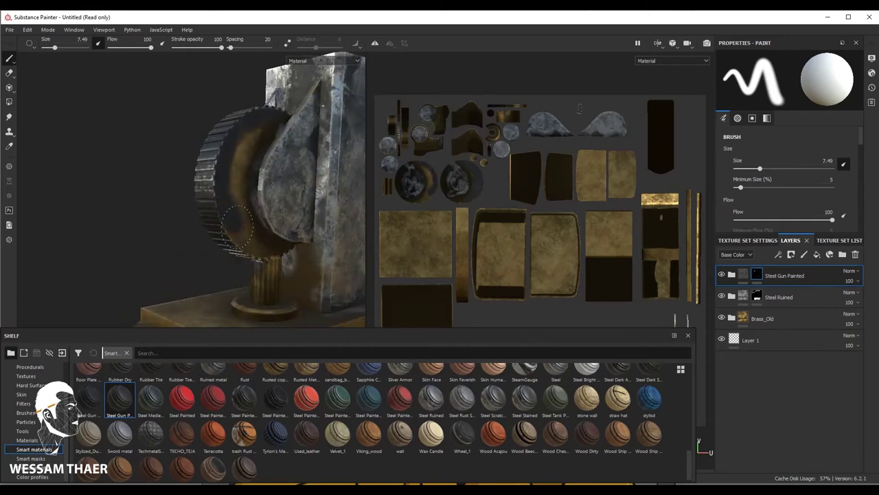
left_click_drag(240, 193, 256, 246, "alt")
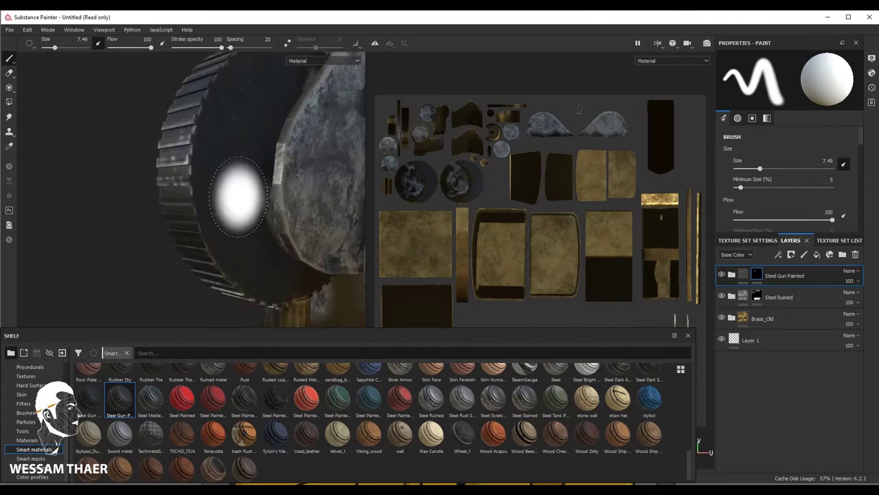
mouse_move(246, 199)
left_mouse_down("alt")
mouse_move(202, 236)
mouse_move(195, 227)
mouse_move(262, 180)
mouse_move(227, 168)
mouse_move(232, 147)
left_mouse_up("alt")
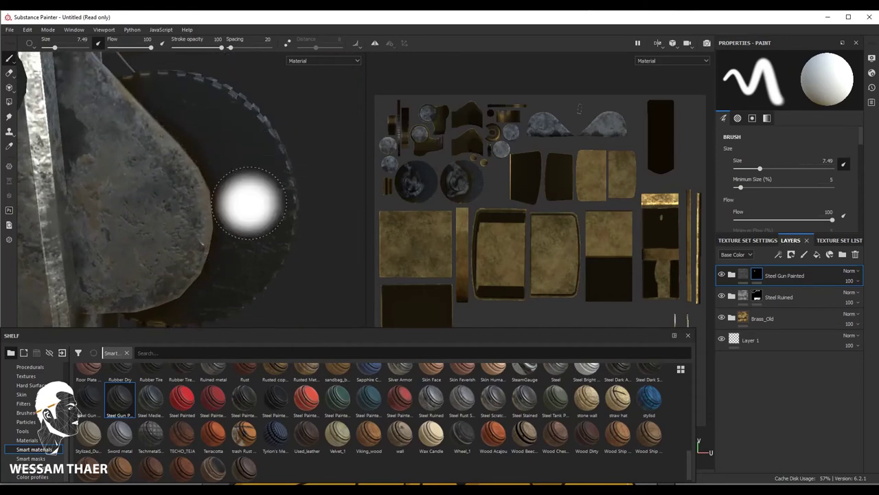
mouse_move(249, 201)
left_mouse_down("alt")
mouse_move(178, 221)
mouse_move(197, 281)
mouse_move(198, 239)
mouse_move(215, 235)
mouse_move(225, 162)
left_mouse_up("alt")
scroll(225, 161, "up", 3)
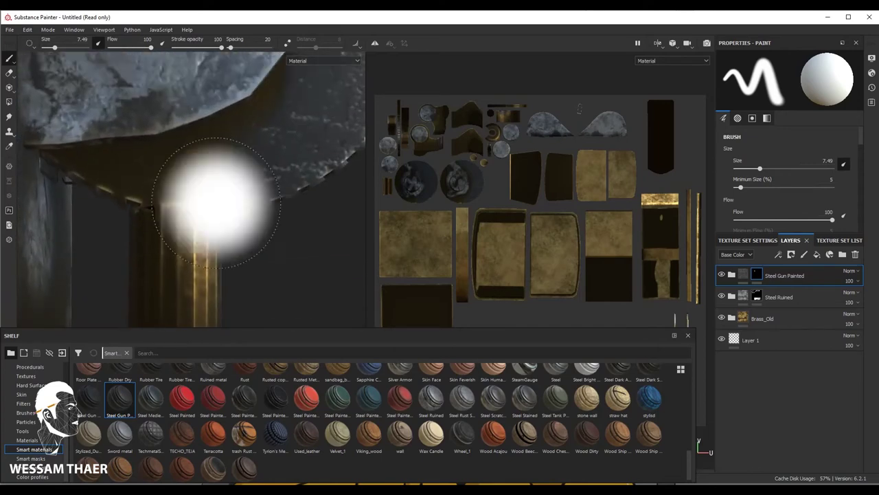
left_click_drag(54, 47, 55, 47)
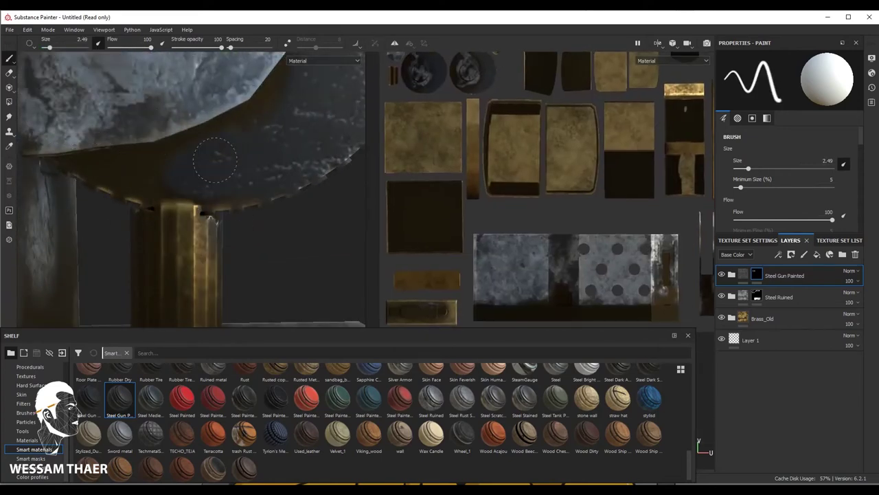
mouse_move(269, 110)
left_mouse_down("alt")
mouse_move(232, 196)
mouse_move(265, 78)
left_mouse_up("alt")
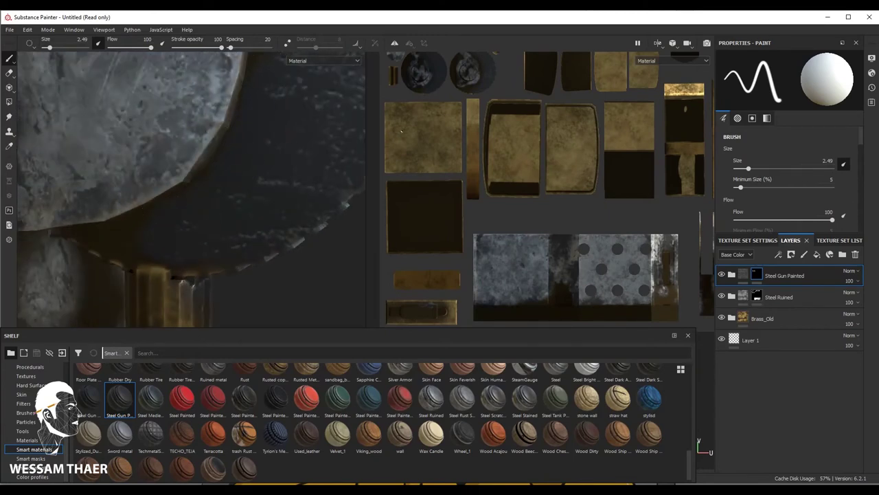
left_click_drag(218, 235, 238, 229, "alt")
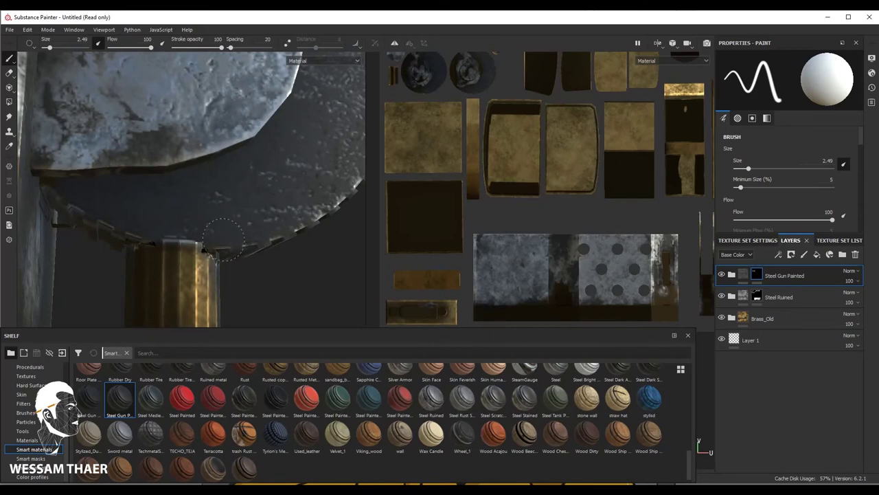
mouse_move(204, 250)
left_mouse_down("alt")
mouse_move(122, 280)
mouse_move(310, 232)
mouse_move(200, 229)
left_mouse_up("alt")
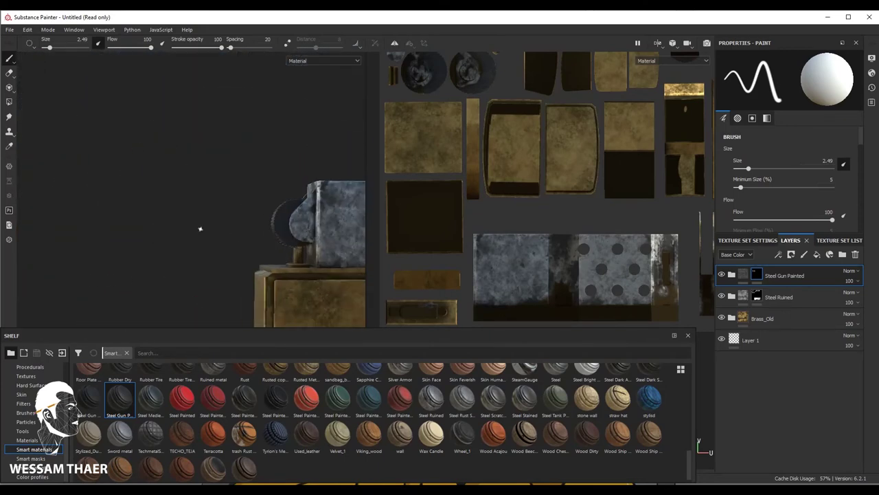
key("f")
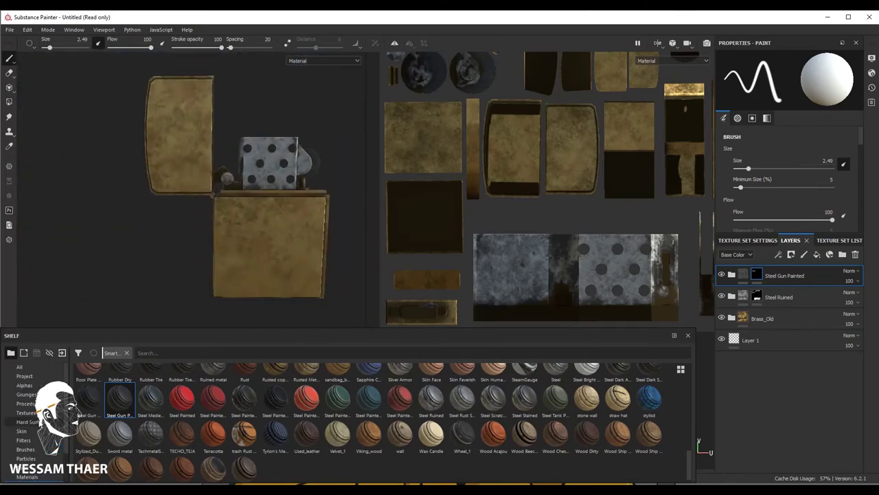
Load the Medieval Flower Simple alpha onto the brush and enlarge it to 78.18
left_click(34, 387)
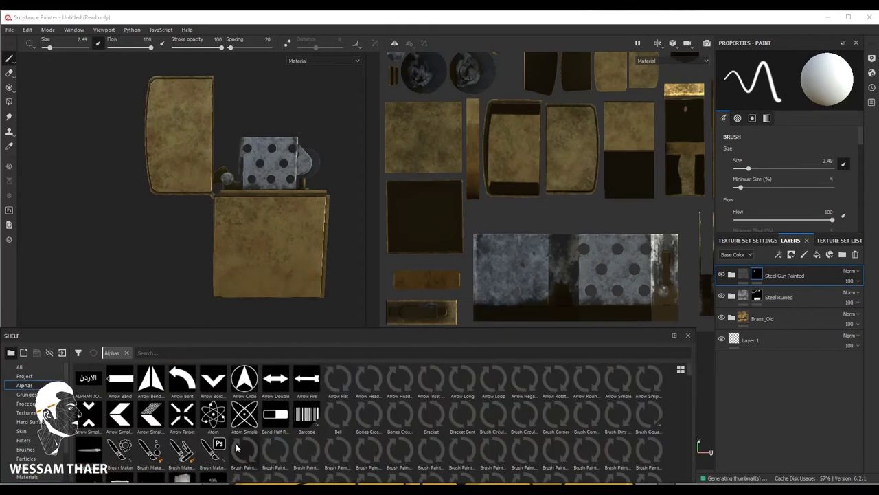
scroll(460, 431, "down", 3)
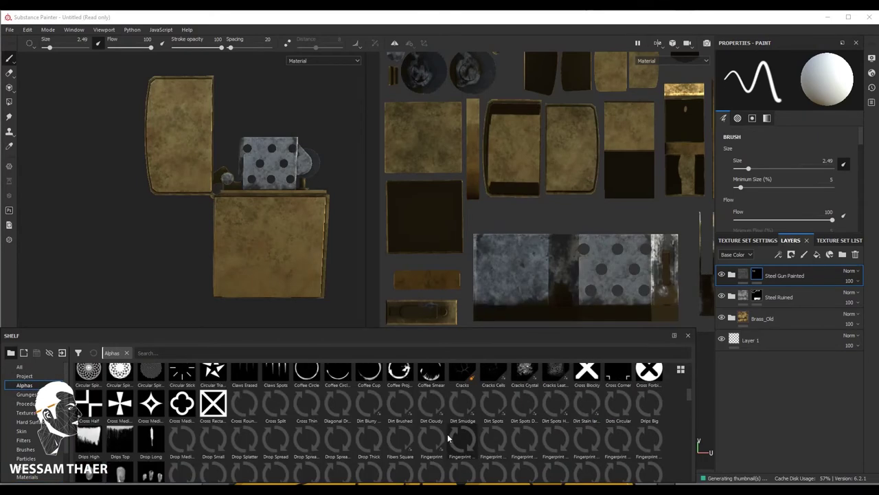
scroll(440, 436, "down", 3)
scroll(405, 440, "down", 3)
scroll(364, 441, "down", 3)
scroll(364, 432, "down", 5)
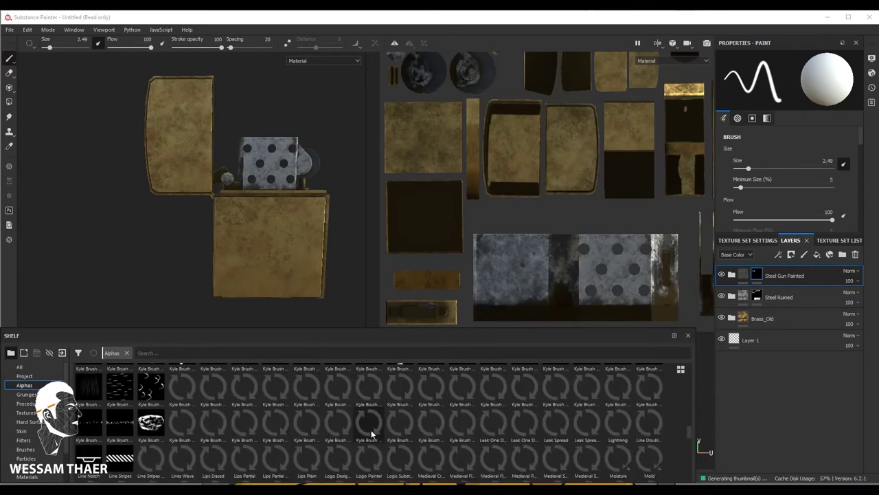
left_click(505, 464)
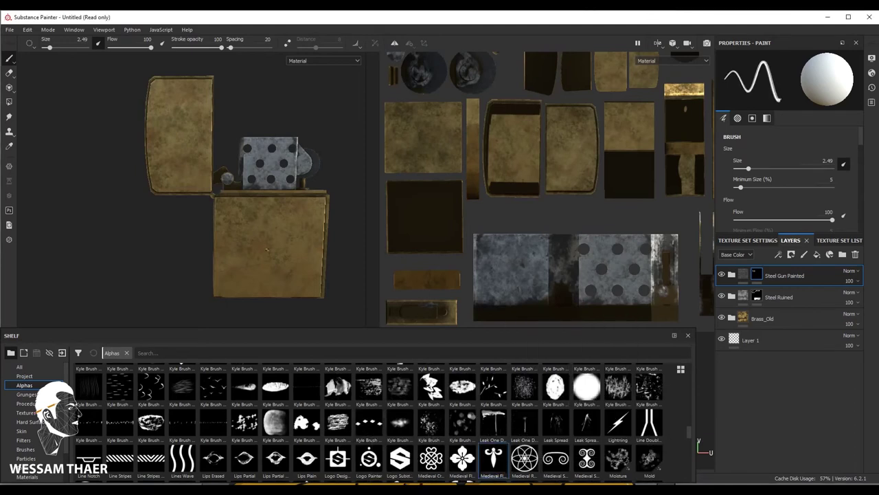
left_click(73, 47)
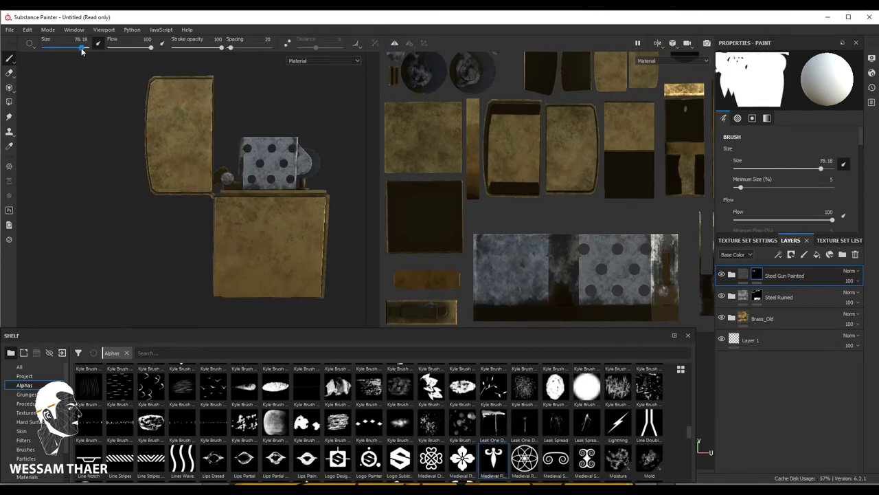
Test-stamp the flower emblem on the lighter body, then check the front and side views
left_click(256, 237)
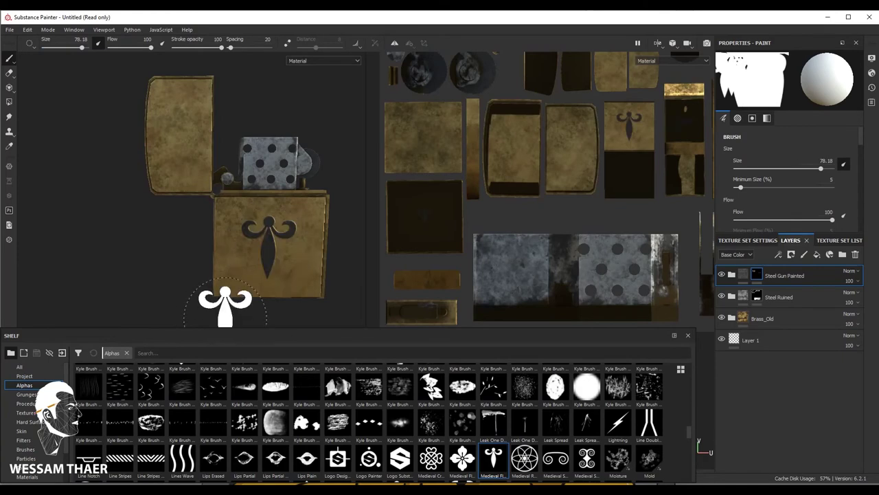
scroll(227, 282, "up", 2)
mouse_move(251, 282)
left_mouse_down("alt")
mouse_move(338, 291)
mouse_move(192, 285)
left_mouse_up("alt")
scroll(254, 237, "up", 3)
scroll(206, 220, "down", 2)
scroll(216, 240, "up", 3)
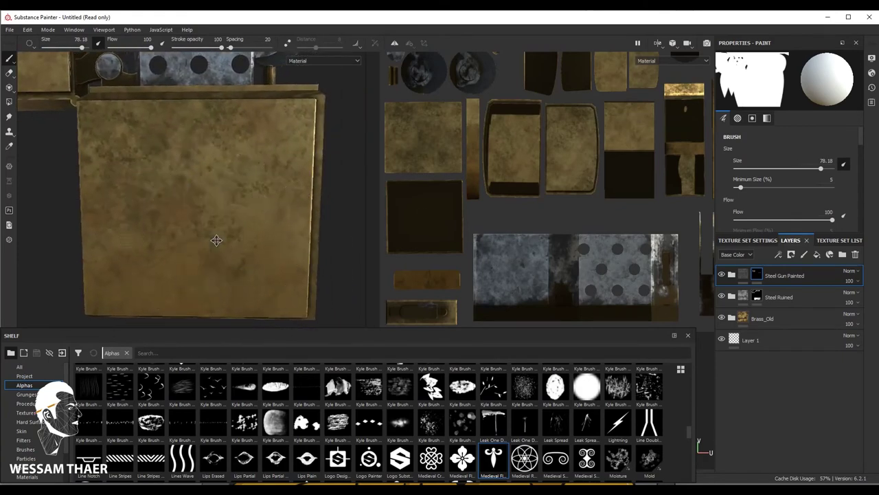
scroll(207, 236, "down", 4)
mouse_move(206, 236)
left_mouse_down("alt")
mouse_move(346, 258)
mouse_move(265, 255)
mouse_move(222, 275)
left_mouse_up("alt")
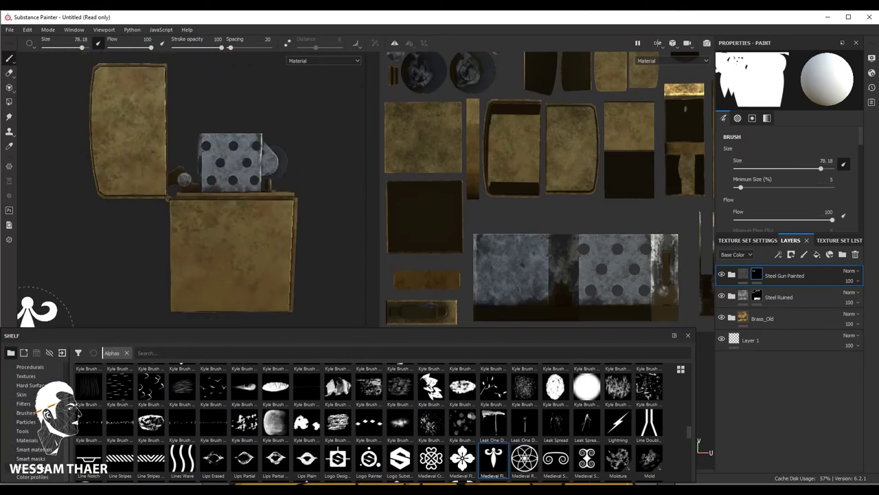
Switch the shelf back to Smart materials and select the Sword metal material
left_click(39, 449)
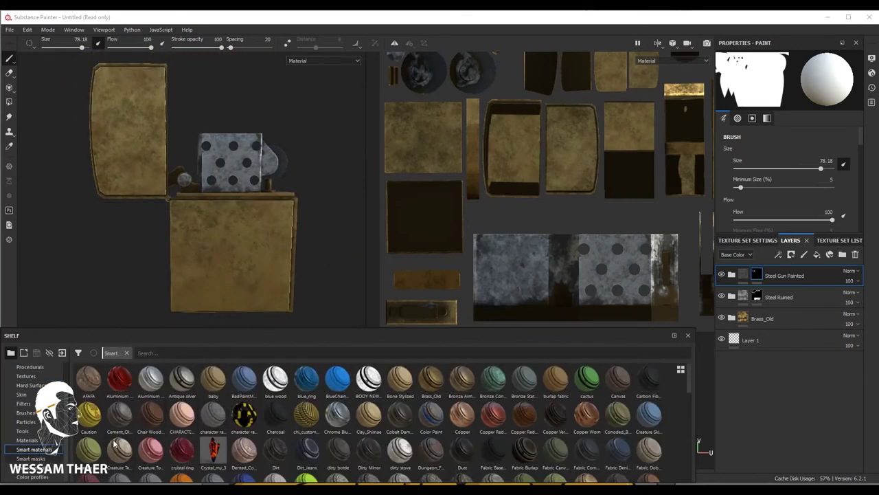
key("Down")
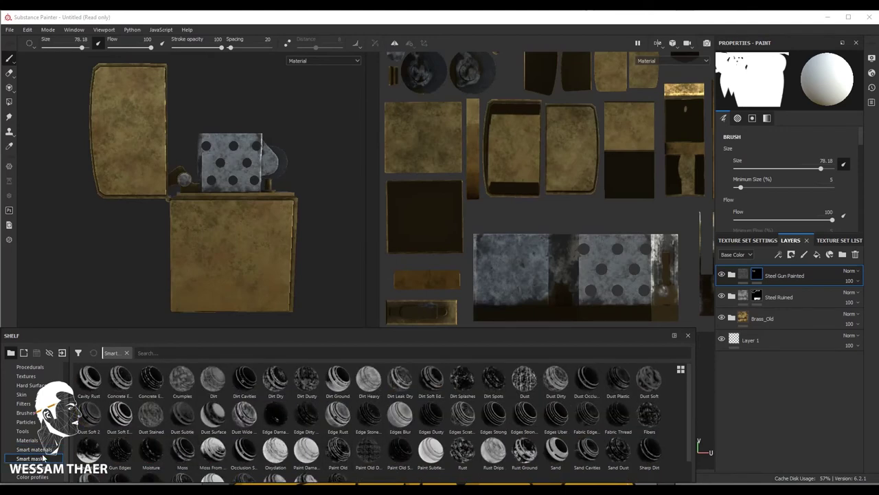
left_click(41, 449)
mouse_move(431, 445)
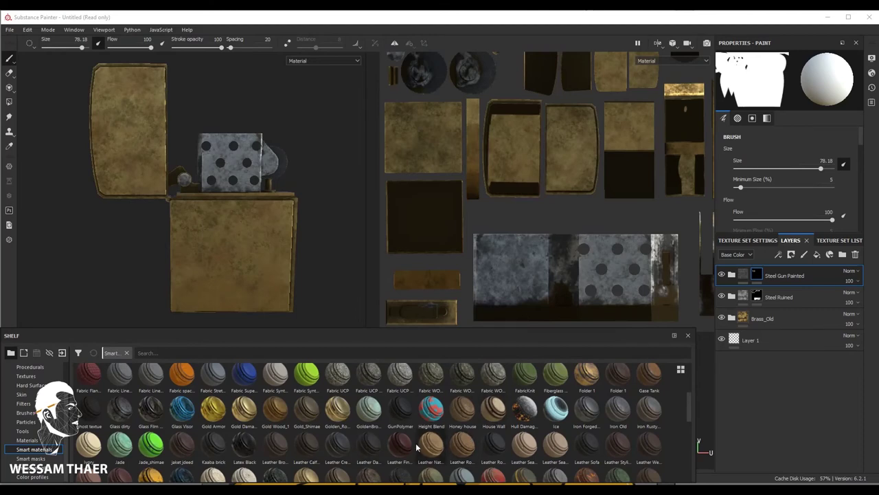
scroll(206, 426, "down", 3)
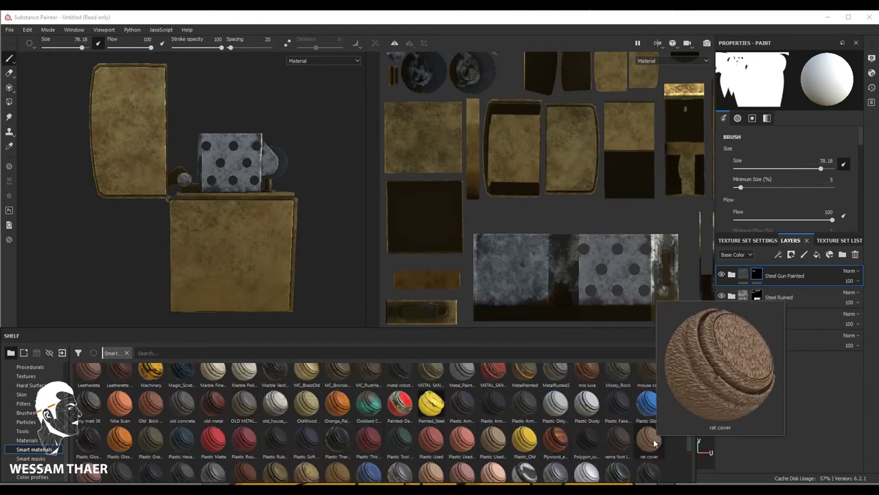
scroll(549, 441, "down", 5)
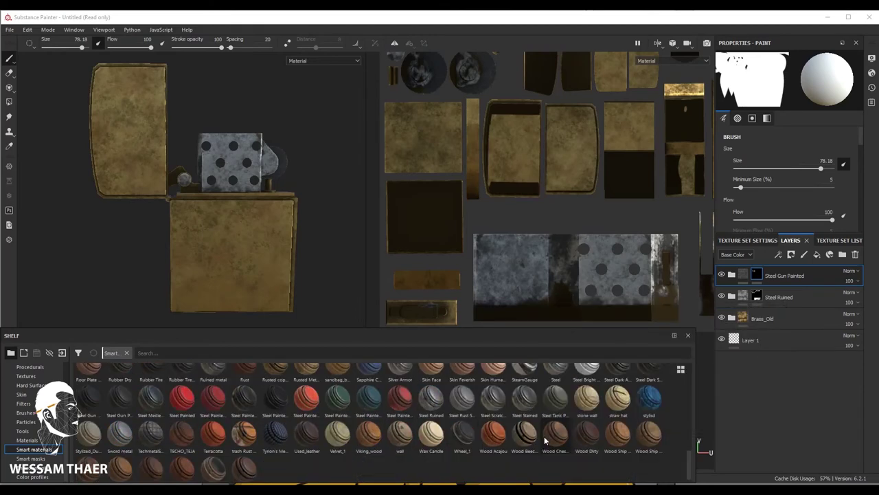
left_click(120, 433)
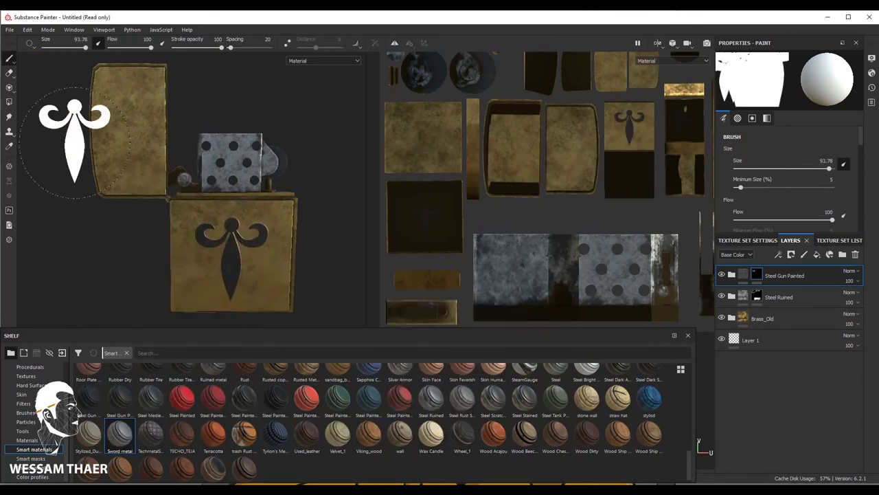
Stamp the dark fleur emblem once on the case front, then orbit to check it
left_click_drag(78, 138, 124, 158, "alt")
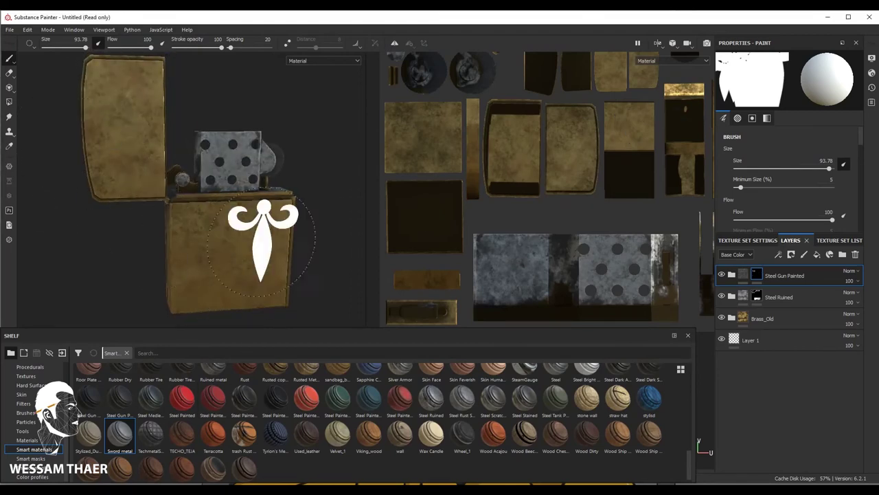
right_click_drag(195, 271, 197, 238, "alt")
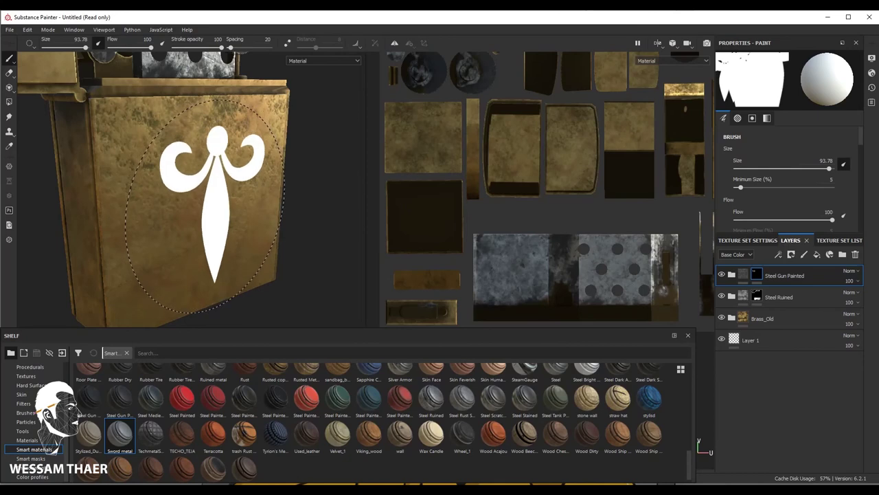
left_click(213, 206)
mouse_move(193, 228)
right_mouse_down("alt")
mouse_move(210, 264)
mouse_move(197, 242)
right_mouse_up("alt")
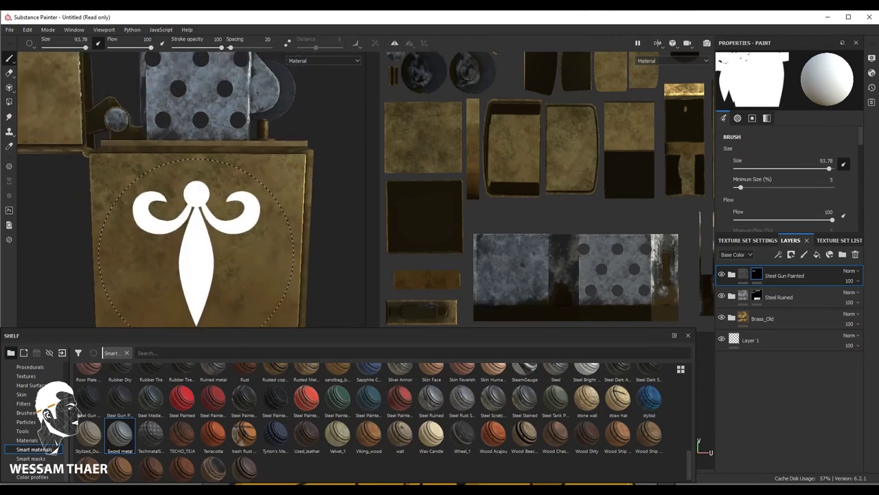
middle_click_drag(198, 242, 205, 207, "alt")
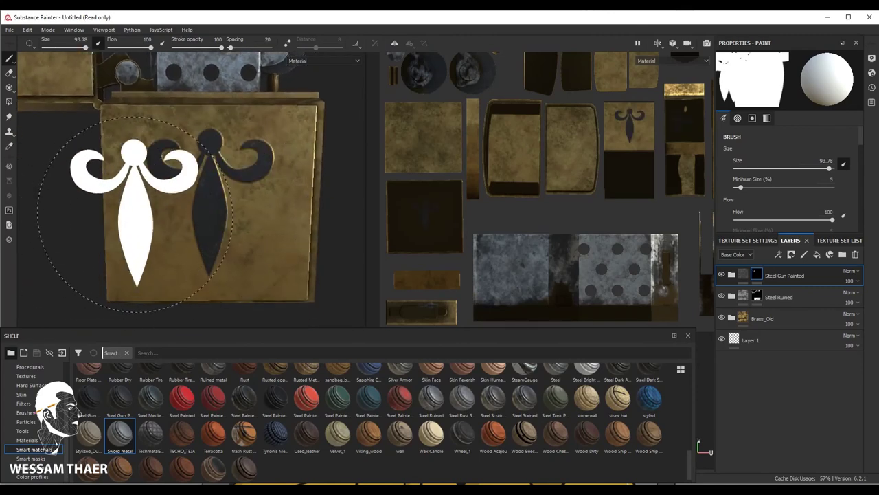
left_click_drag(117, 195, 180, 234, "alt")
mouse_move(180, 233)
right_mouse_down("alt")
mouse_move(193, 251)
mouse_move(180, 255)
right_mouse_up("alt")
mouse_move(180, 255)
left_mouse_down("alt")
mouse_move(210, 299)
mouse_move(206, 281)
left_mouse_up("alt")
right_click_drag(206, 281, 212, 257, "alt")
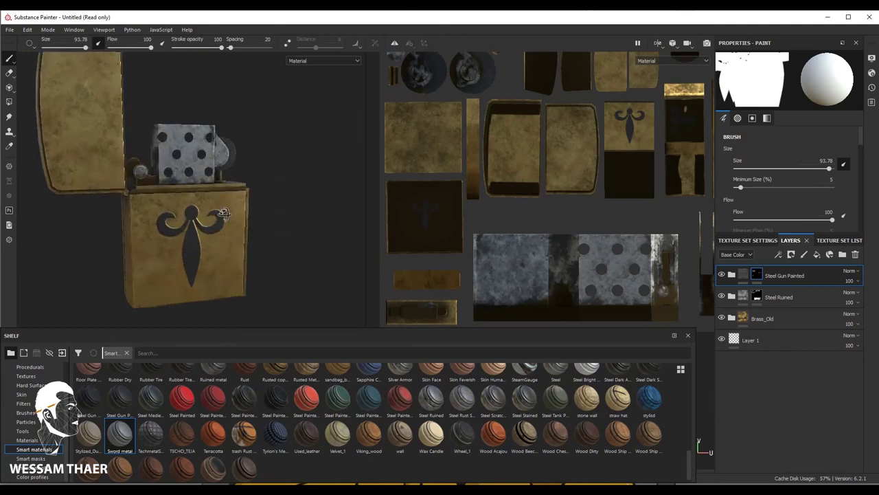
middle_click_drag(212, 257, 237, 237, "alt")
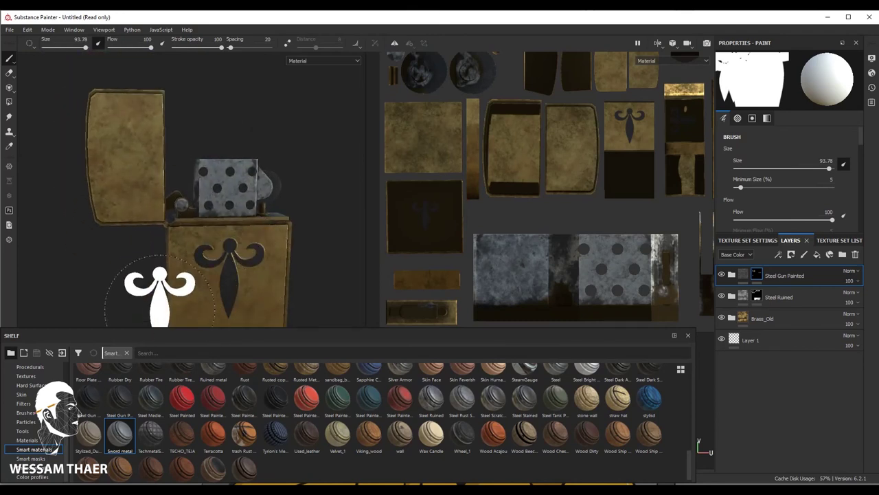